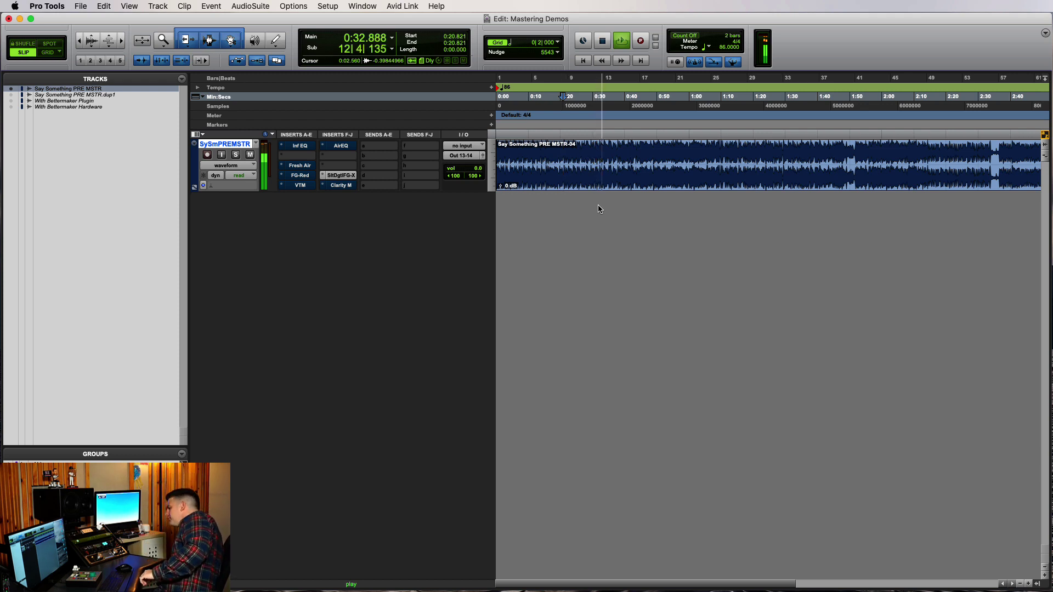
- Stop playback and view the Infinity EQ curve on the Say Something PRE MSTR track
key("space")
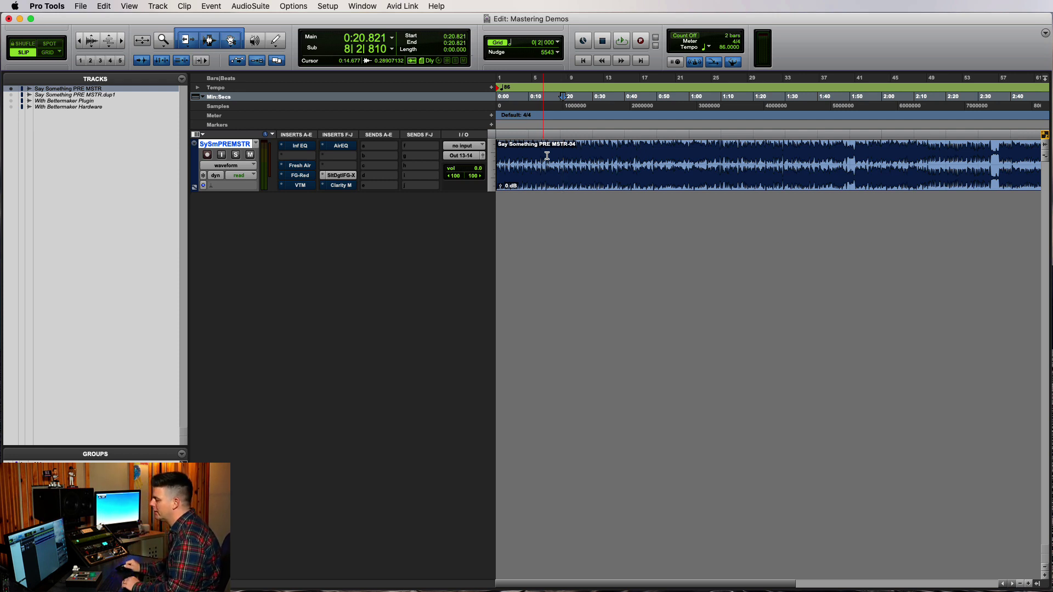
left_click(300, 146)
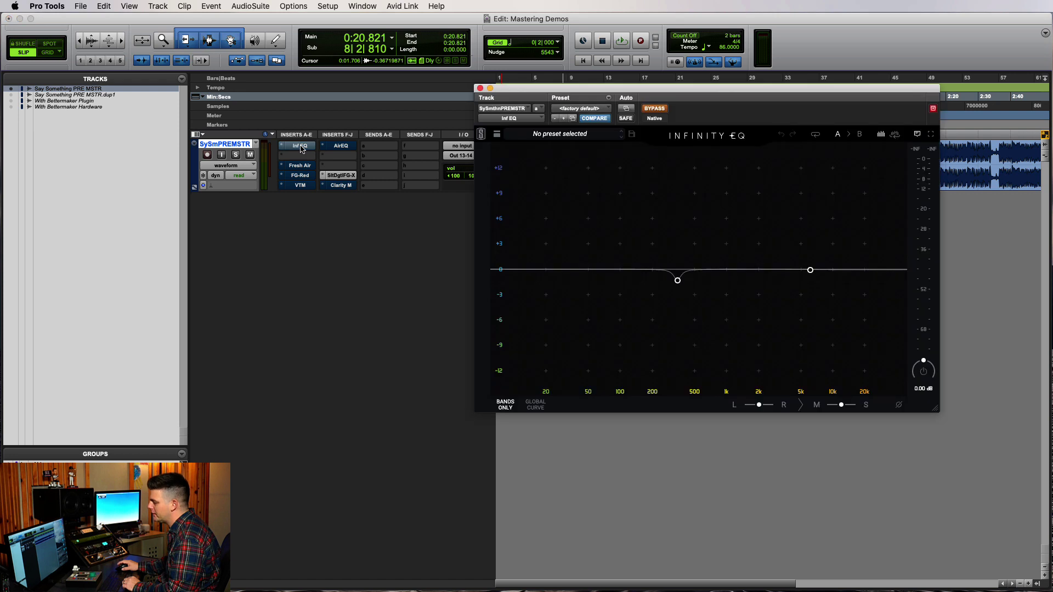
left_click(301, 147)
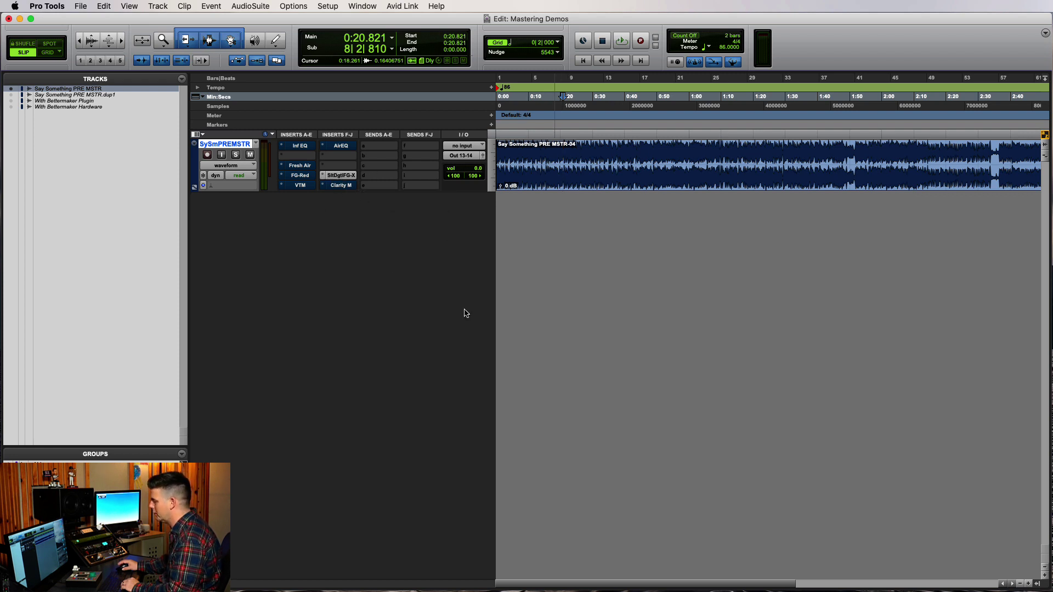
- Reopen Infinity EQ, flatten its 361 Hz band to 0.00 dB and take the plugin out of bypass
left_click(310, 147)
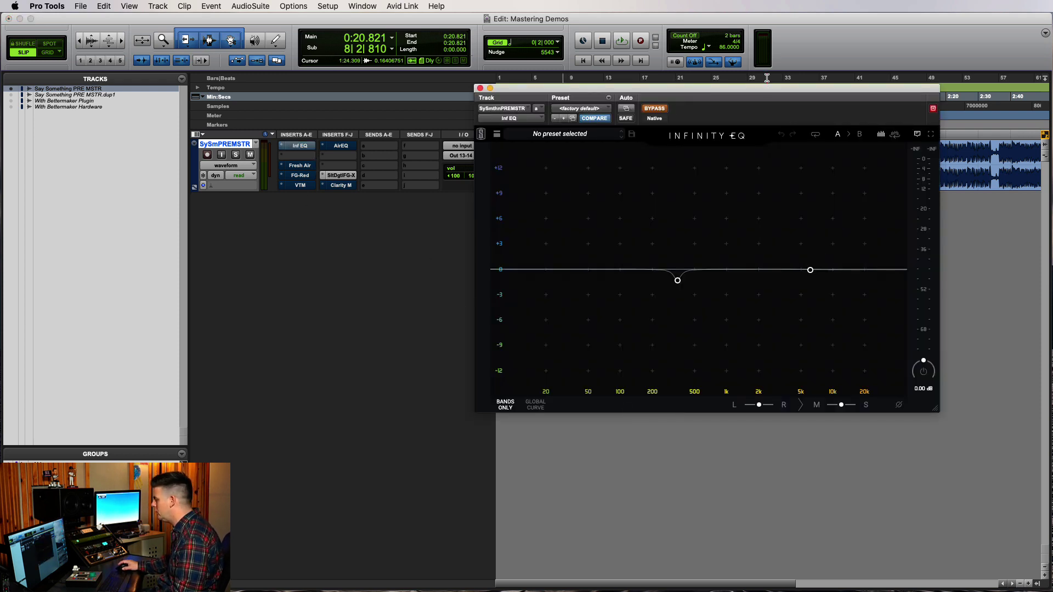
left_click_drag(630, 88, 606, 166)
left_click_drag(653, 358, 654, 347)
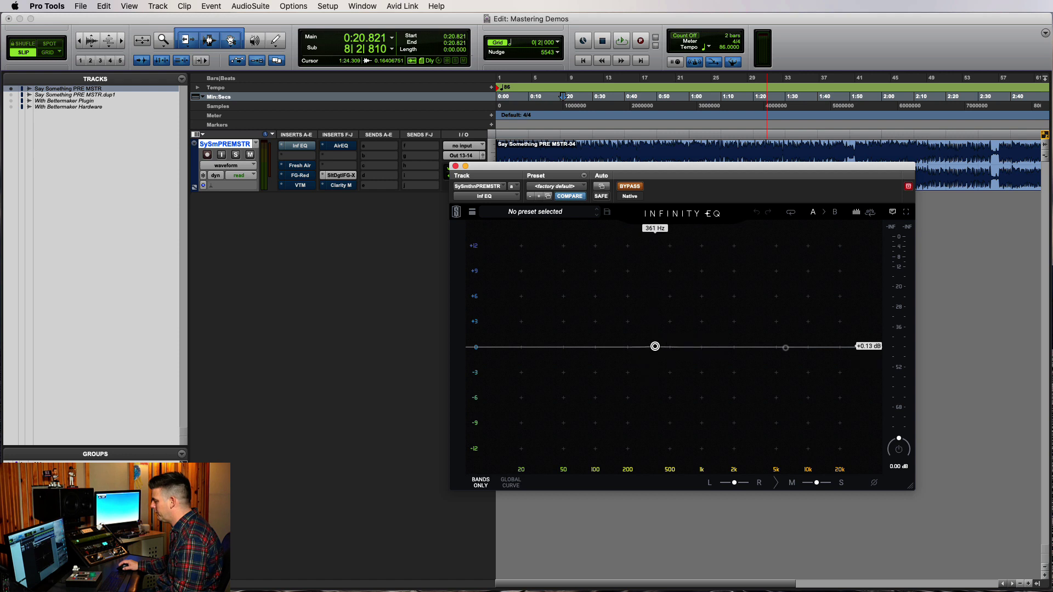
left_click(744, 387)
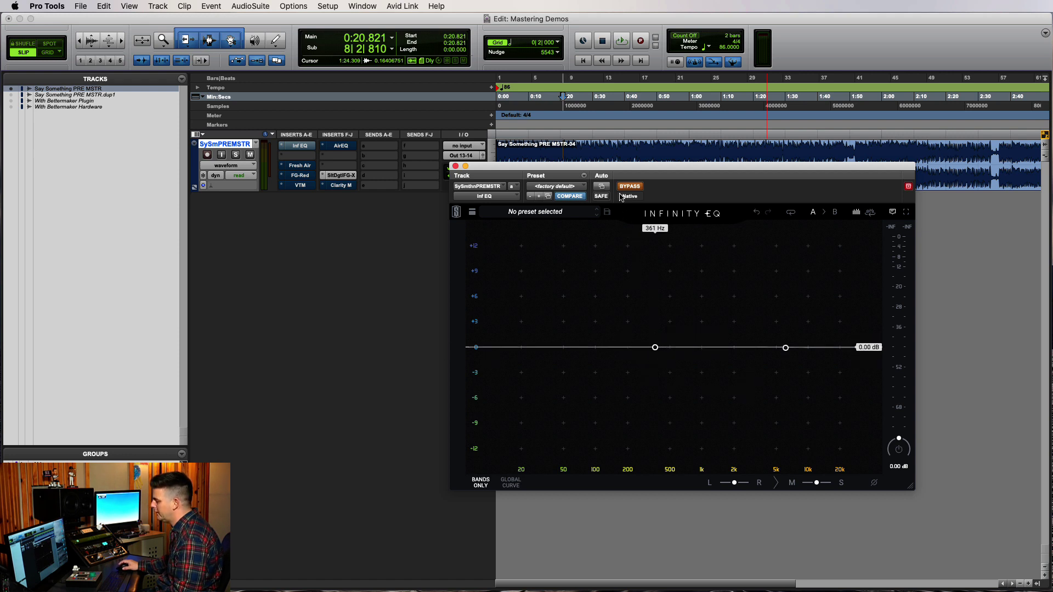
left_click_drag(631, 168, 677, 198)
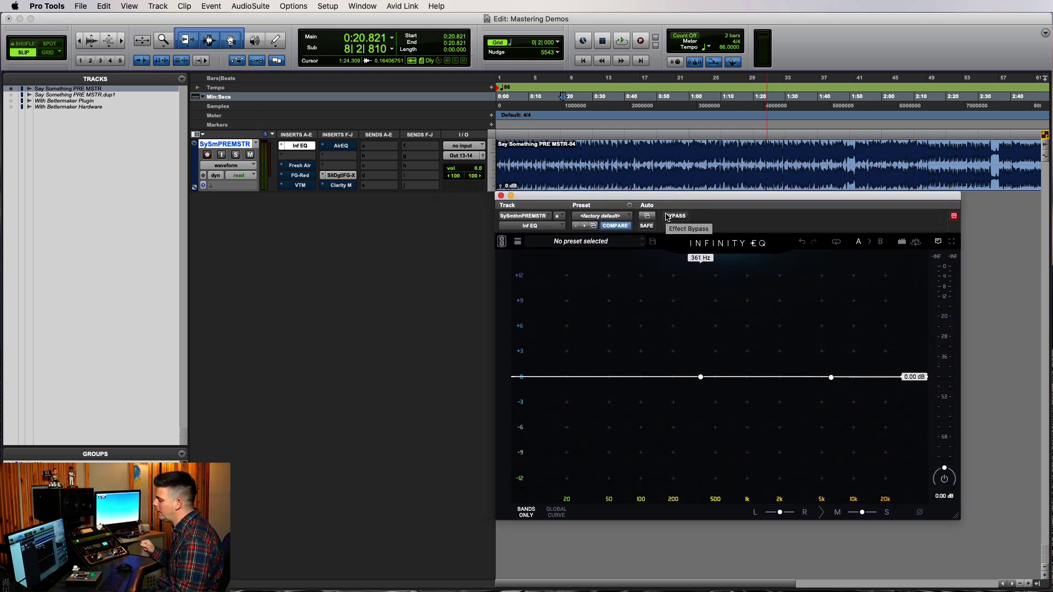
- Audition Band 2 in solo during playback and shift its frequency to about 313 Hz
mouse_move(691, 388)
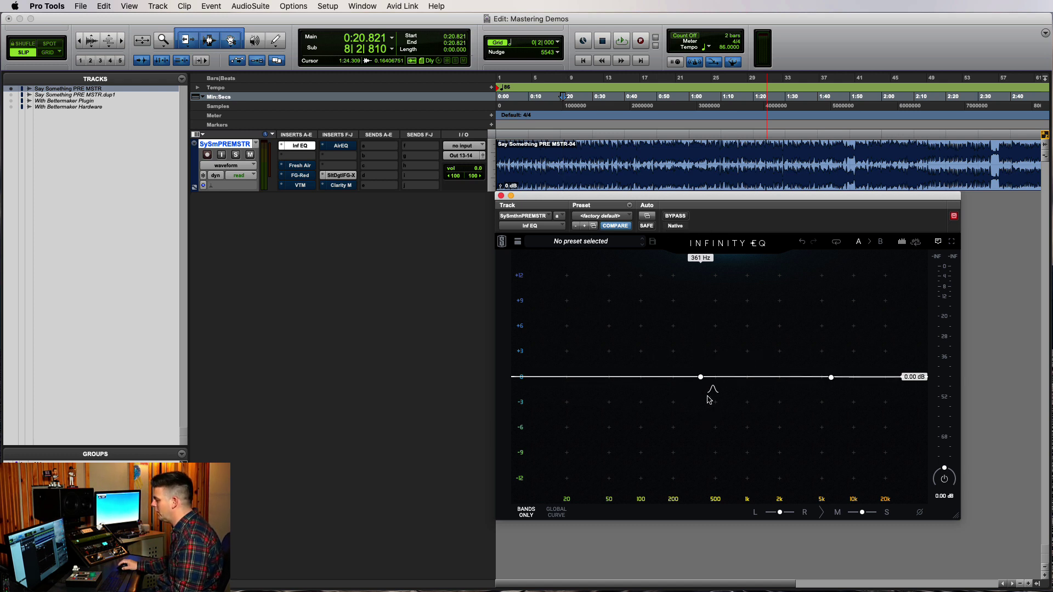
left_click(702, 377)
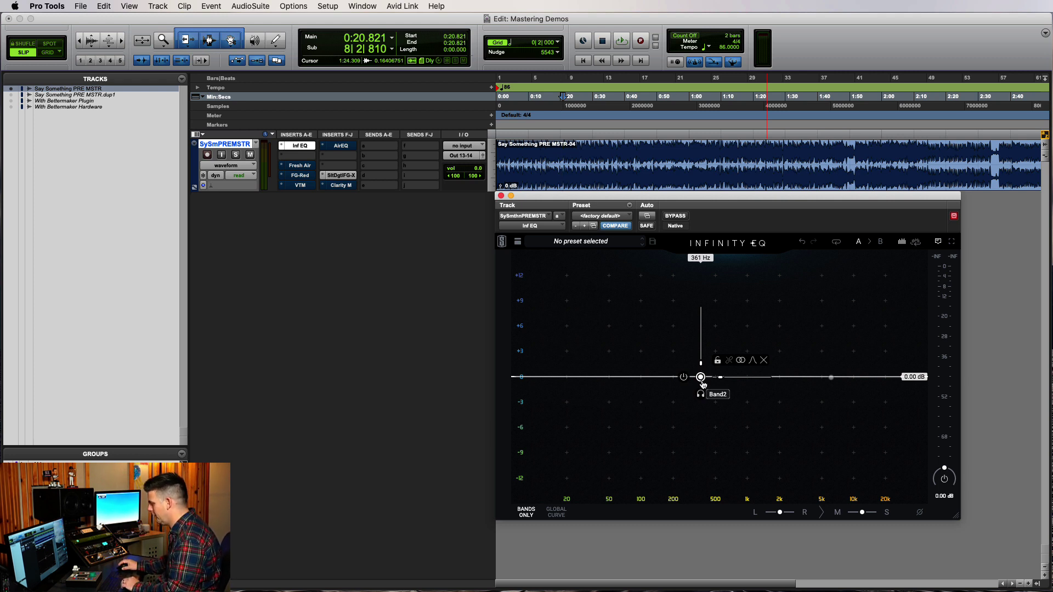
key("space")
mouse_move(700, 393)
left_mouse_down()
mouse_move(834, 394)
mouse_move(658, 393)
mouse_move(694, 394)
left_mouse_up()
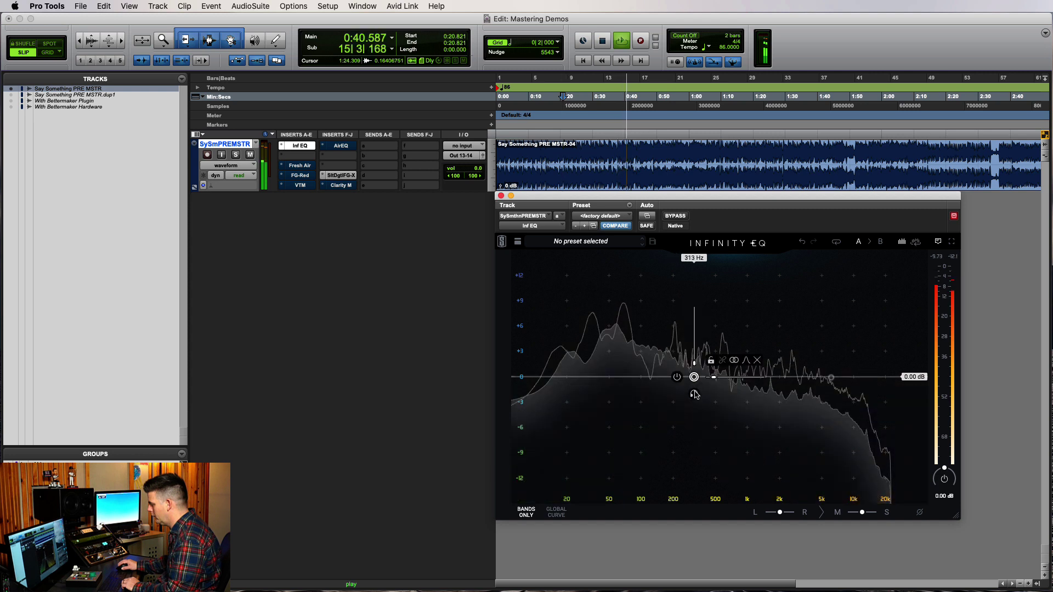
key("space")
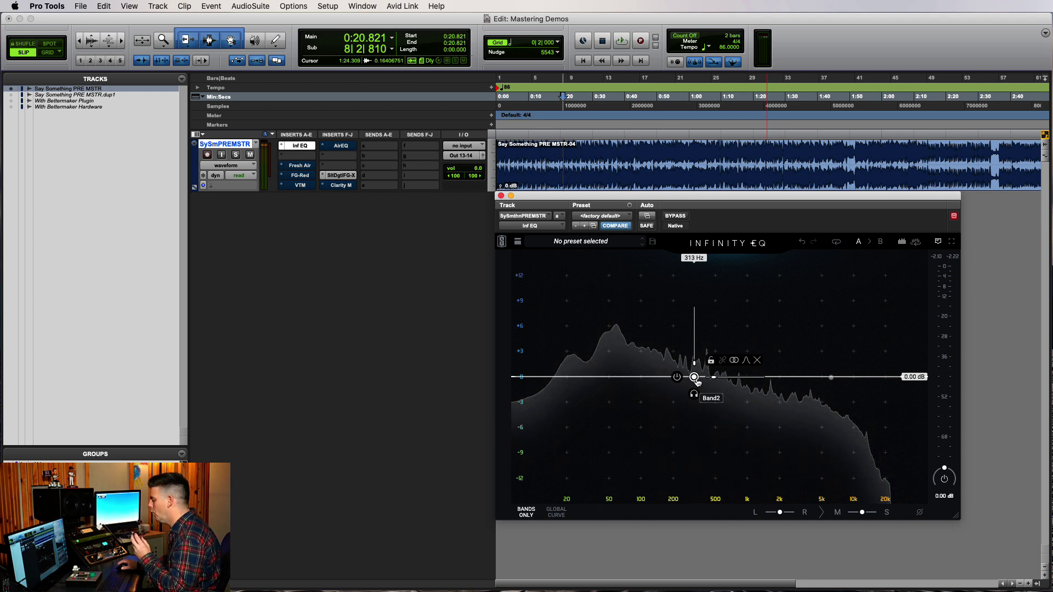
- Cut Band 2 by about 1.30 dB at about 325 Hz
left_click_drag(694, 376, 694, 391)
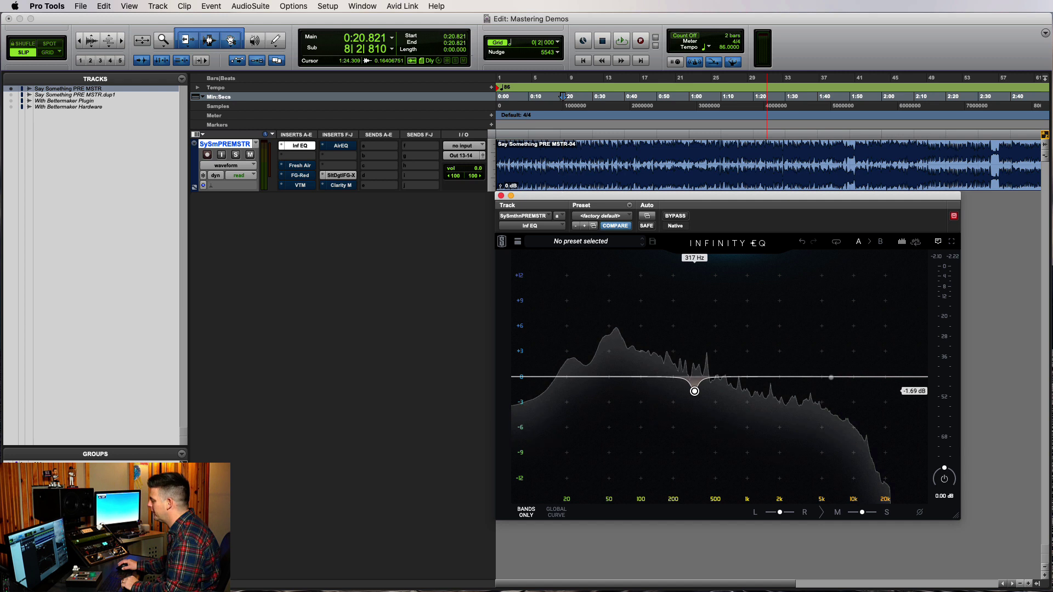
mouse_move(694, 393)
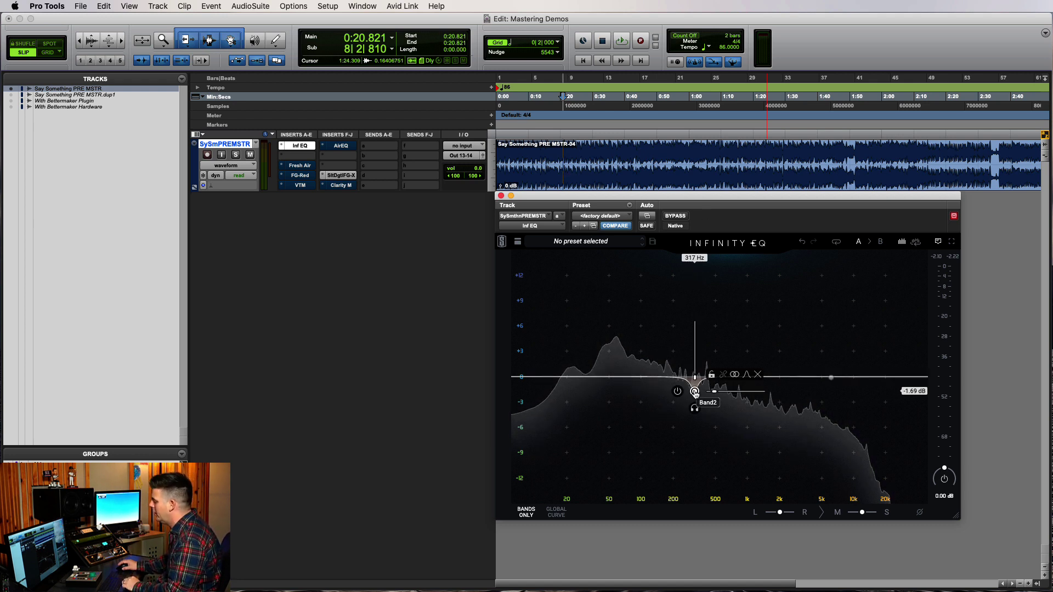
left_click_drag(694, 392, 695, 389)
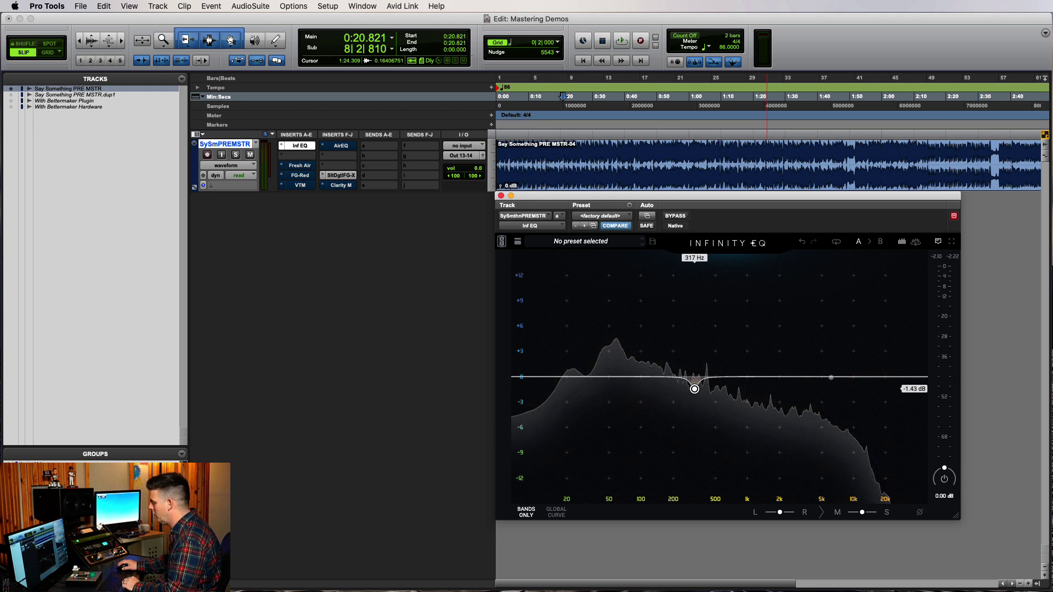
left_click_drag(694, 388, 695, 390)
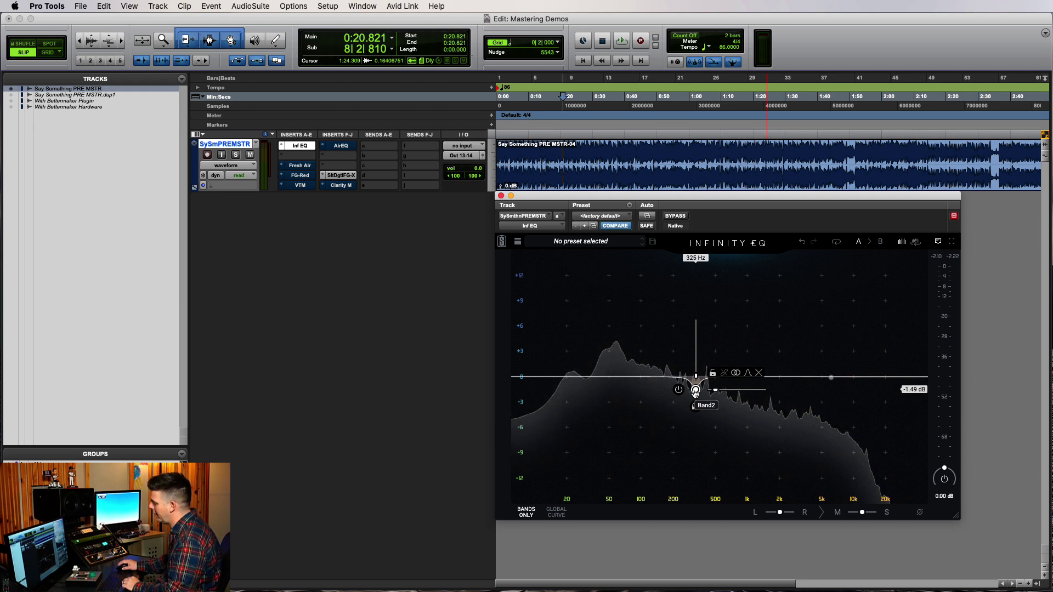
left_click_drag(695, 391, 695, 388)
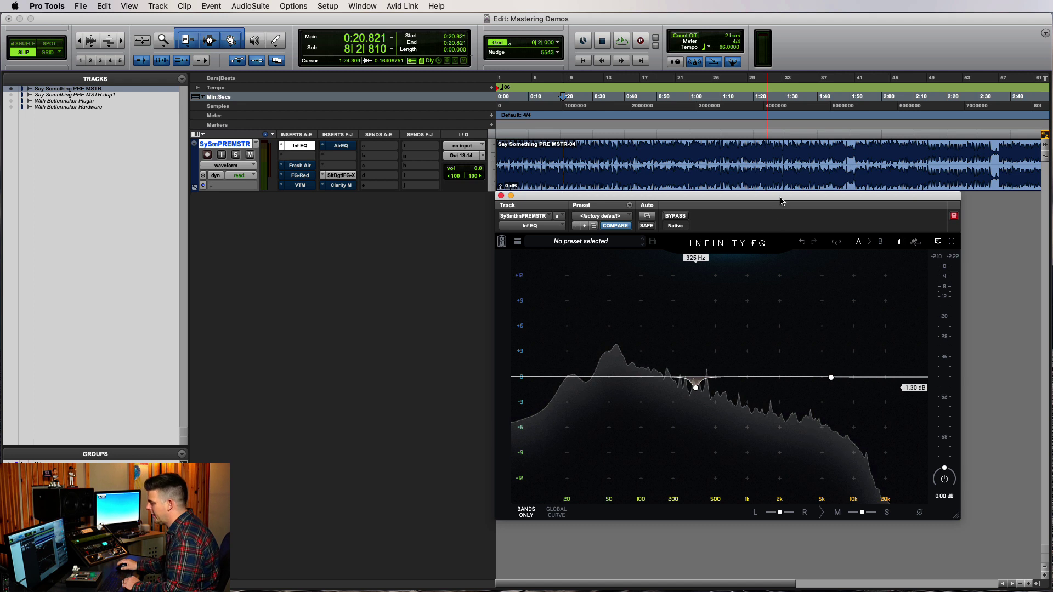
- Play the track and compare it with Infinity EQ bypassed and active
left_click_drag(778, 204, 755, 200)
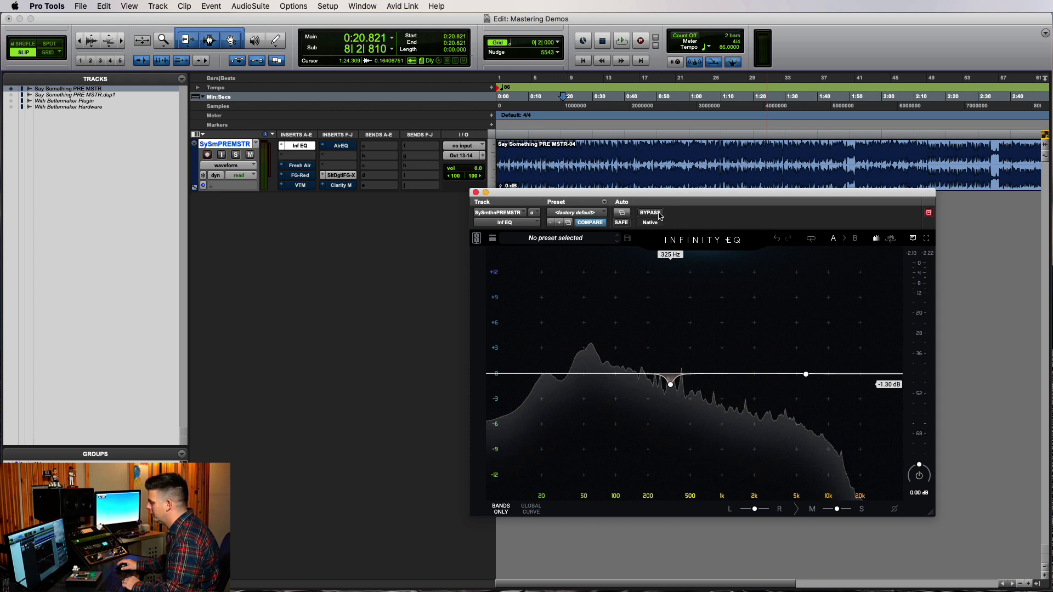
key("space")
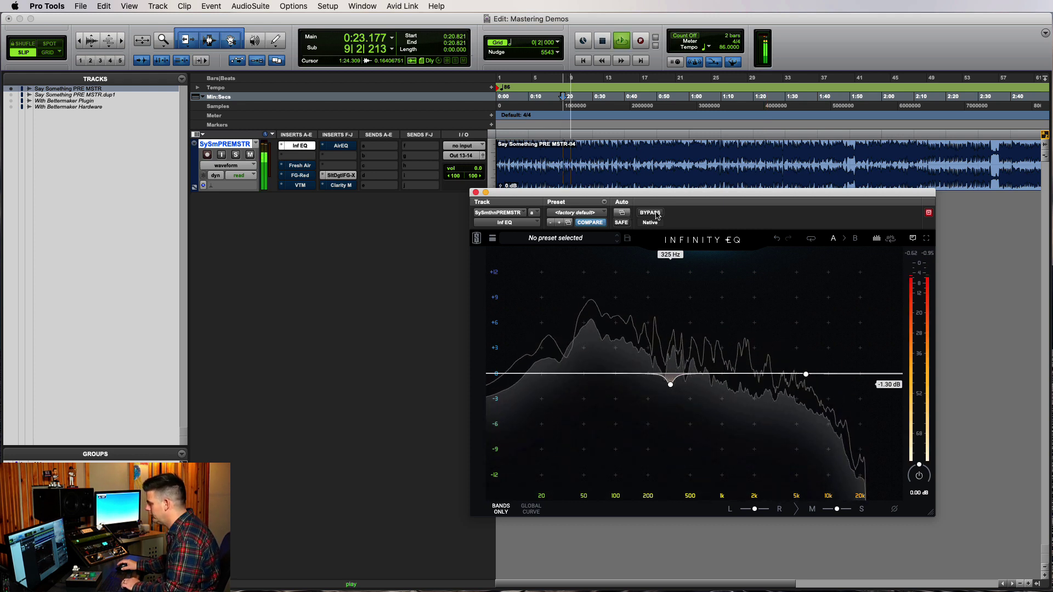
left_click(657, 214)
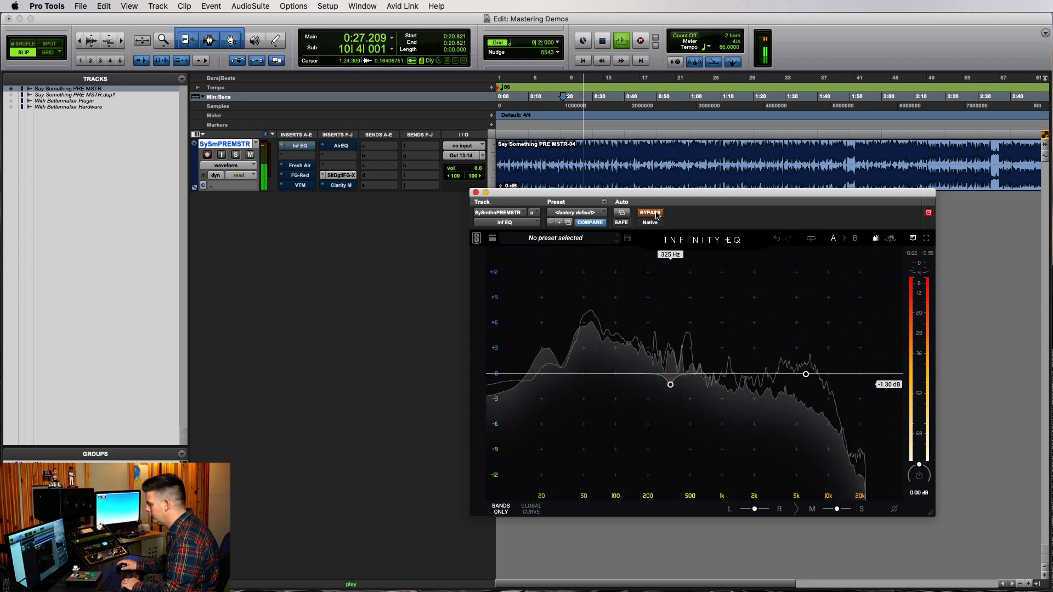
left_click(656, 213)
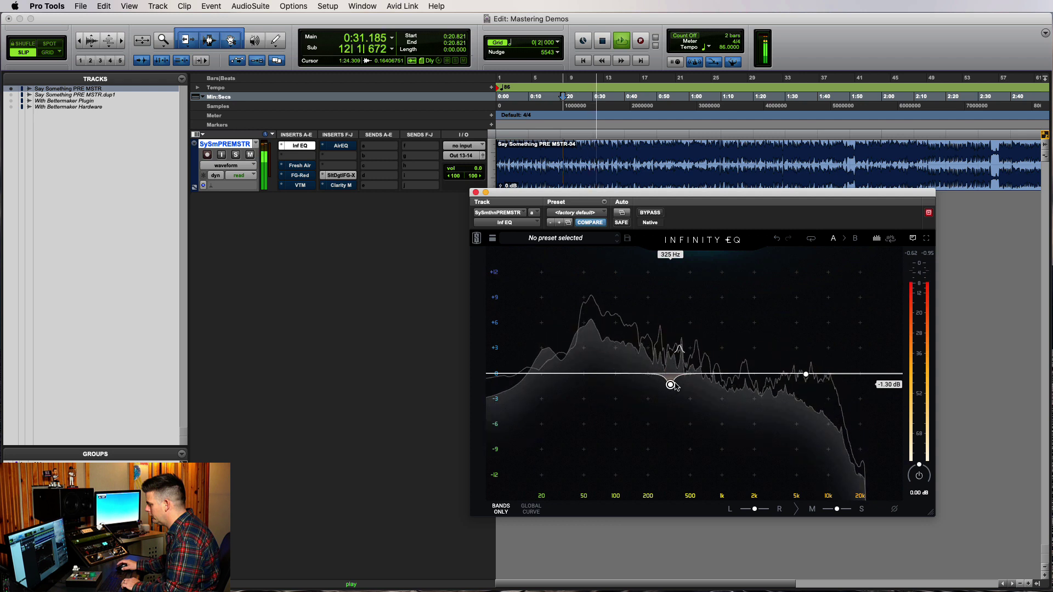
- Audition Band 2 in solo and shift its cut to about 448 Hz
left_click(670, 401)
left_click_drag(670, 402, 684, 401)
left_click_drag(685, 384, 684, 384)
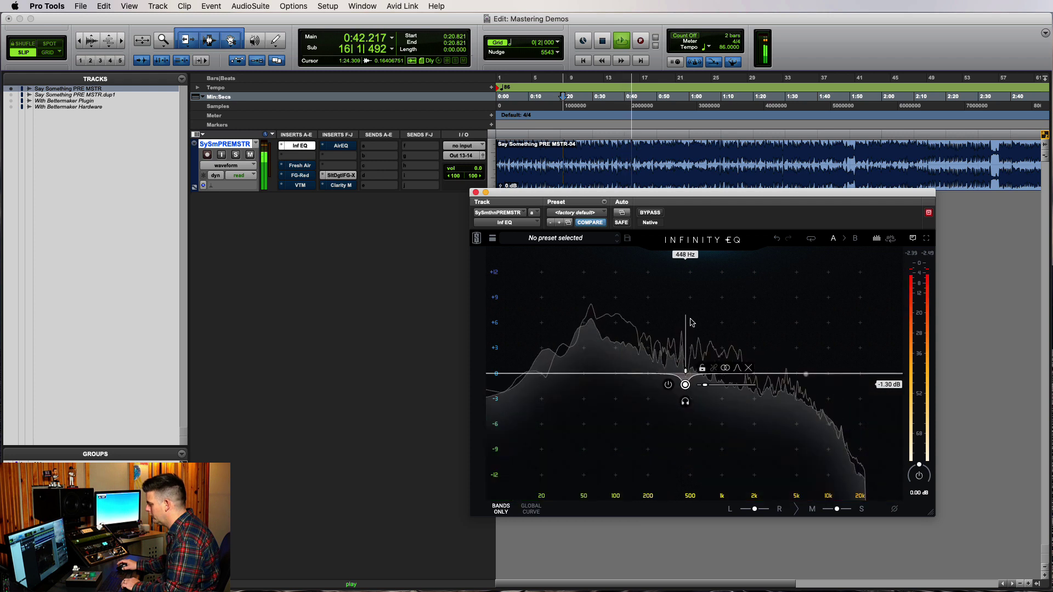
- Compare the 448 Hz cut against the bypassed signal, ending with the EQ active and playback stopped
left_click(651, 213)
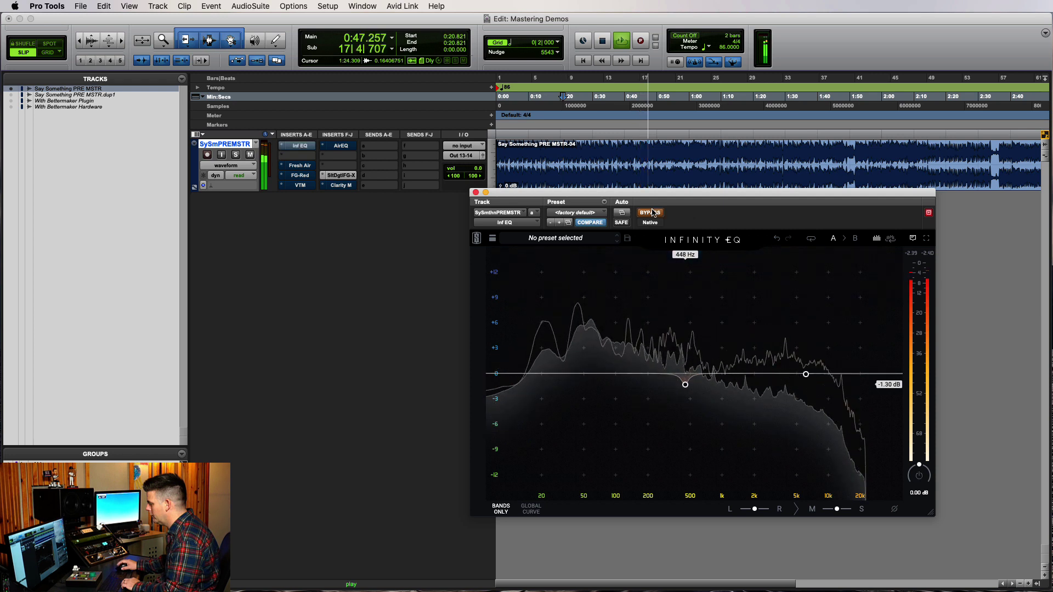
left_click(652, 213)
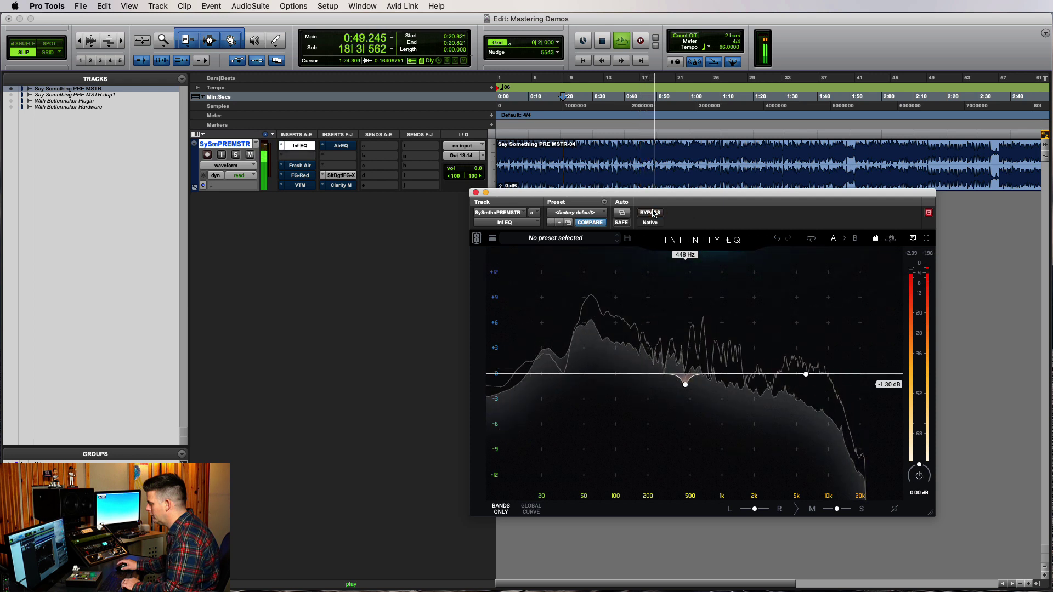
key("space")
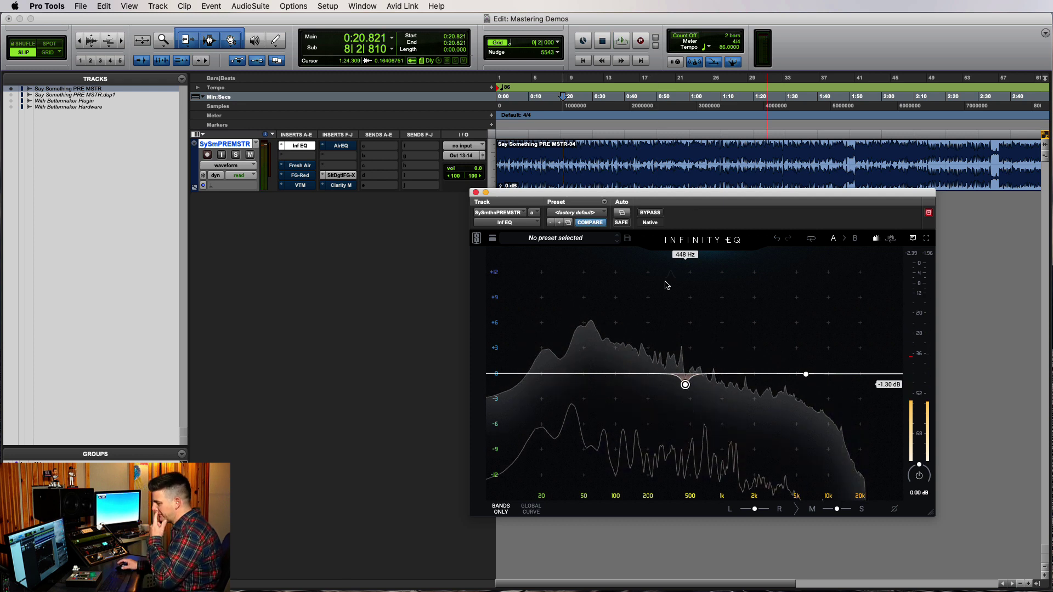
- Switch from Infinity EQ to the Fresh Air insert and take Fresh Air out of bypass
left_click_drag(662, 211, 642, 215)
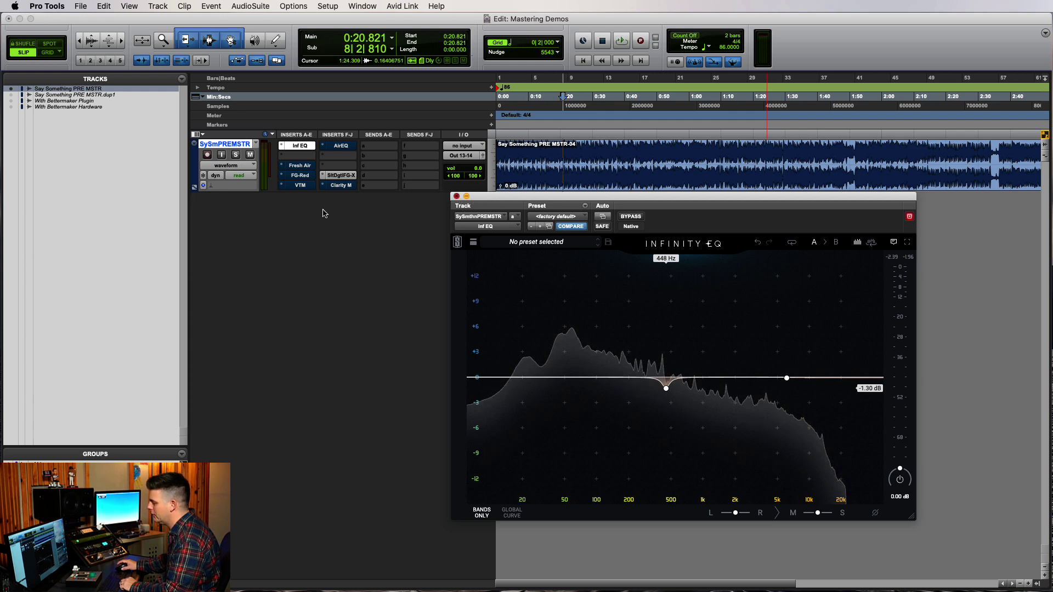
left_click(296, 146)
left_click(299, 165)
left_click_drag(777, 206, 850, 183)
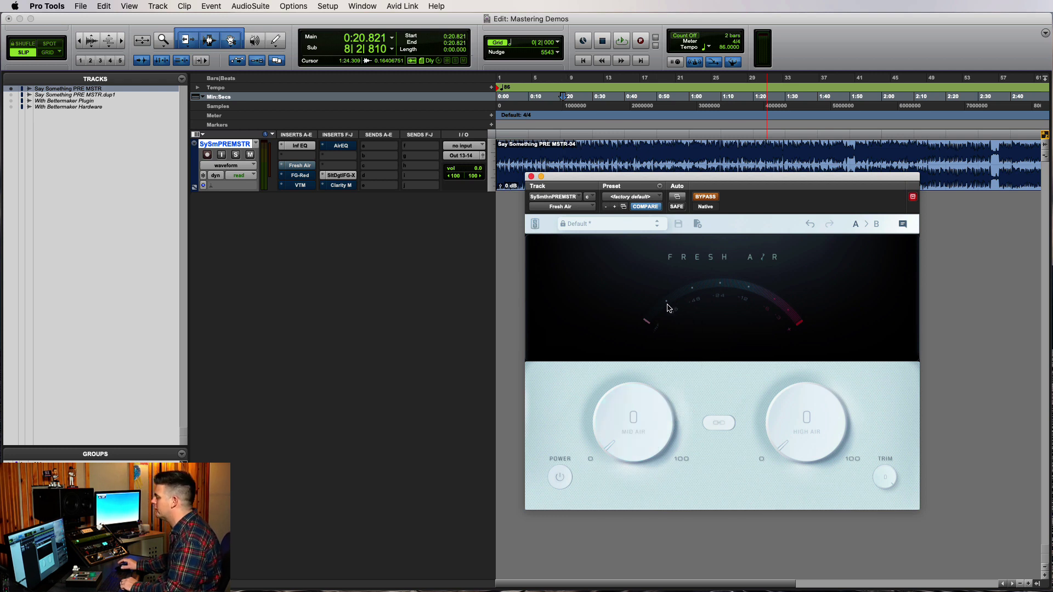
left_click(713, 196)
left_click_drag(714, 197, 694, 218)
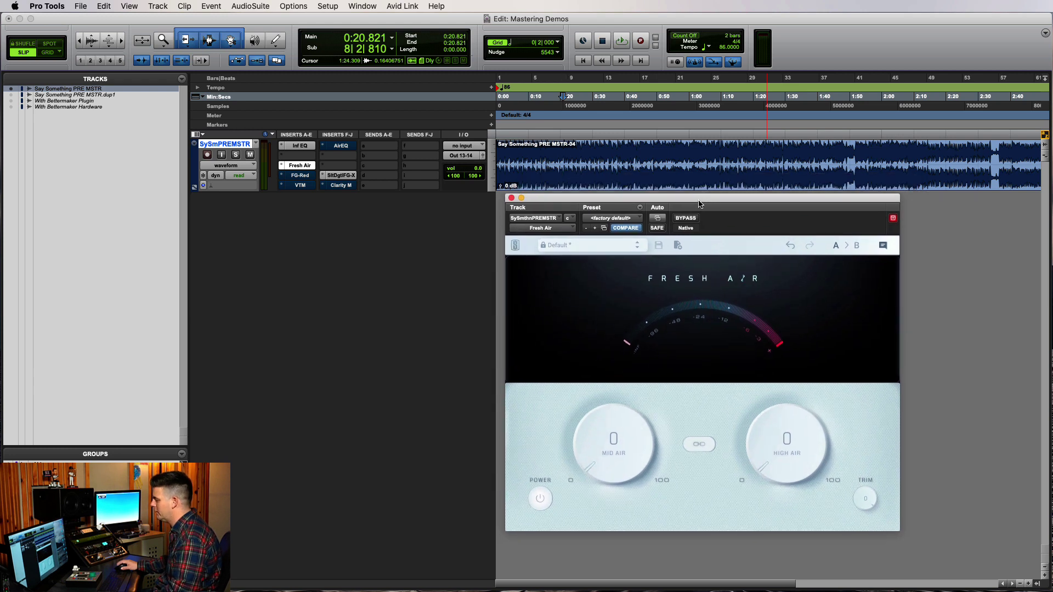
- Play the track and raise Fresh Air's Mid Air amount to 16
key("space")
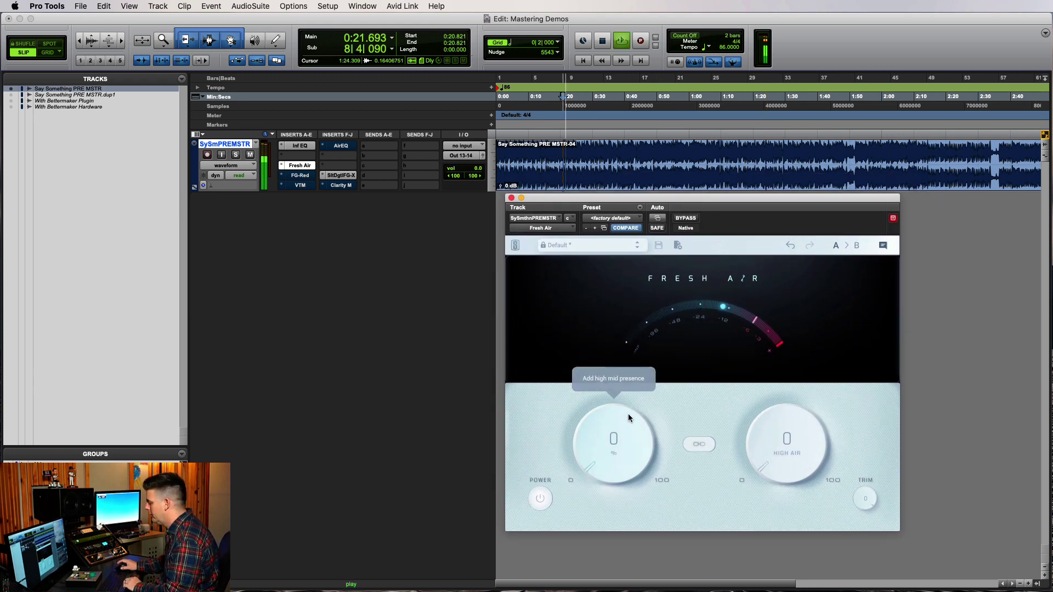
scroll(613, 447, "up", 2)
mouse_move(613, 447)
left_mouse_down()
mouse_move(646, 347)
mouse_move(627, 460)
left_mouse_up()
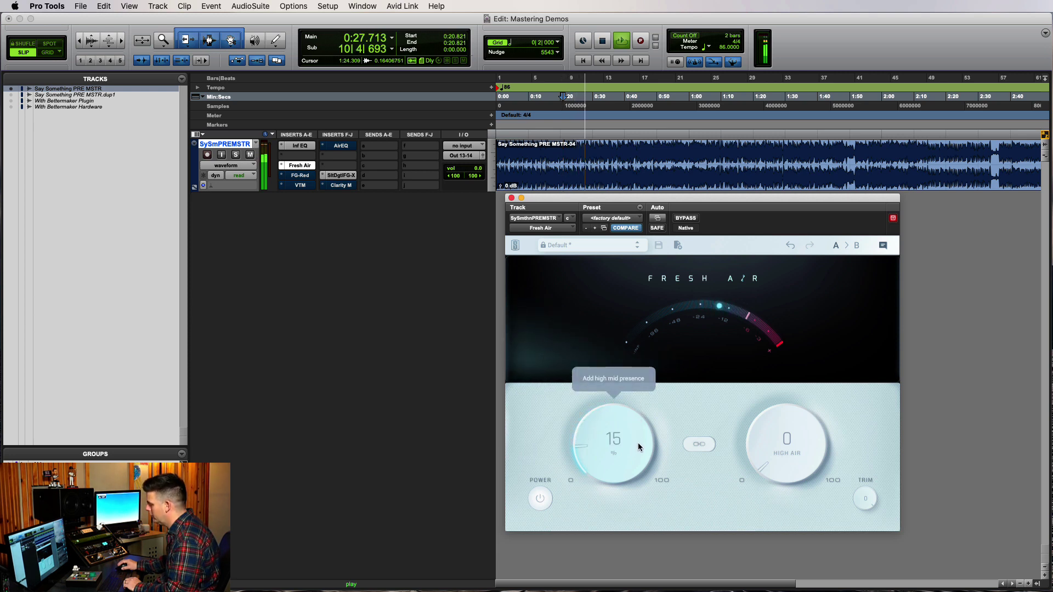
- Compare Fresh Air at a Mid Air amount of 16 against the bypassed signal, leaving the plugin active
left_click(656, 217)
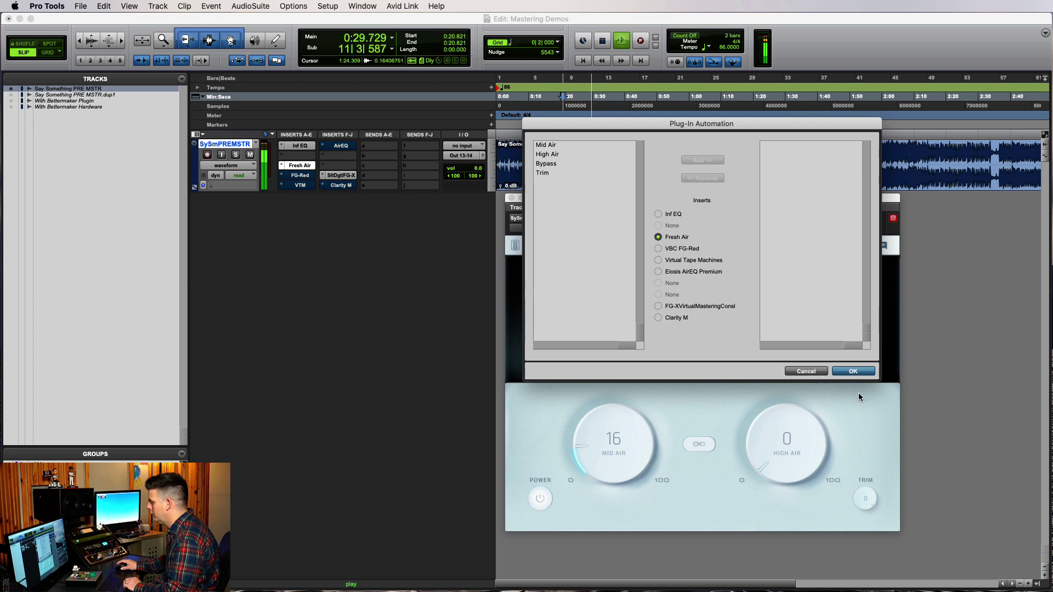
left_click(798, 372)
left_click(685, 218)
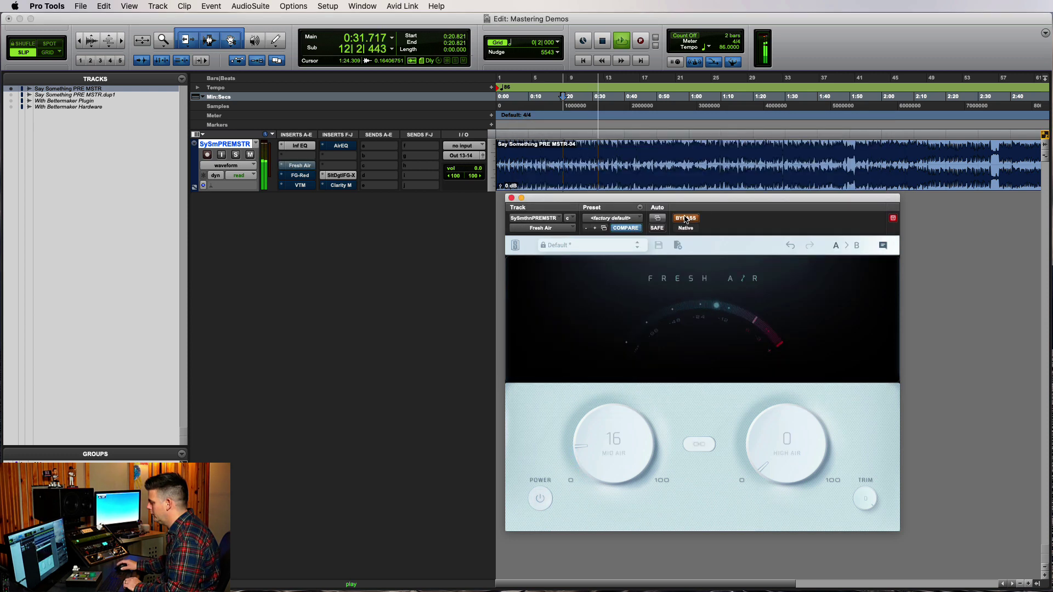
left_click(684, 218)
mouse_move(784, 463)
left_mouse_down()
mouse_move(794, 344)
mouse_move(778, 454)
left_mouse_up()
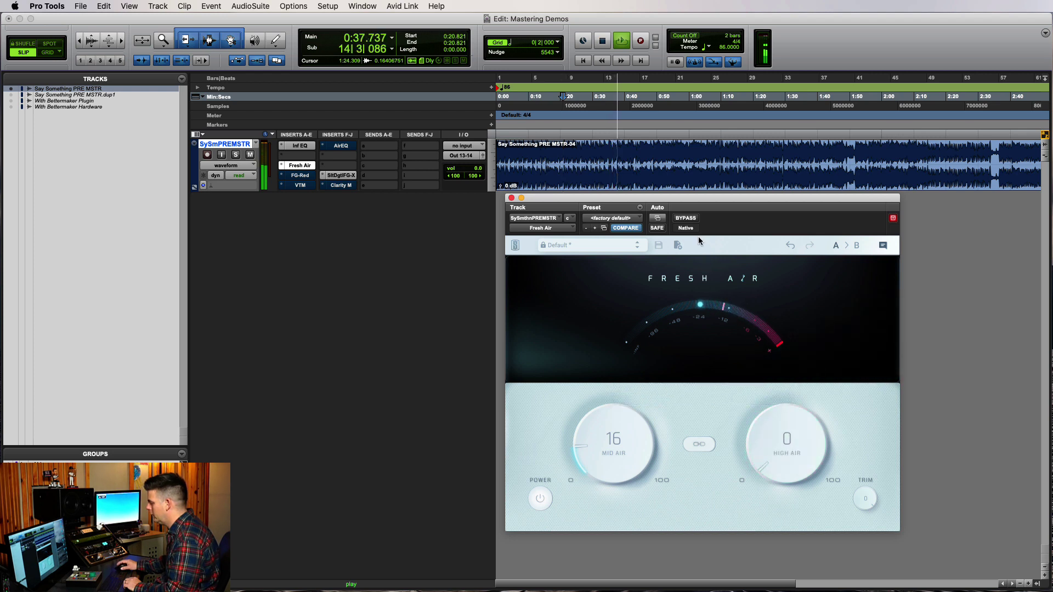
left_click(686, 219)
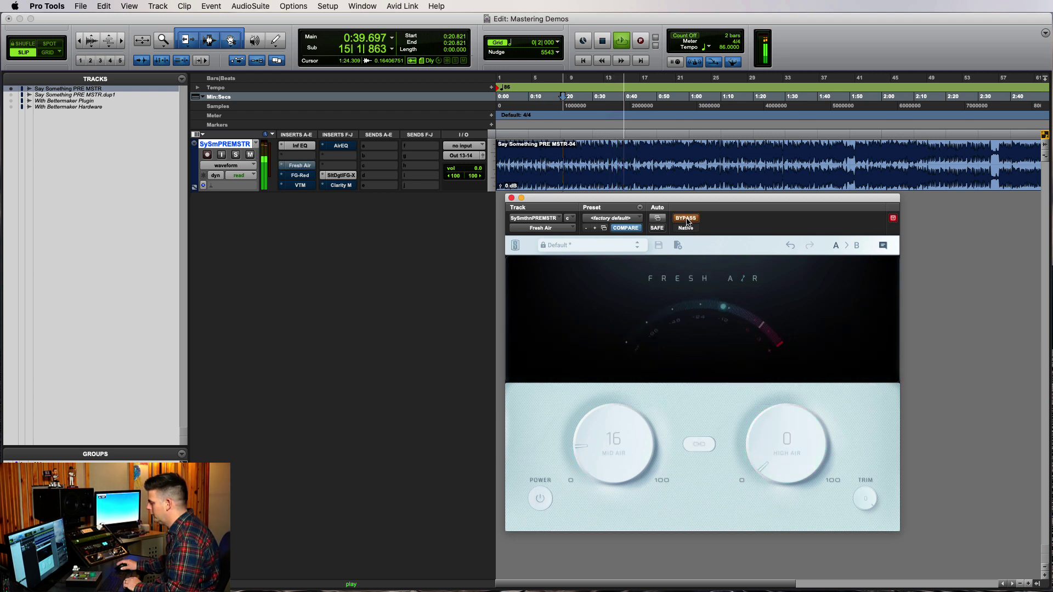
left_click(686, 219)
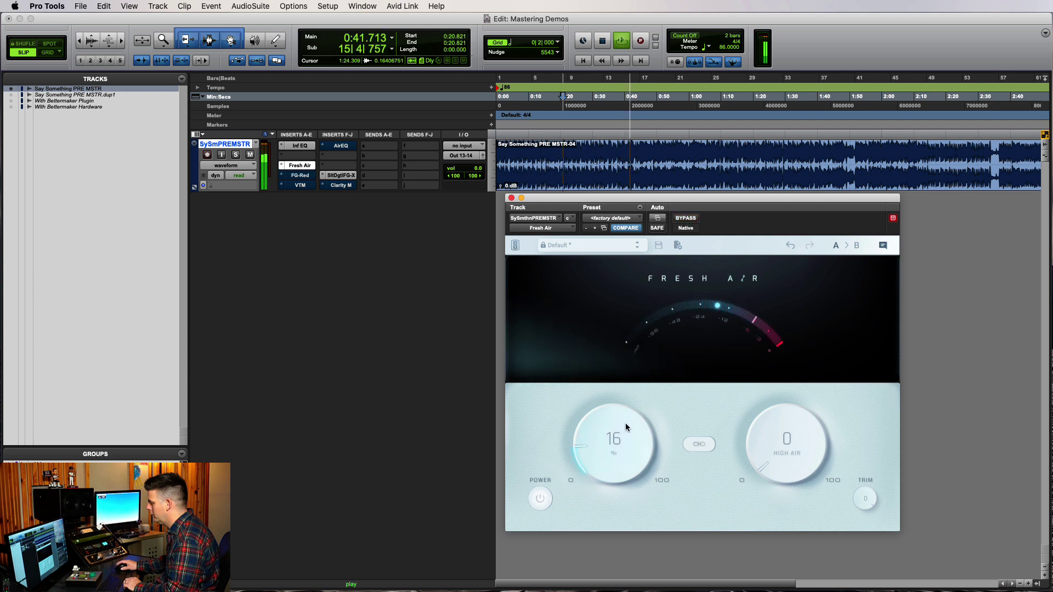
left_click(680, 219)
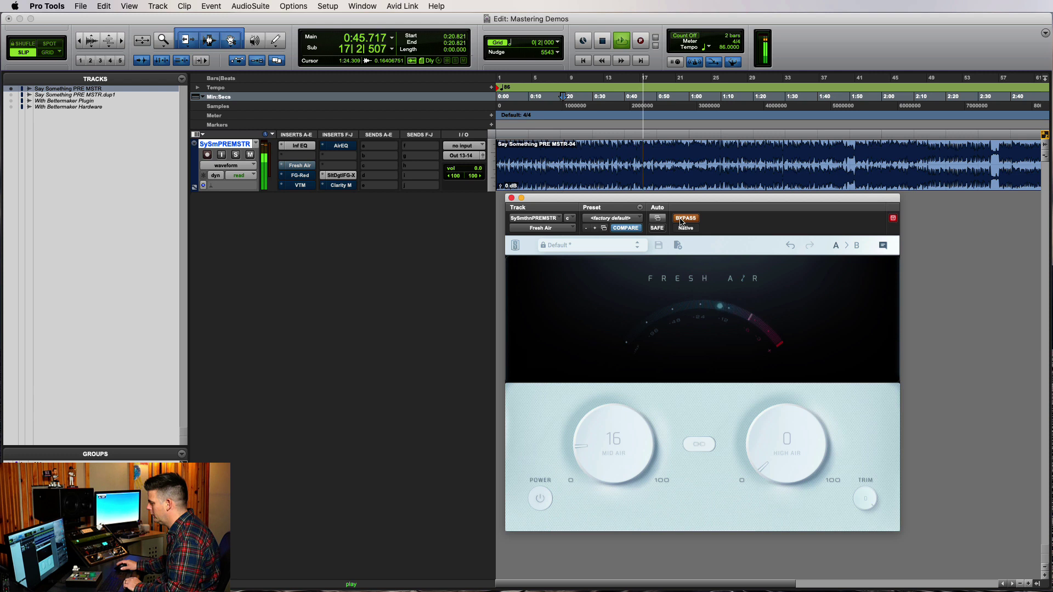
left_click(681, 219)
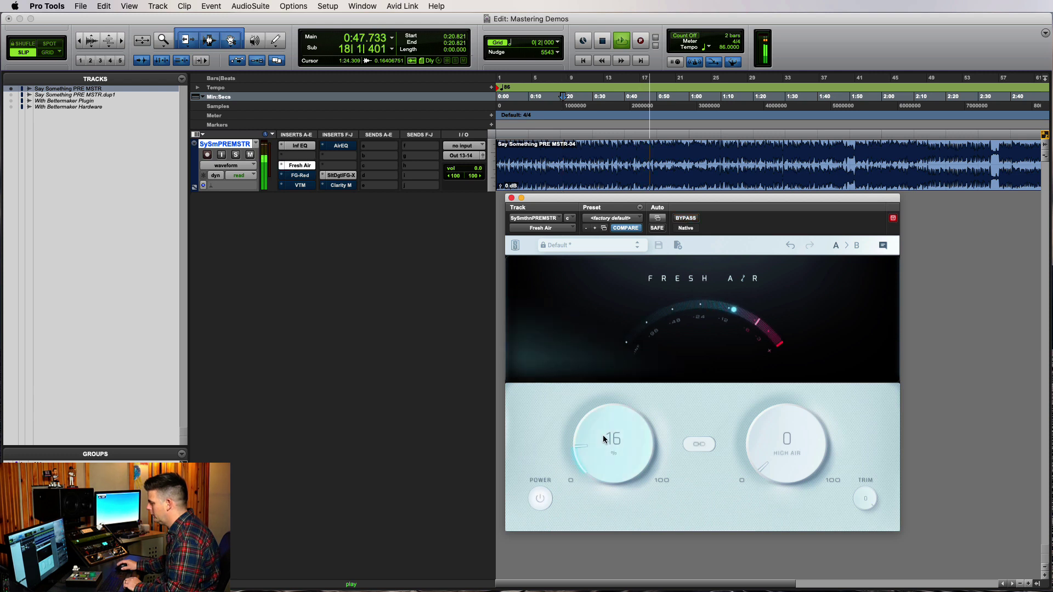
- Set Fresh Air's Mid Air to 10 and High Air to 1, and stop playback
left_click_drag(603, 435, 607, 452)
left_click_drag(787, 455, 787, 453)
key("space")
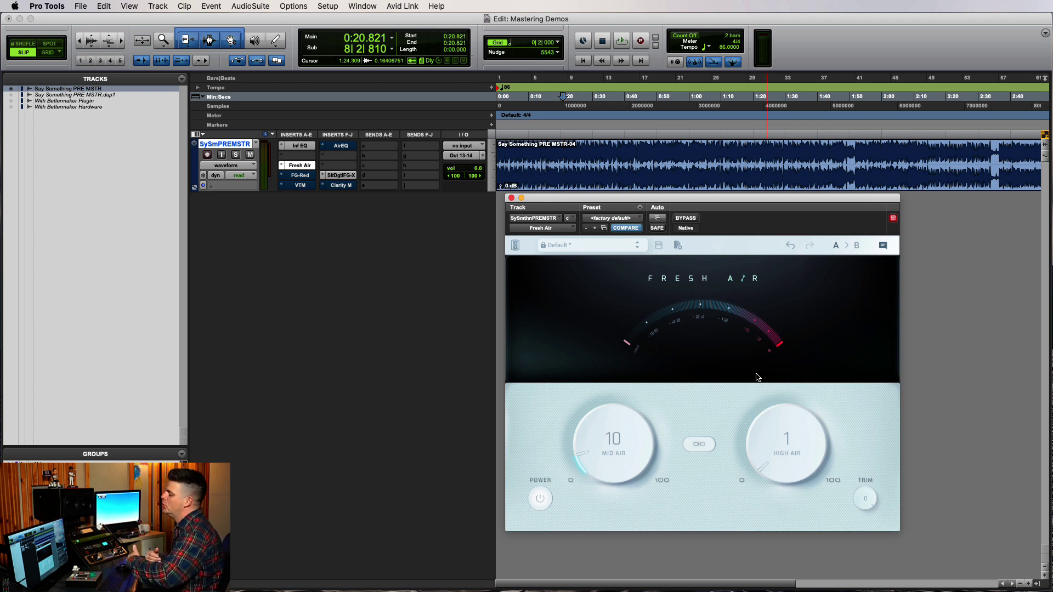
- Switch to the FG-Red compressor insert, move its window aside and take it out of bypass
left_click(302, 175)
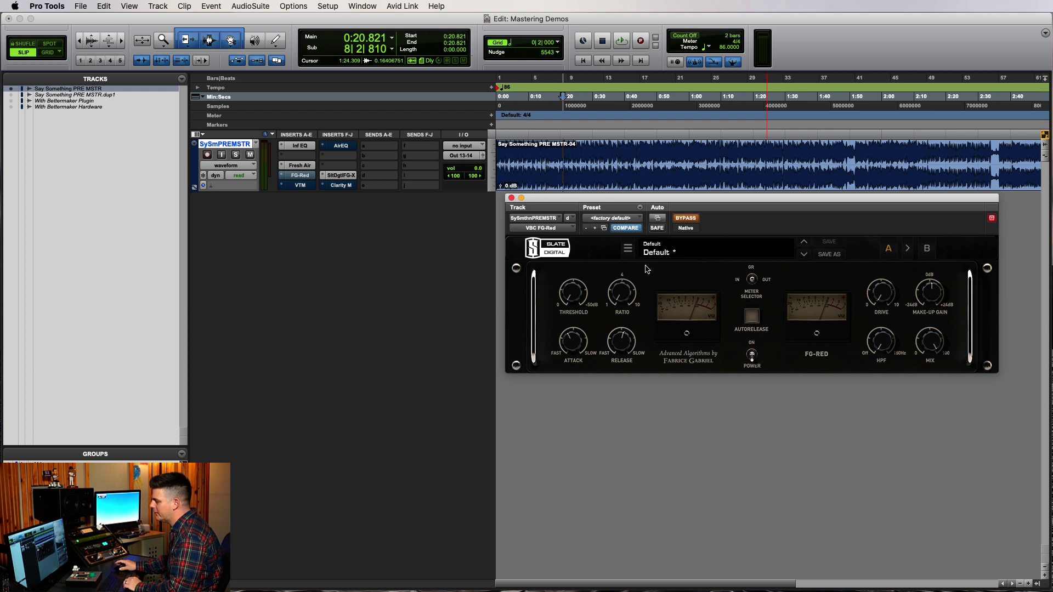
left_click_drag(732, 199, 677, 184)
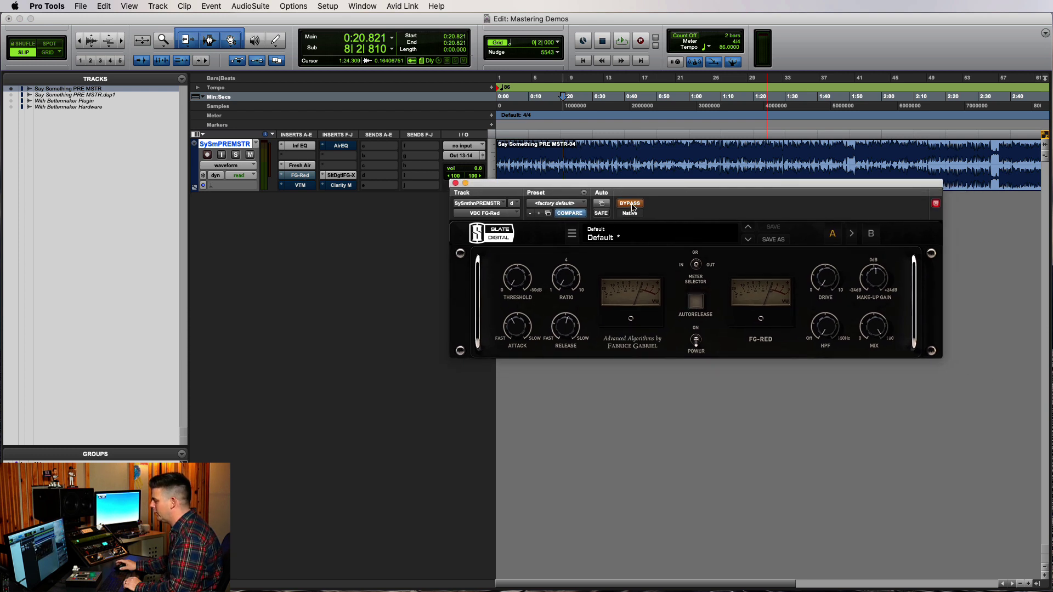
left_click(631, 204)
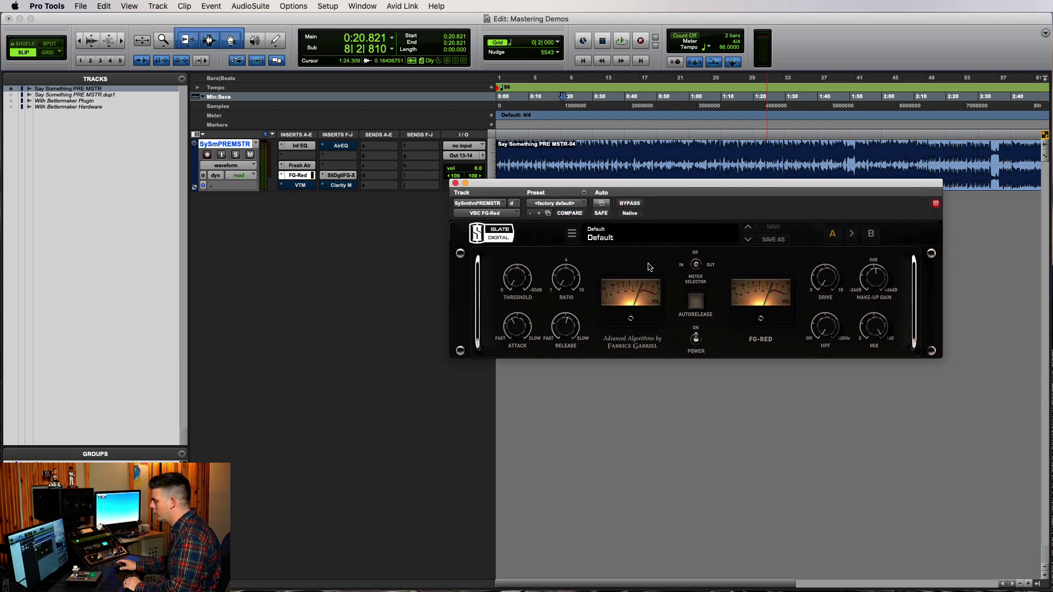
- Load the Slate Digital factory preset 04 Glue in FG-Red
left_click(615, 237)
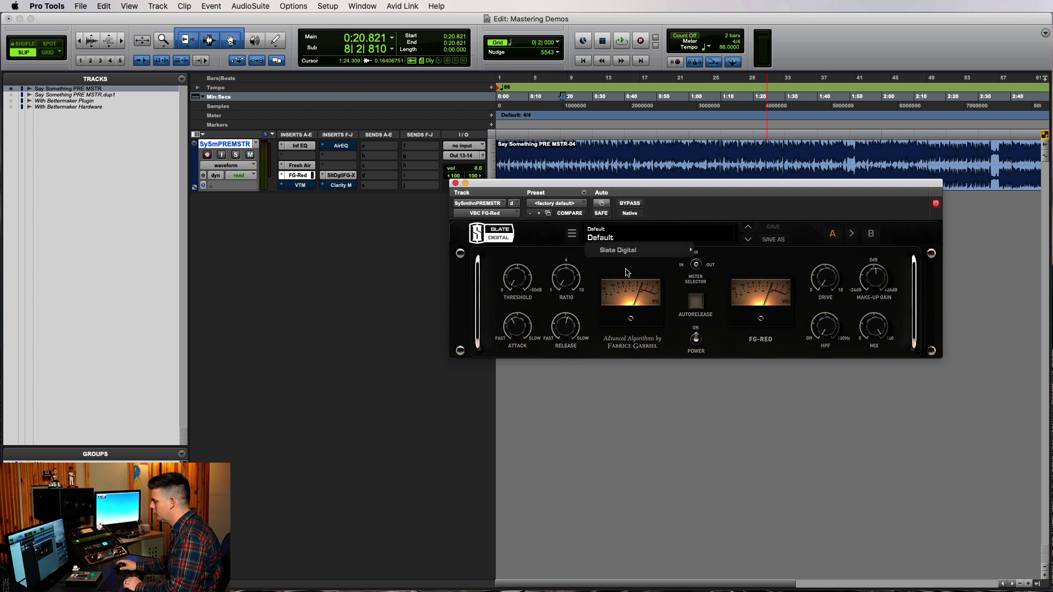
mouse_move(680, 250)
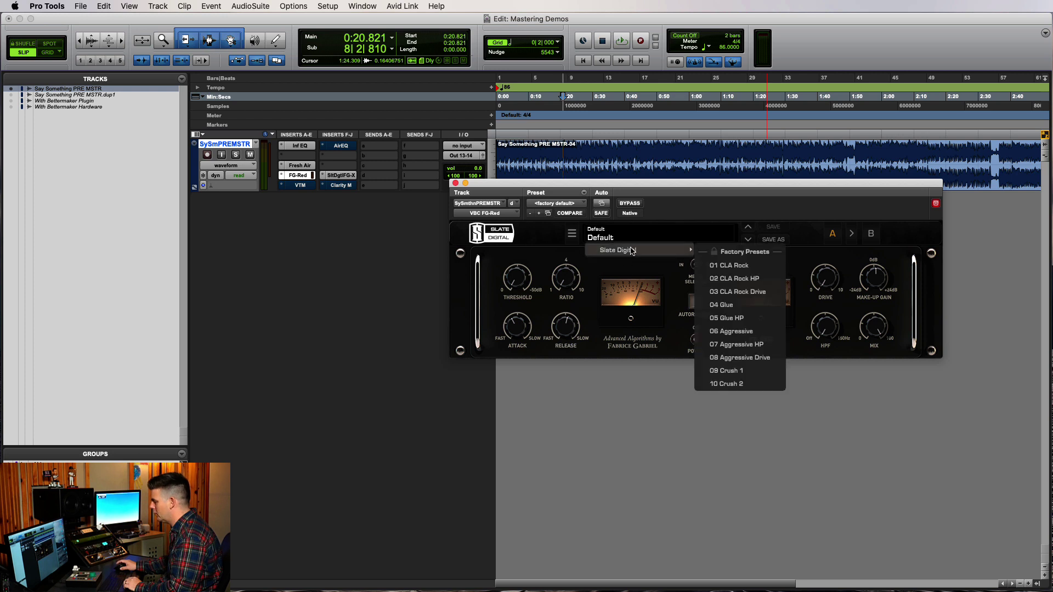
left_click(761, 306)
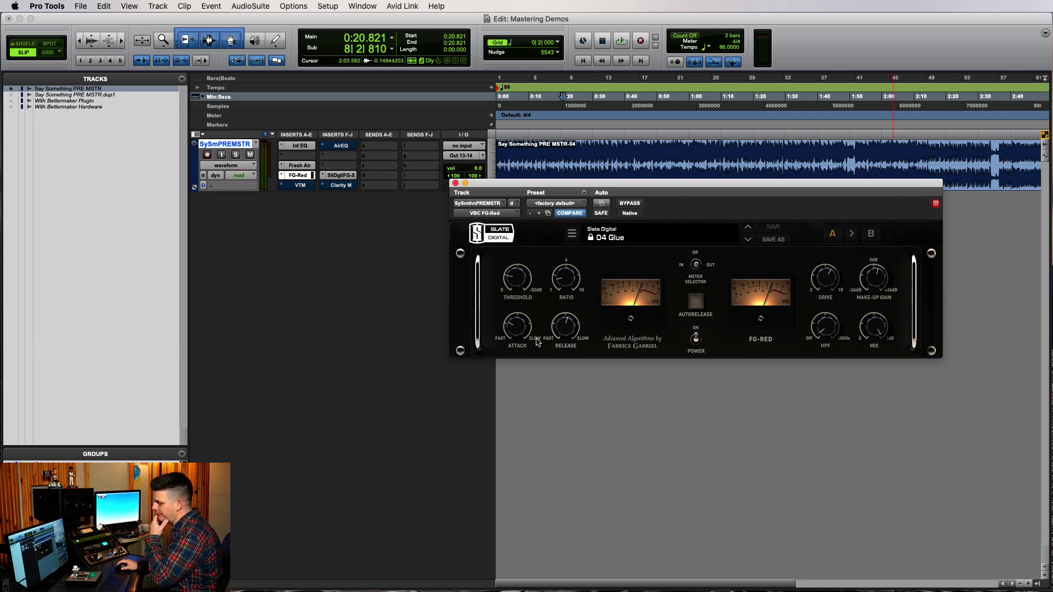
- Play the track and set FG-Red's threshold to about -31.5 dB
mouse_move(582, 324)
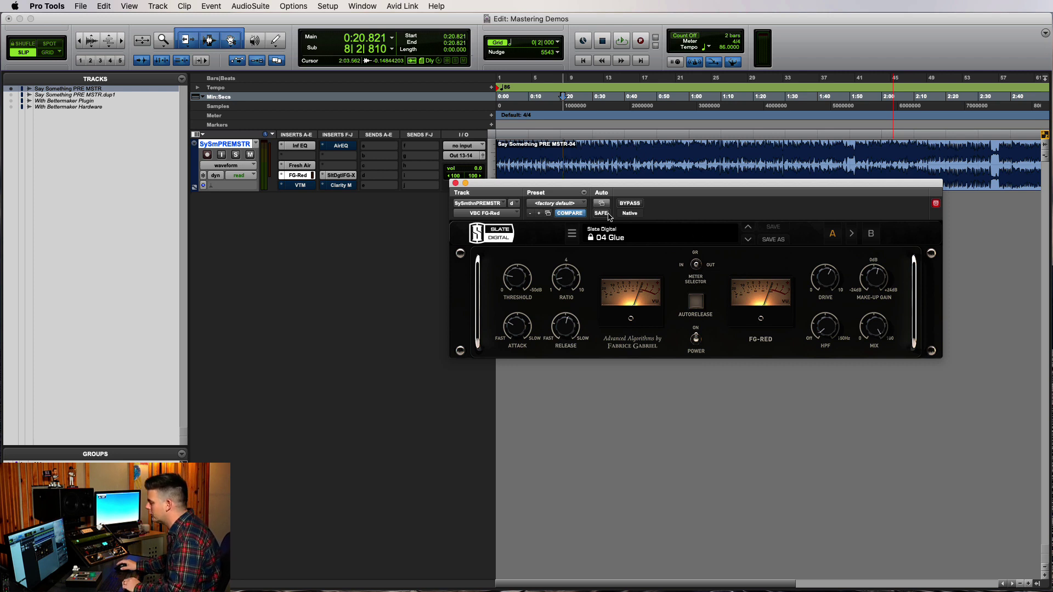
key("space")
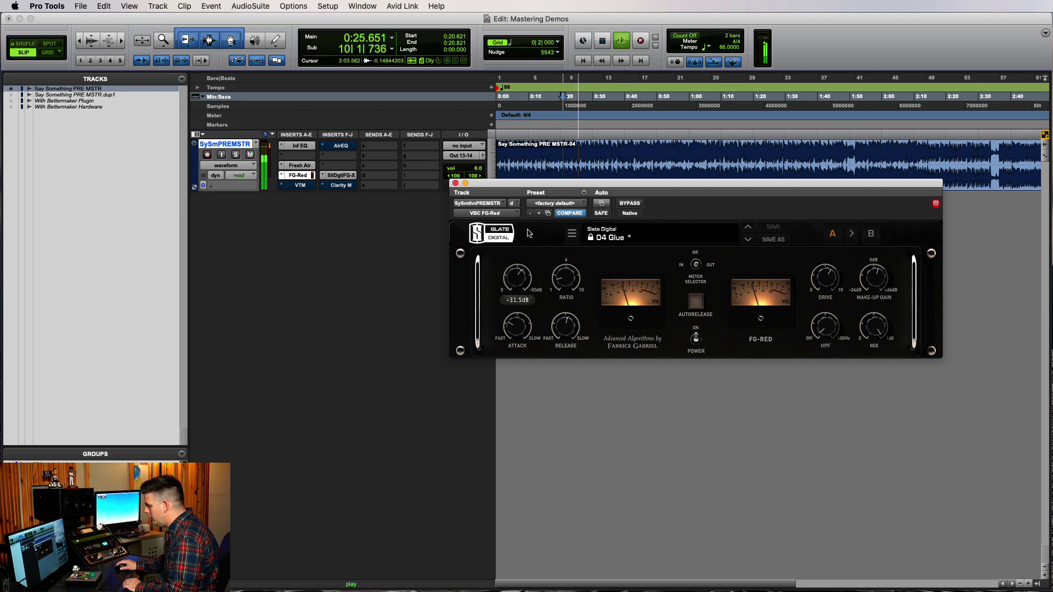
left_click_drag(523, 274, 524, 350)
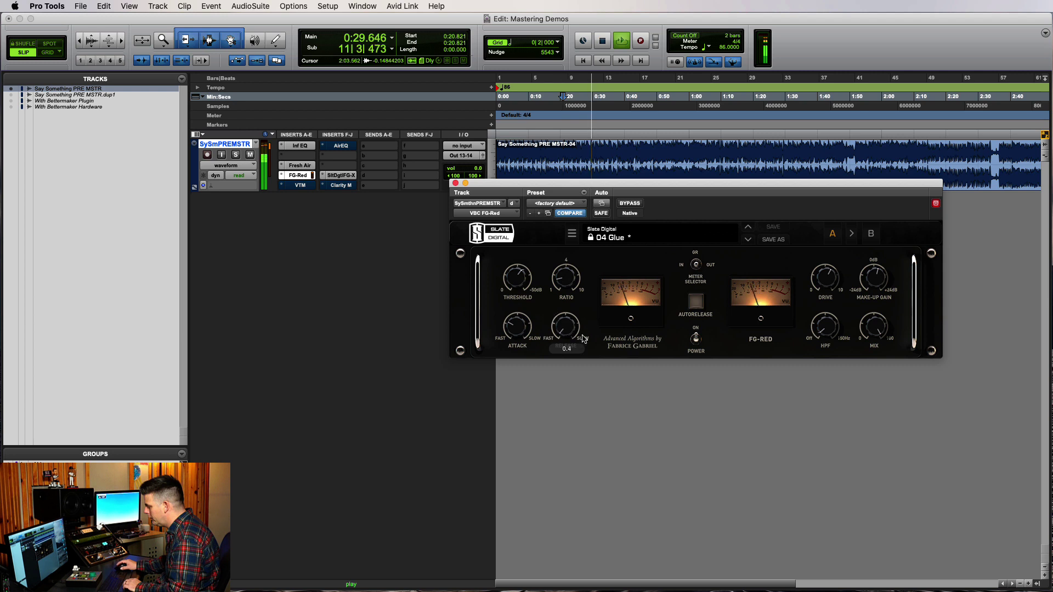
- Set FG-Red's release to about 4.1 and its attack to about 5.2 during playback
left_click_drag(584, 338, 584, 284)
left_click_drag(533, 318, 521, 312)
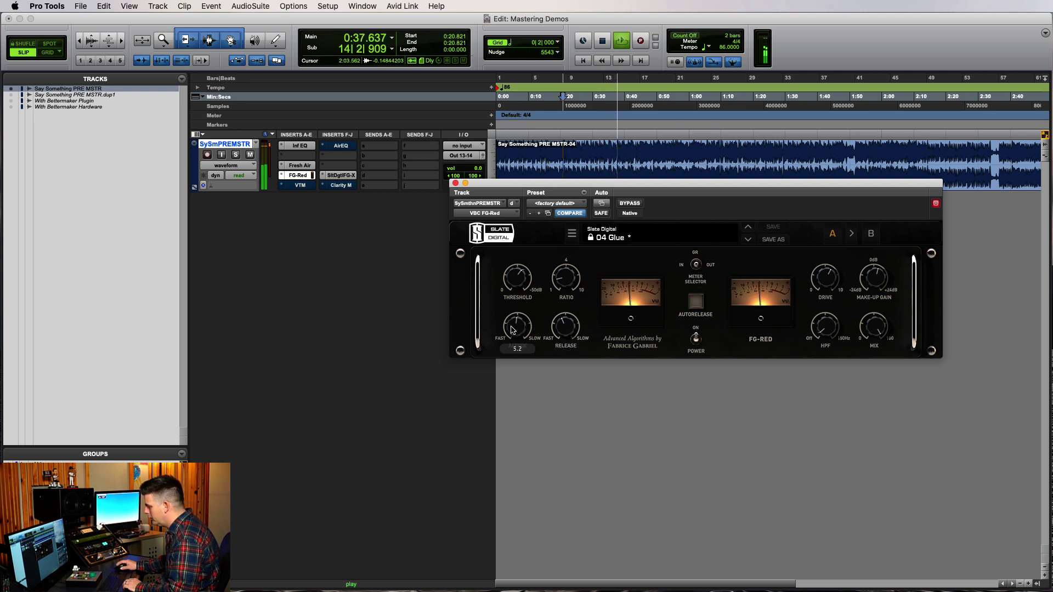
mouse_move(567, 329)
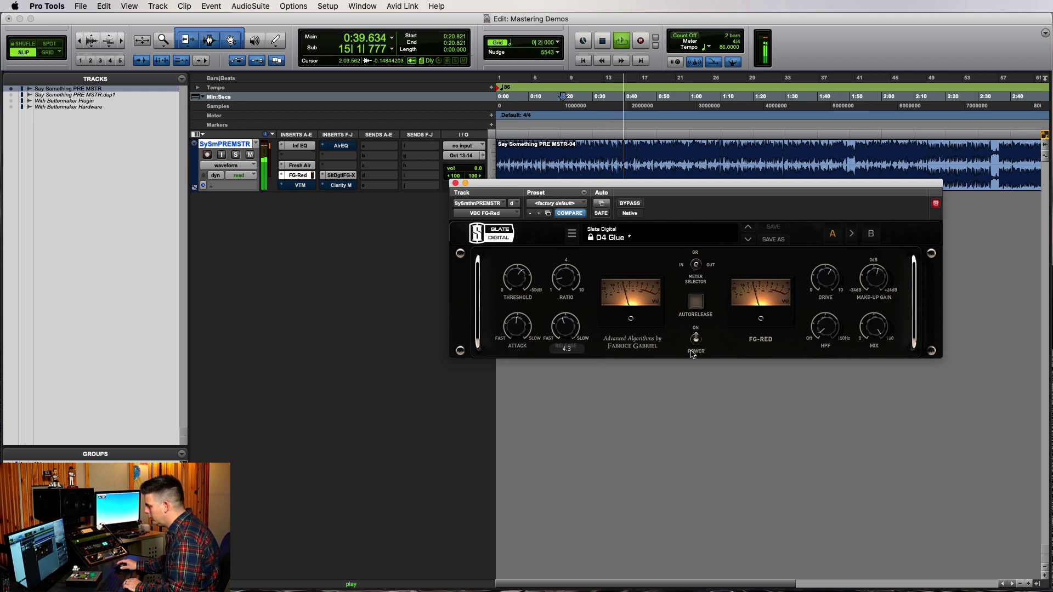
- Reduce FG-Red's mix to about 27% and restart playback from the start position
left_click_drag(869, 321, 860, 426)
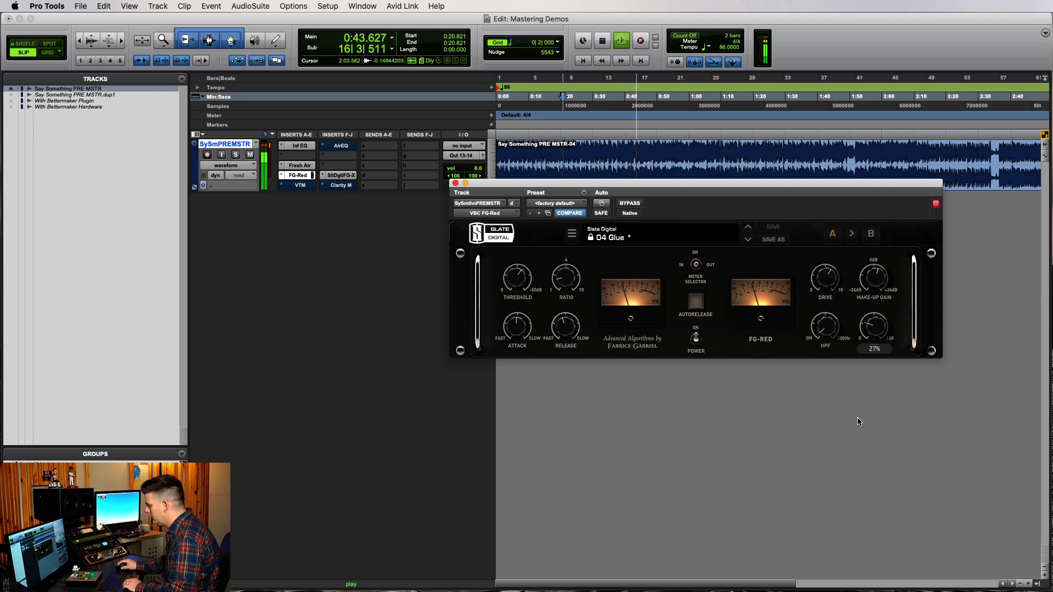
key("space")
key("space")
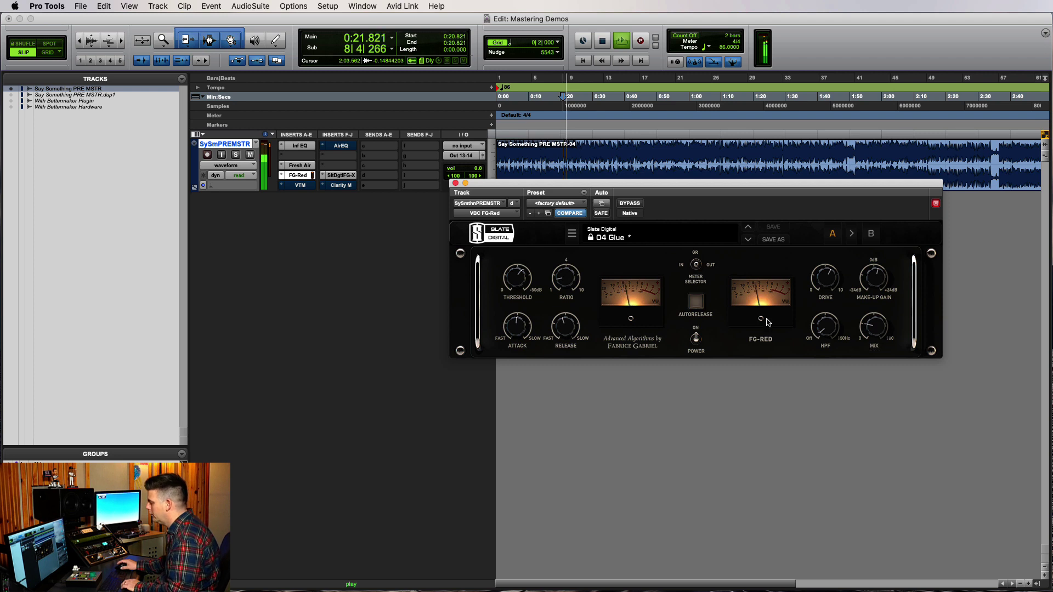
- Check FG-Red against bypass and raise its make-up gain to about 5.3 dB, leaving it active
left_click(628, 204)
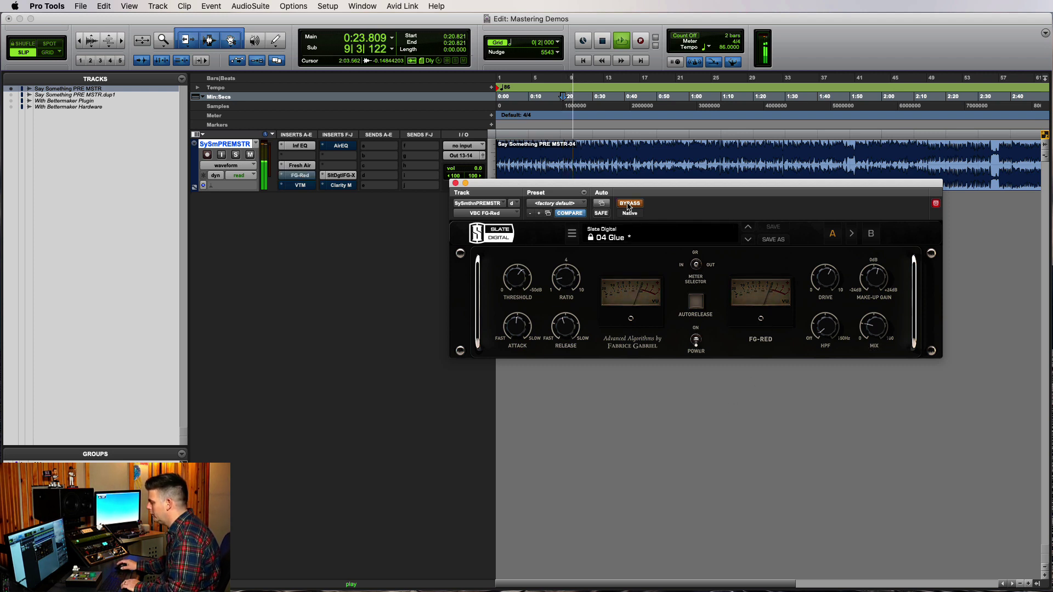
left_click_drag(887, 281, 888, 276)
key("super+shift+b")
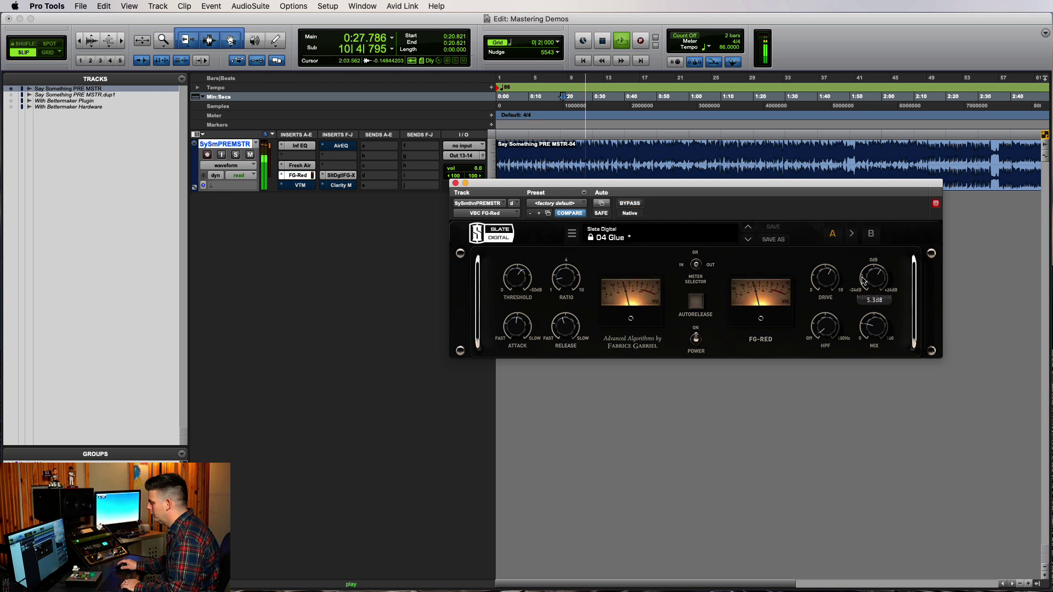
- Compare the adjusted FG-Red compression against the bypassed signal, ending with it active, playback stopped and its window closed
left_click(629, 204)
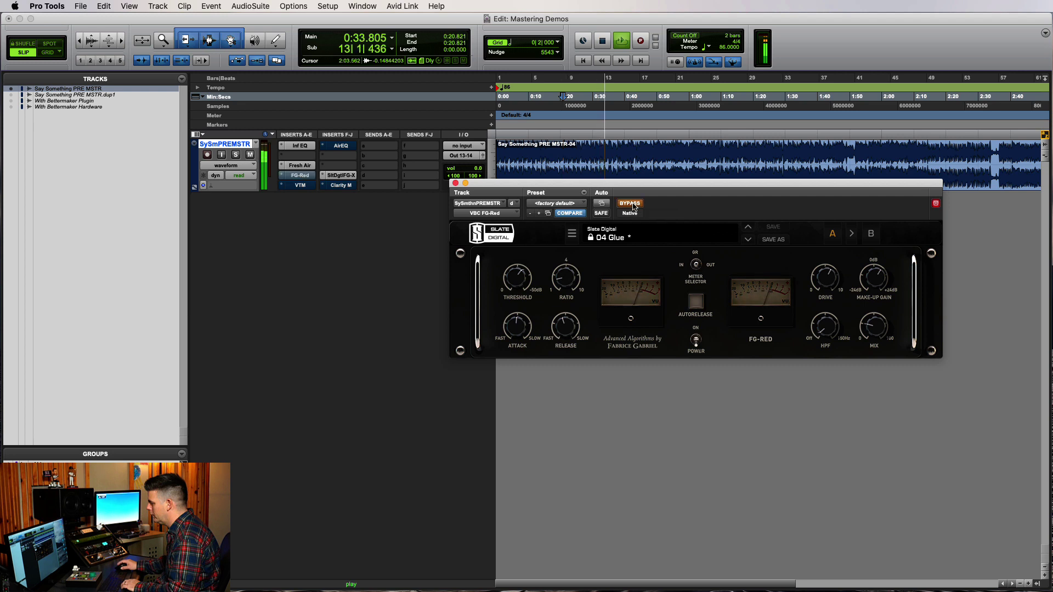
left_click(630, 204)
mouse_move(869, 328)
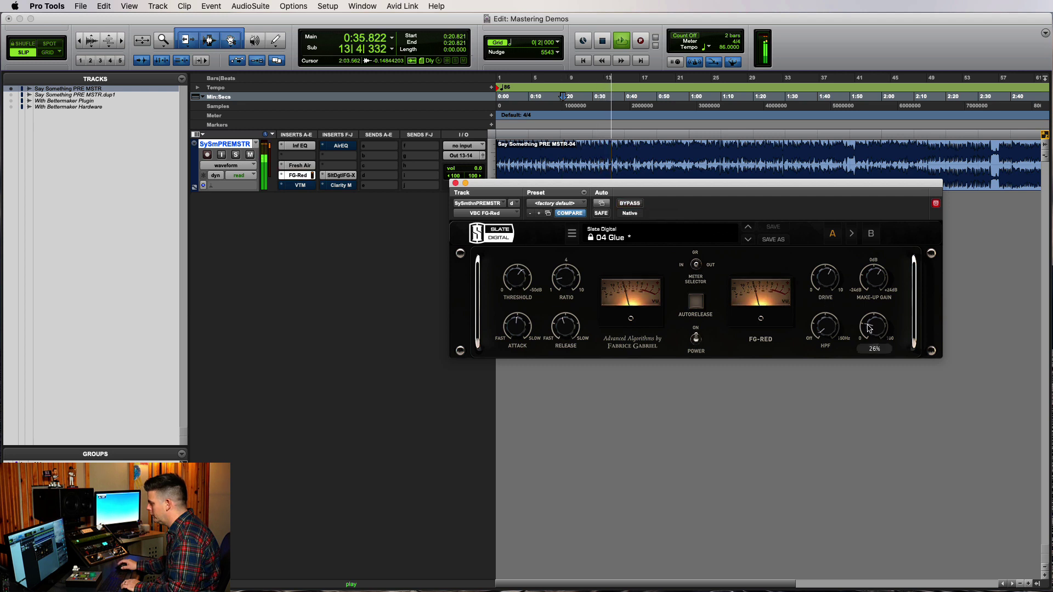
left_click(637, 205)
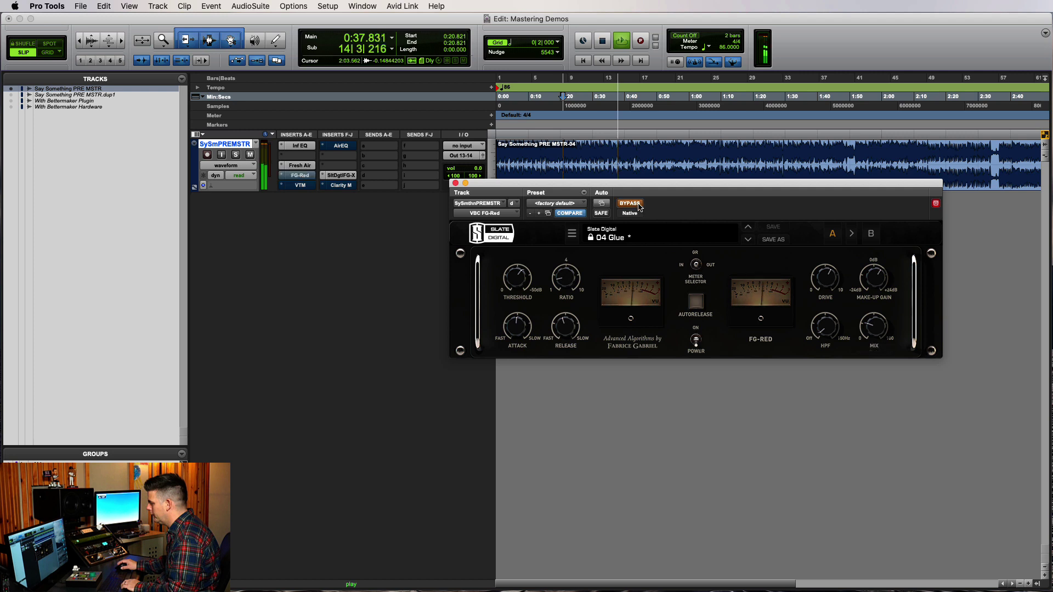
left_click(631, 204)
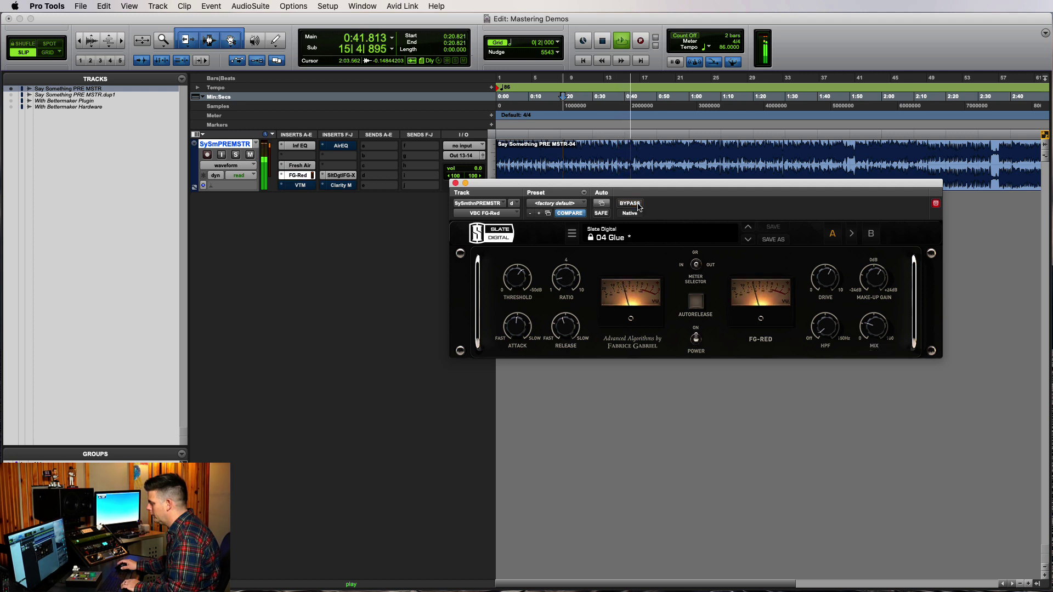
left_click(636, 205)
left_click(292, 176, "super")
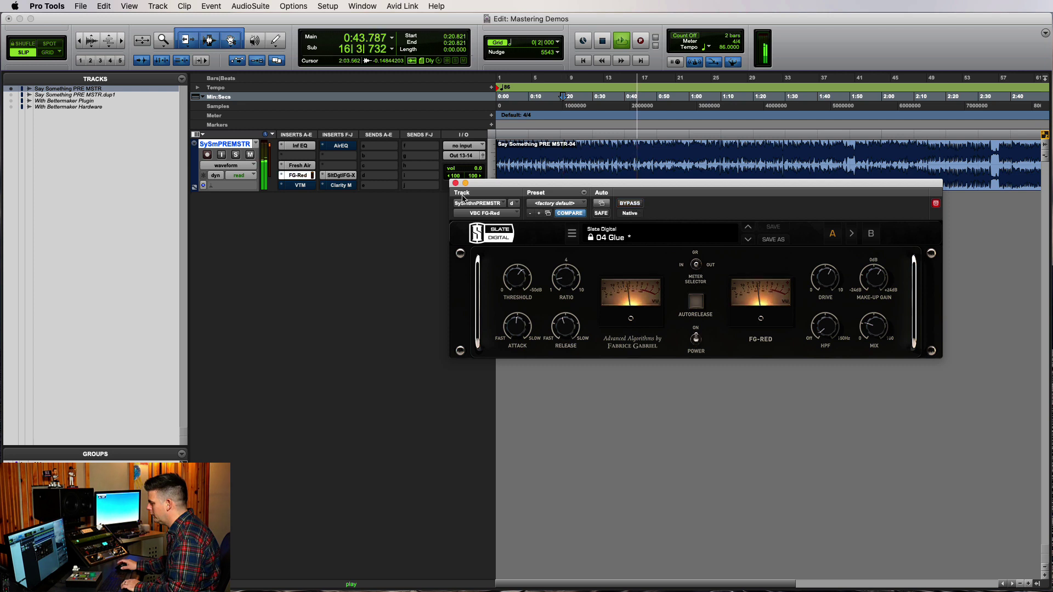
key("space")
left_click(296, 175)
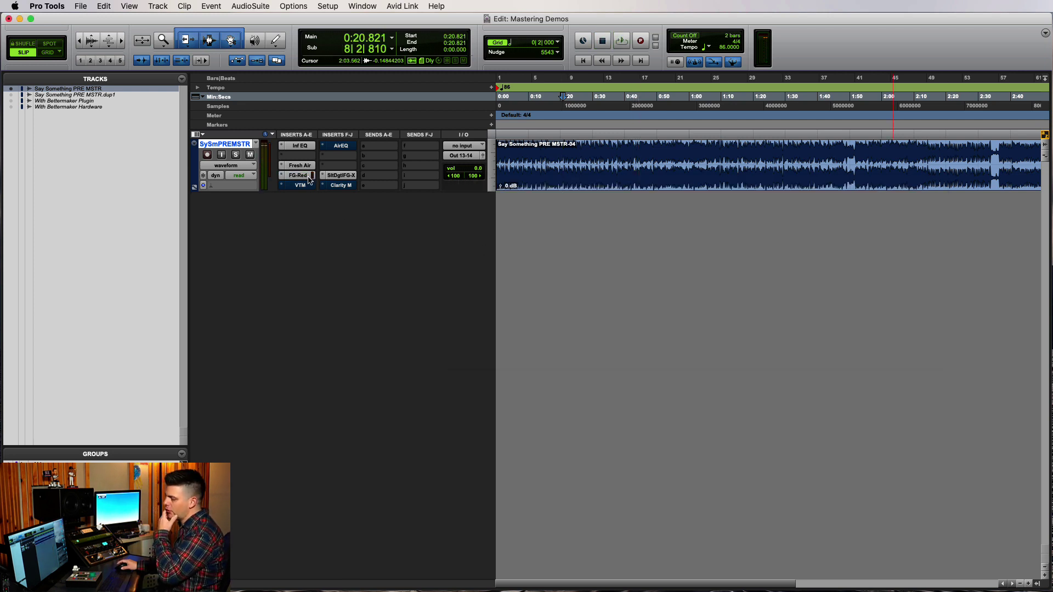
- Reopen FG-Red to review its mix setting and close its window again
left_click(297, 175)
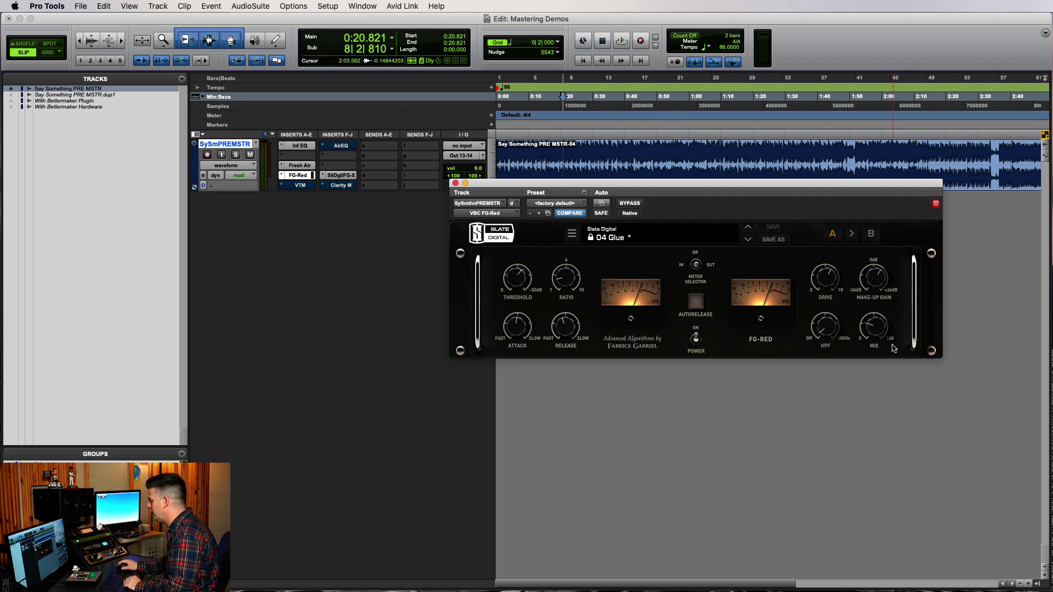
mouse_move(878, 329)
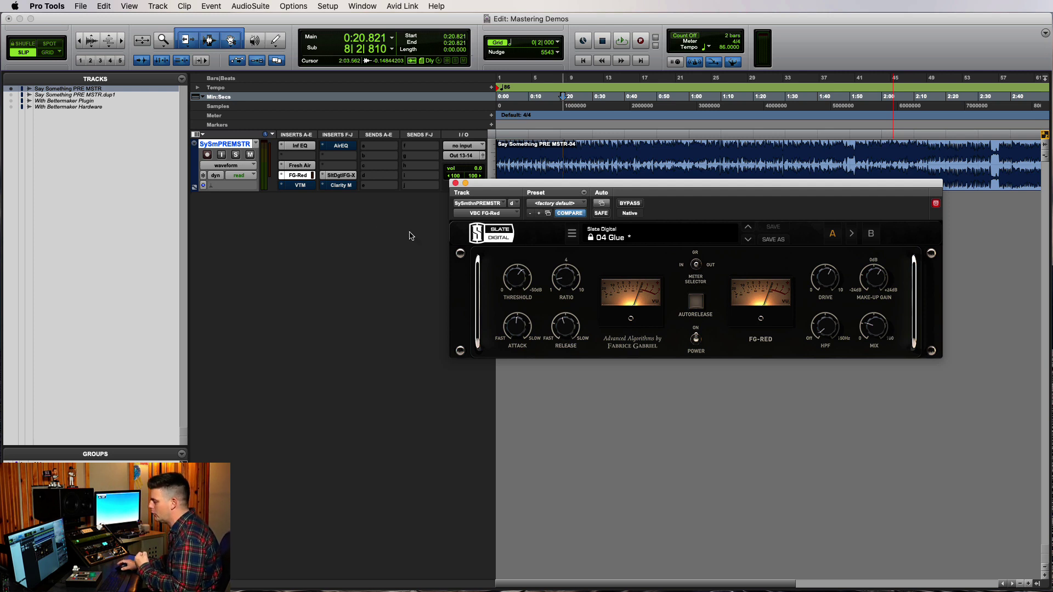
left_click(305, 176)
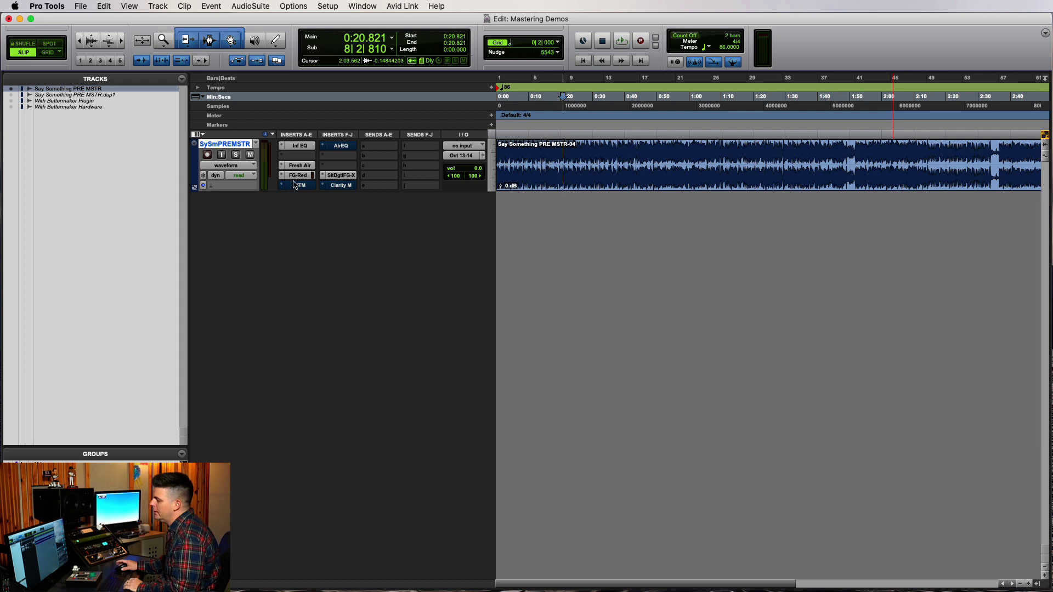
- Open the Virtual Tape Machines insert, reposition its window and check its stored presets while keeping the factory default
left_click(298, 185)
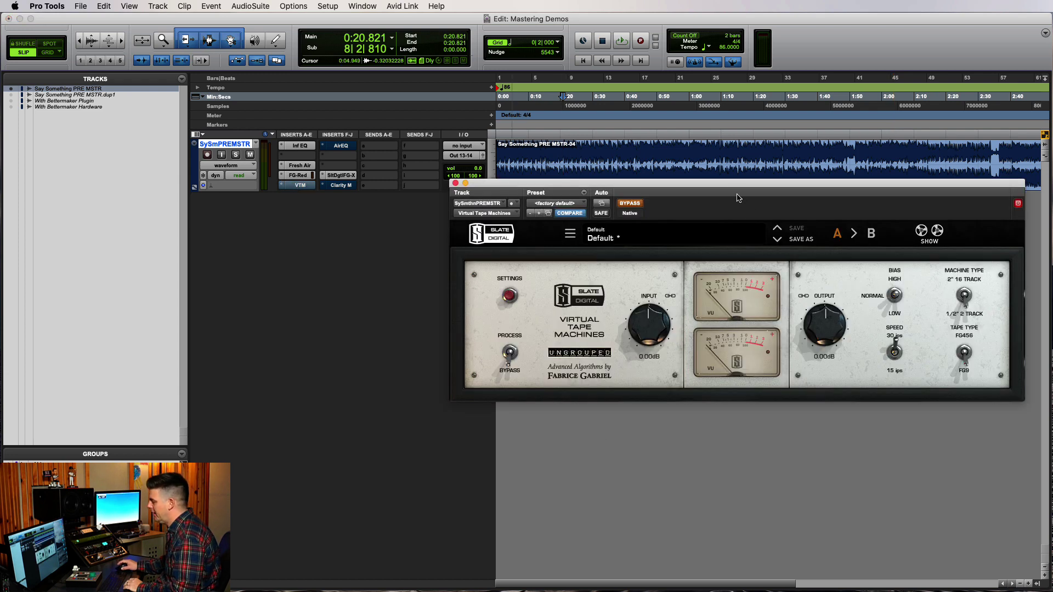
left_click_drag(738, 198, 696, 207)
left_click(524, 214)
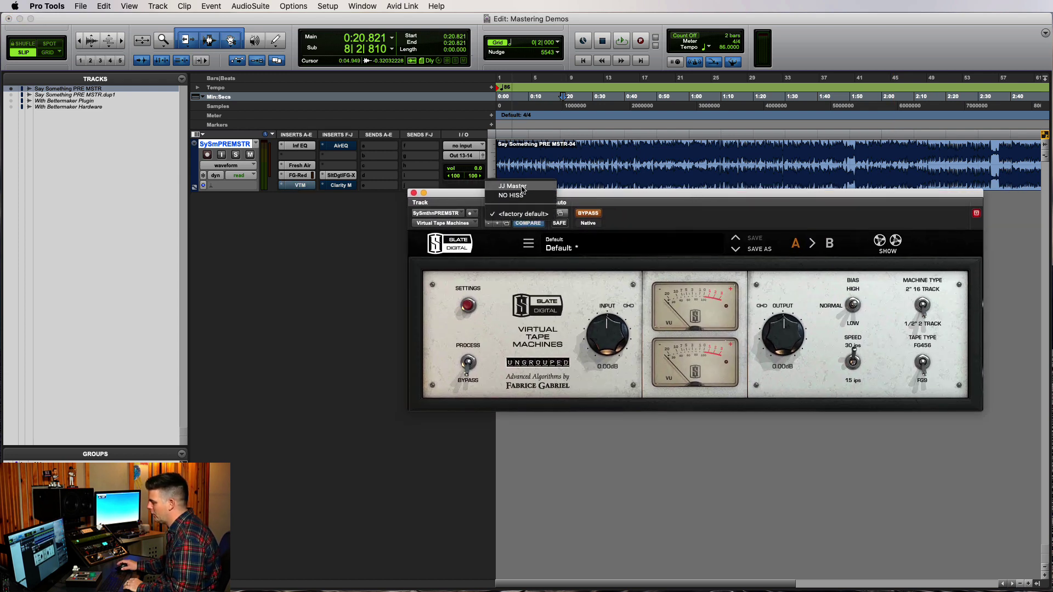
left_click(557, 207)
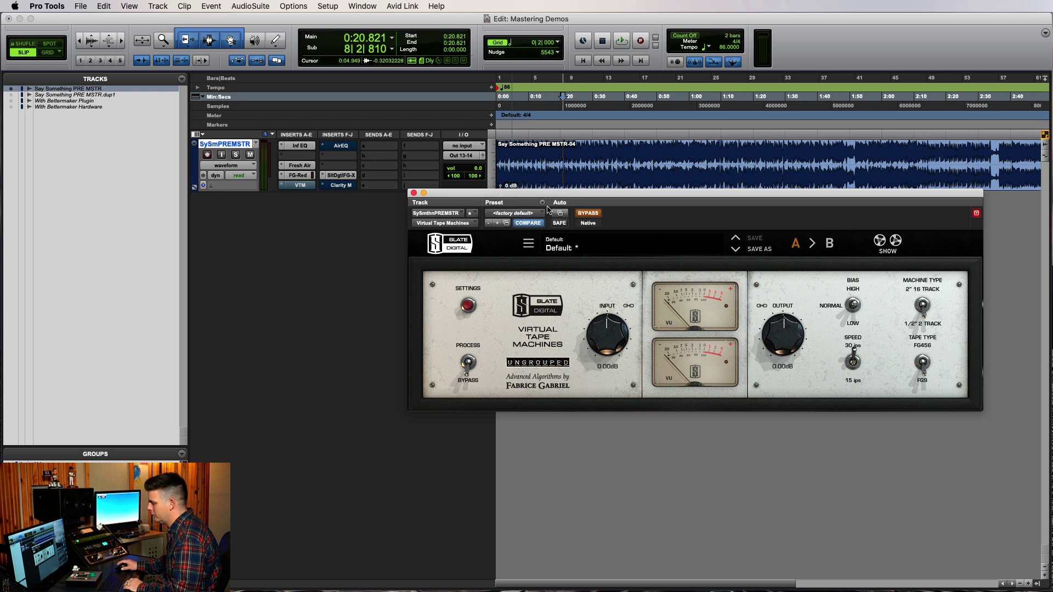
- Review the Virtual Tape Machines calibration, noise reduction and wow and flutter settings, reposition the window and hide those settings again
left_click(465, 309)
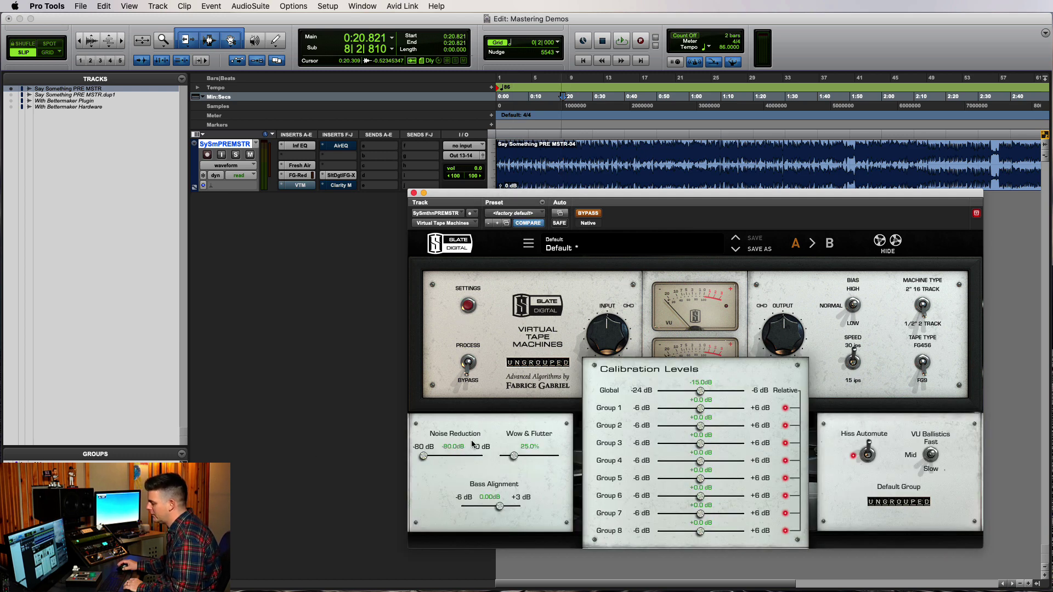
left_click_drag(740, 201, 750, 96)
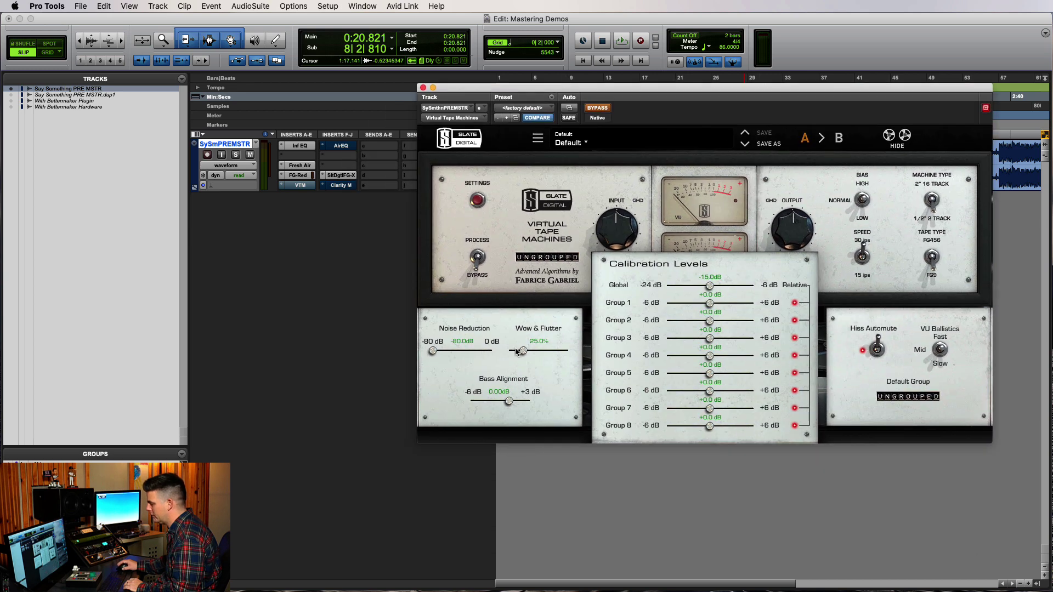
left_click(477, 200)
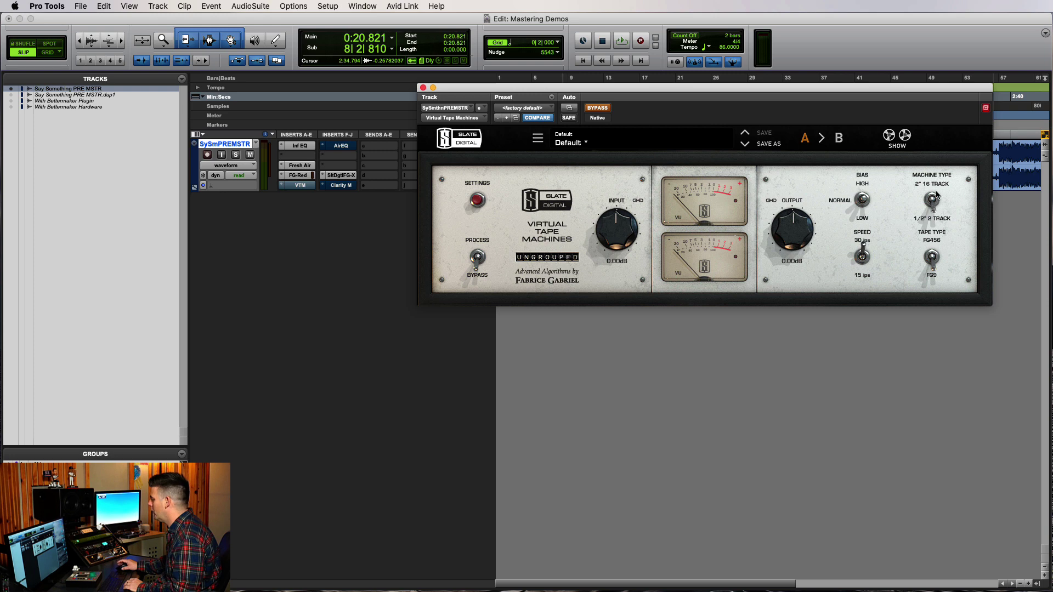
- Try both Virtual Tape Machines tape types and both speeds, ending on FG456 tape at 15 ips
left_click(934, 258)
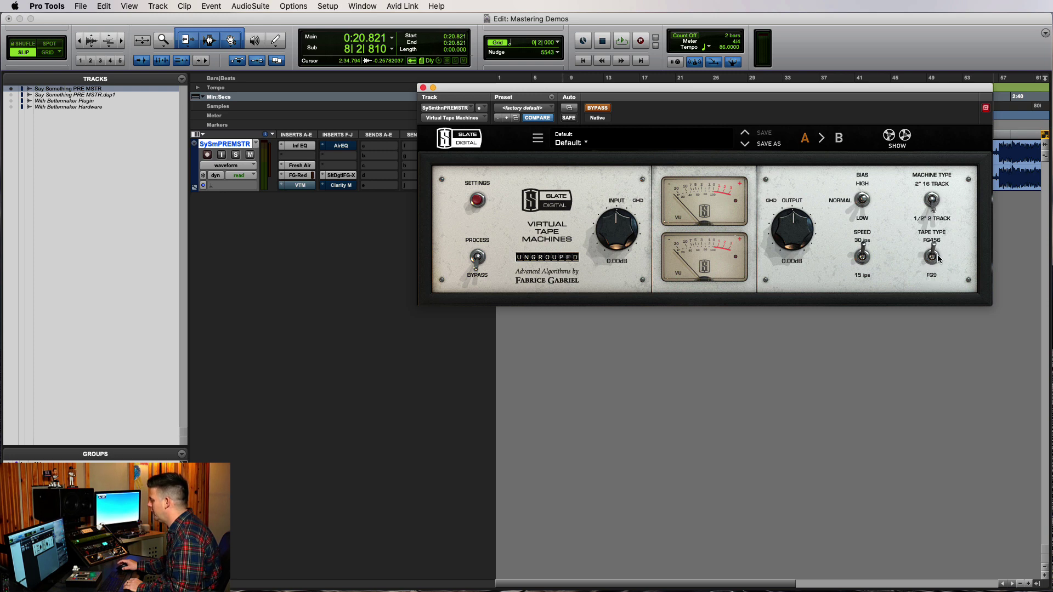
left_click(937, 258)
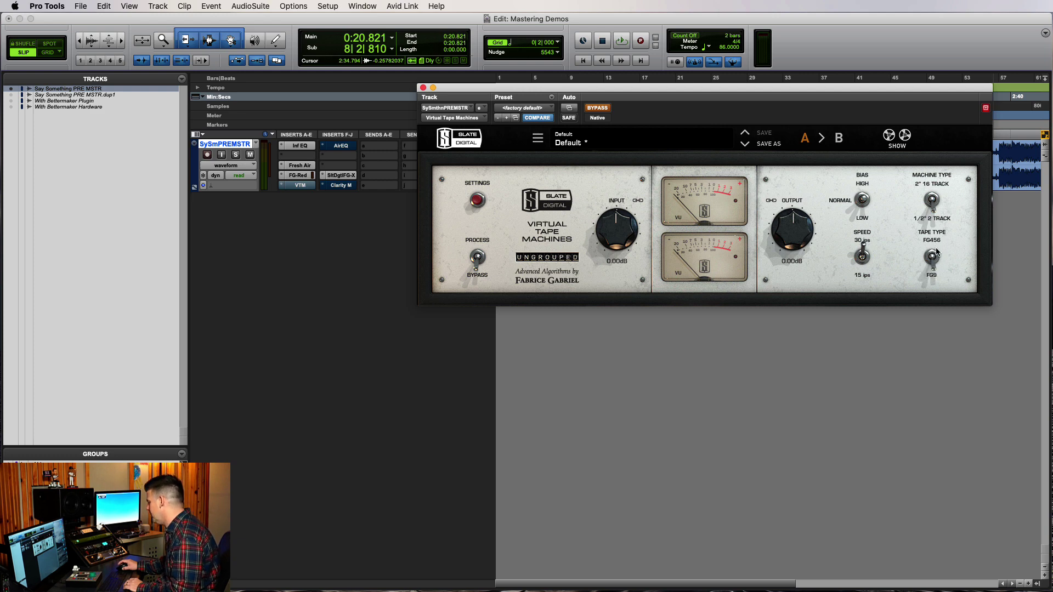
left_click(936, 255)
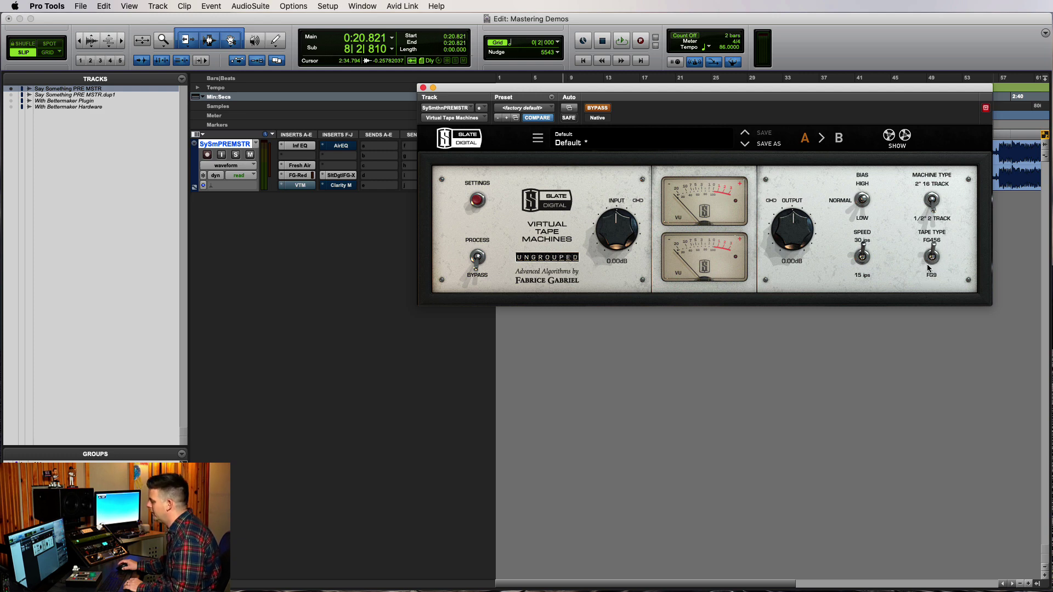
left_click(863, 259)
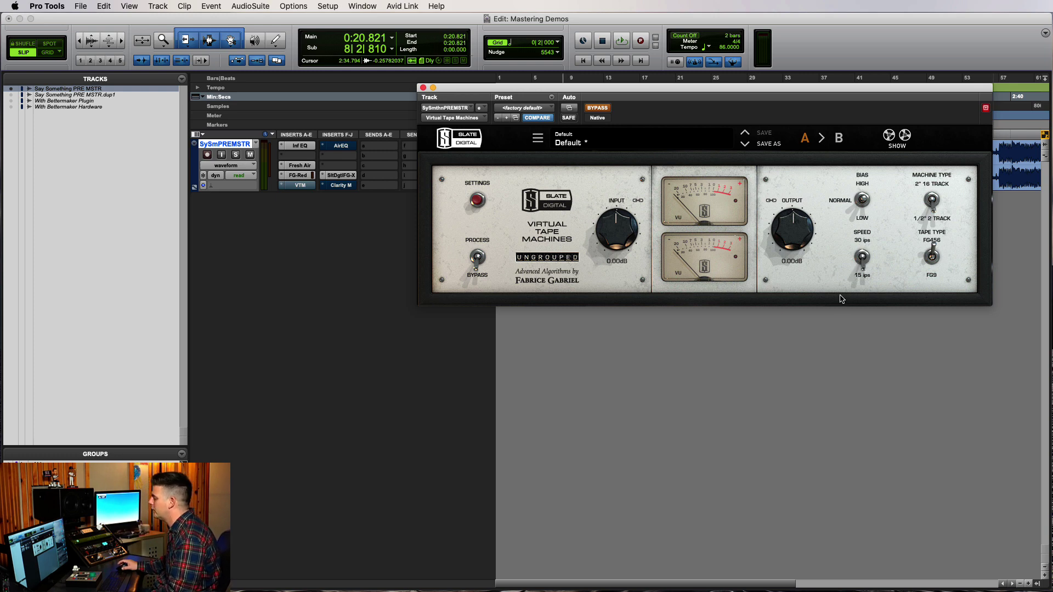
left_click(862, 266)
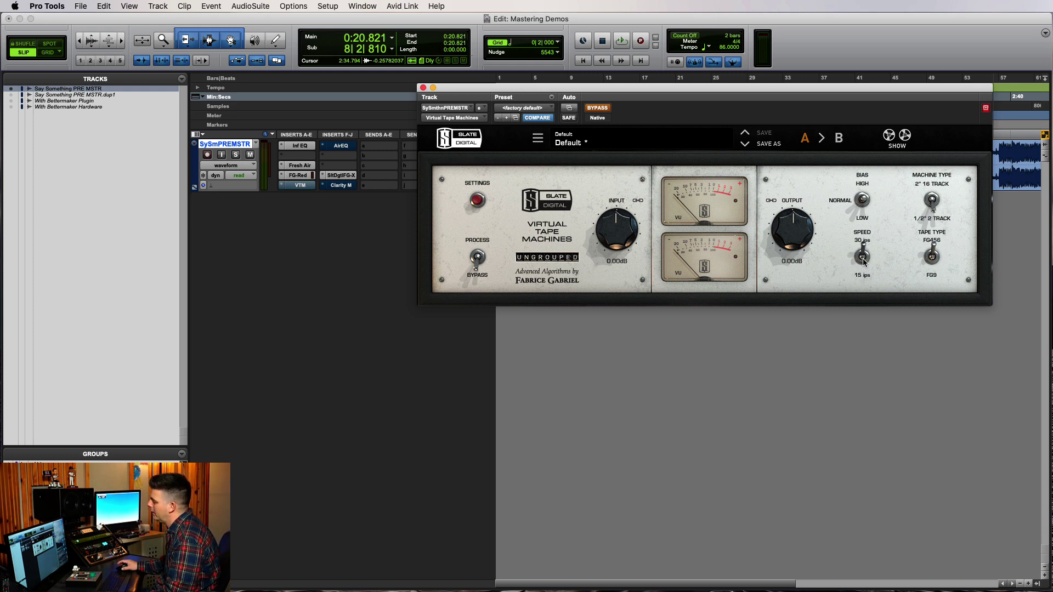
left_click(863, 263)
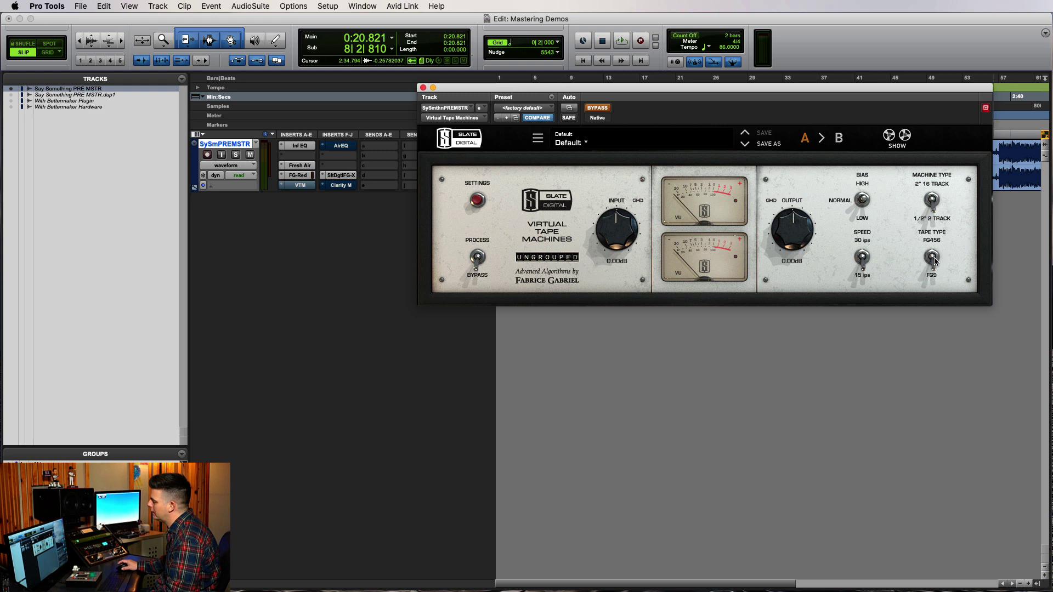
left_click(934, 260)
left_click(870, 266)
left_click(870, 266)
left_click(926, 262)
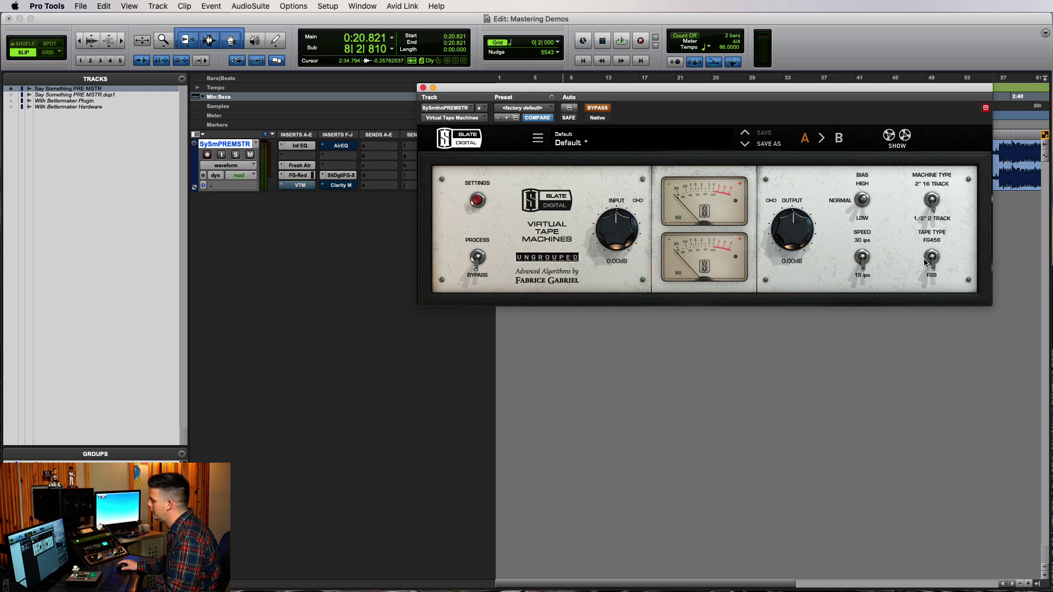
left_click(925, 262)
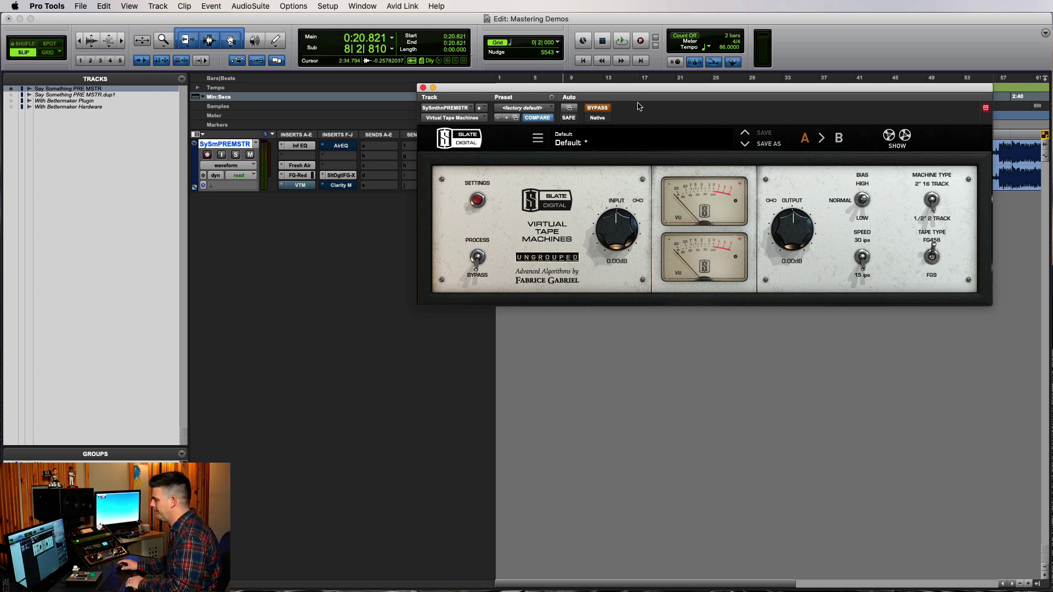
- Play the track with Virtual Tape Machines active and compare its 30 ips speed against 15 ips, ending on 15 ips
key("space")
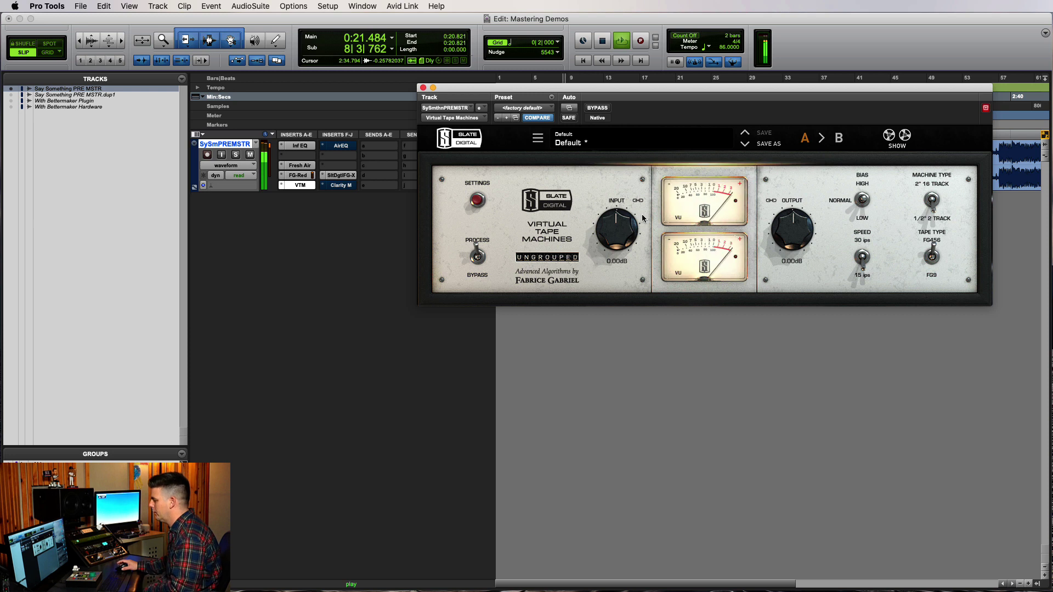
left_click(863, 259)
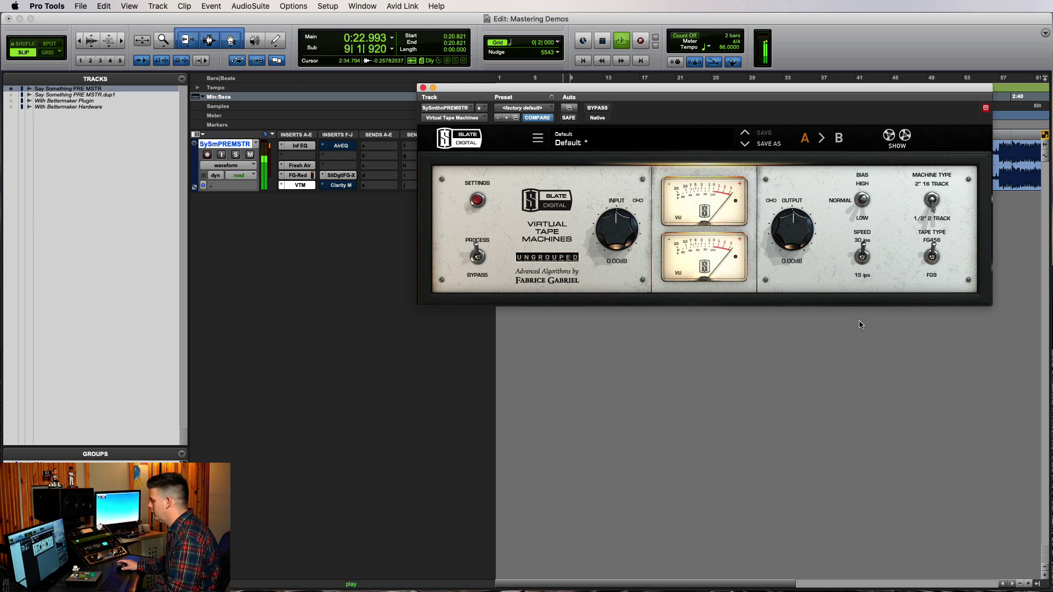
left_click(862, 261)
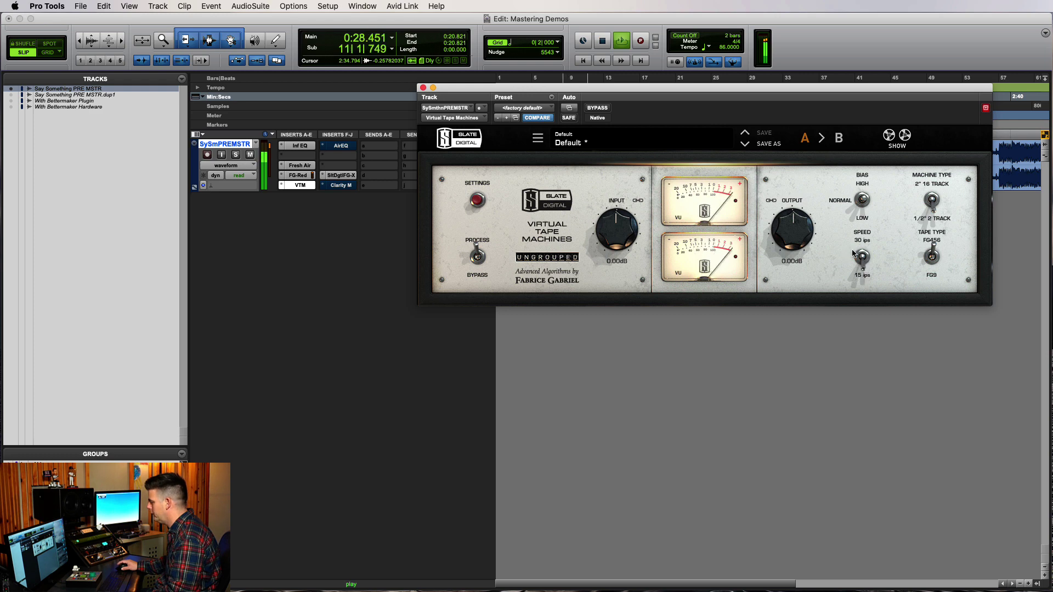
- Lower the tape input to about -2.51 dB with the output at +2.51 dB, and compare against bypass
left_click_drag(616, 223, 630, 248)
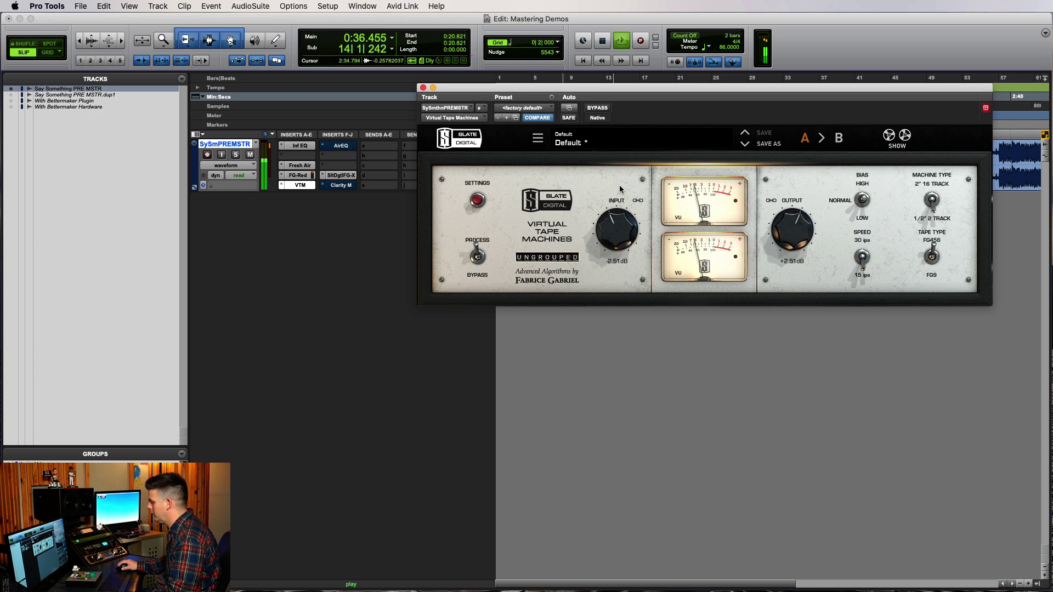
left_click(599, 109)
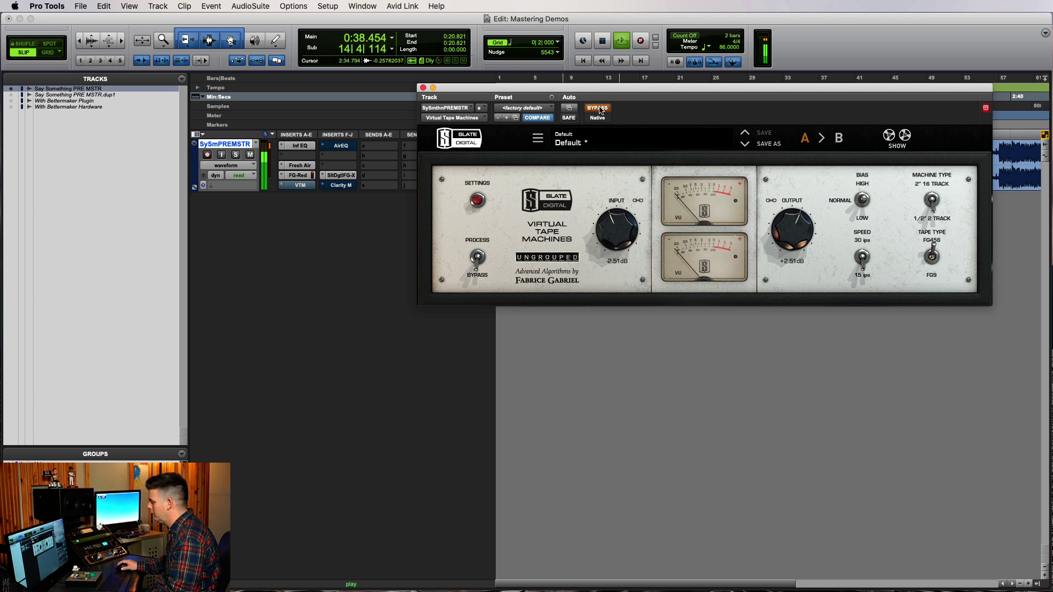
left_click(598, 108)
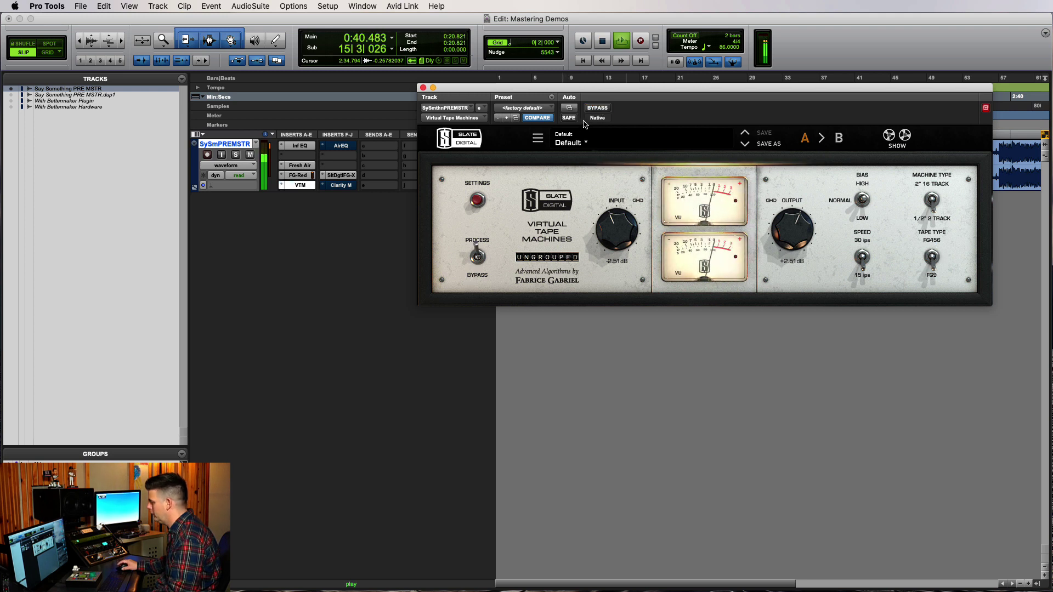
- Set the tape speed to 30 ips, restart playback and compare against bypass, leaving the plugin active
left_click(865, 257)
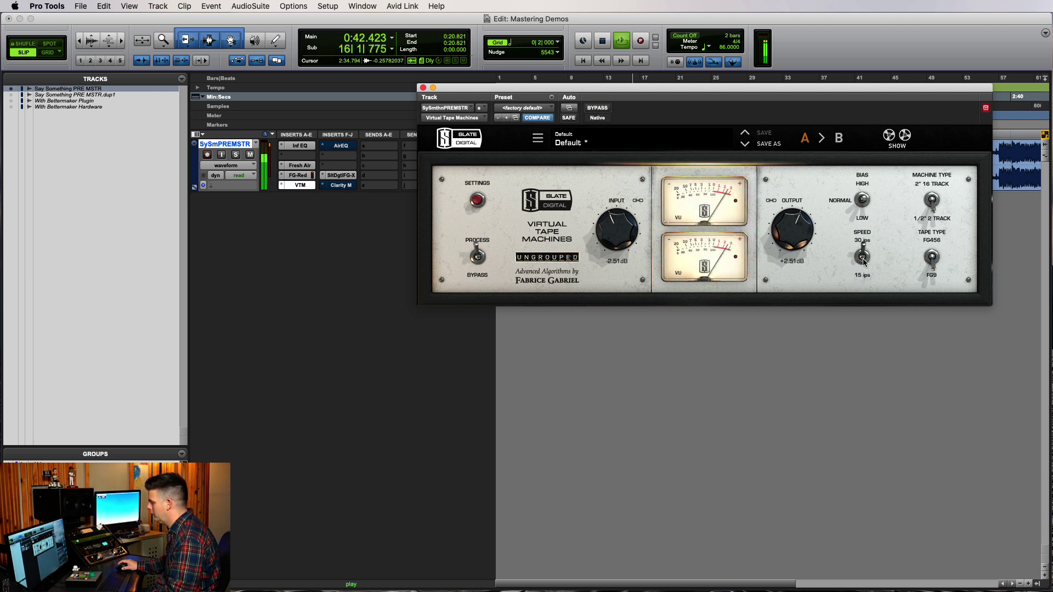
key("space")
key("space")
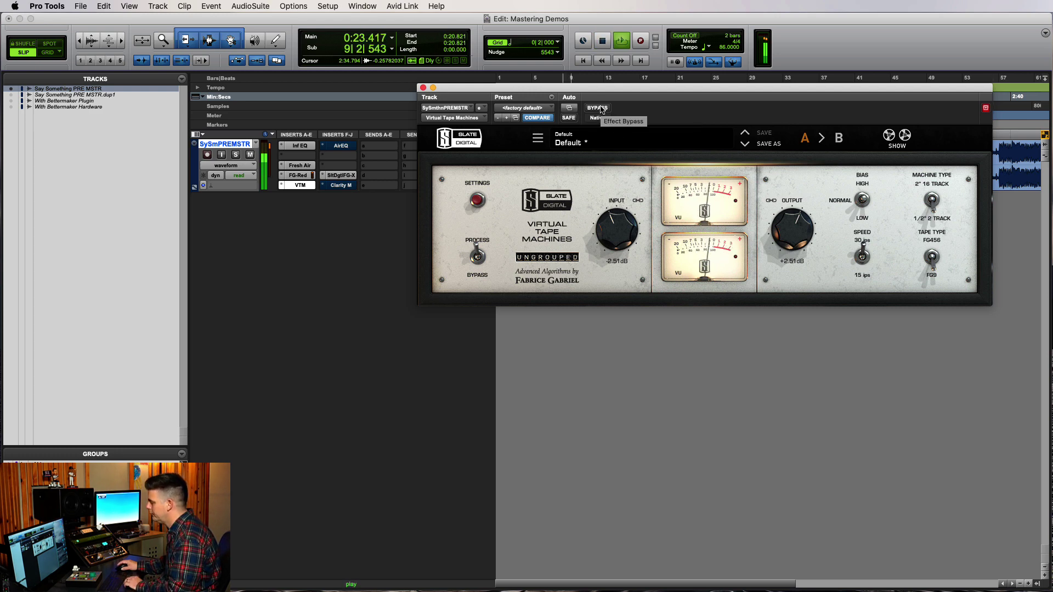
left_click(598, 108)
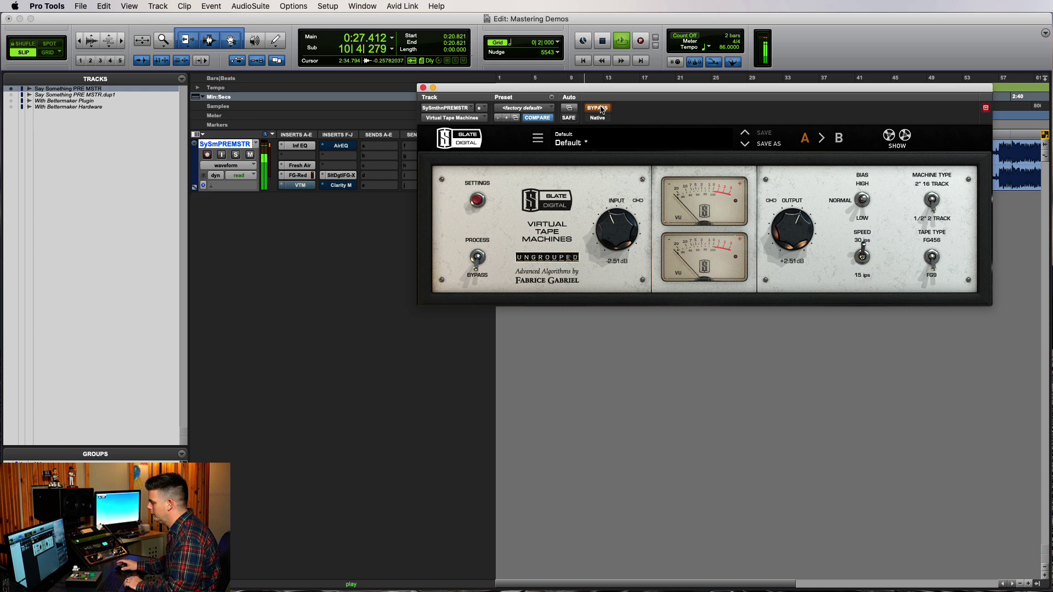
left_click(597, 108)
- Lower the tape input to about -5.93 dB with output at +5.93 dB, compare repeatedly against bypass, and stop playback with the plugin active
left_click_drag(624, 233, 626, 270)
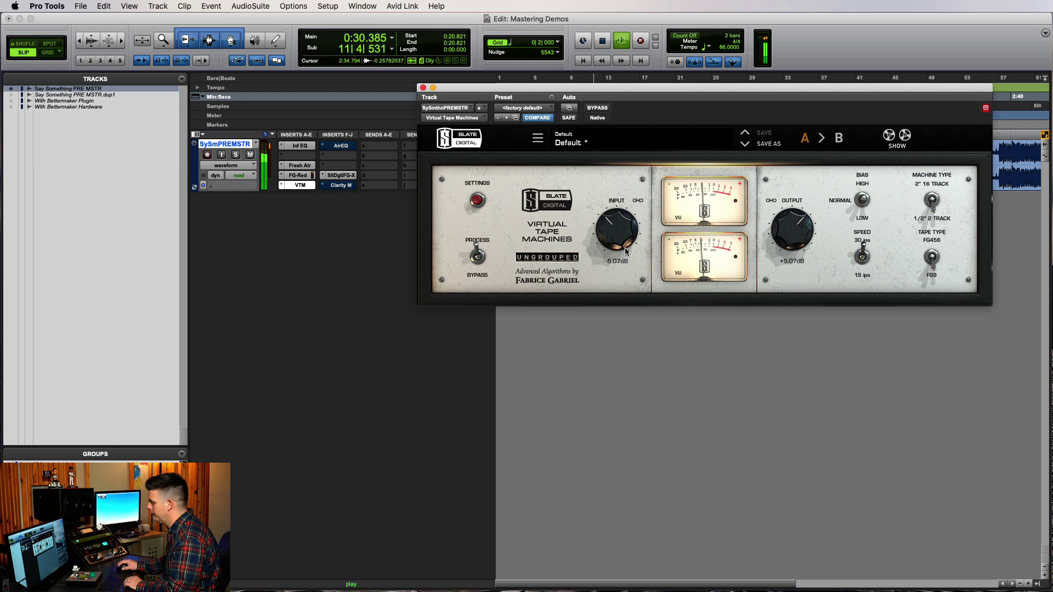
left_click(598, 109)
left_click(599, 110)
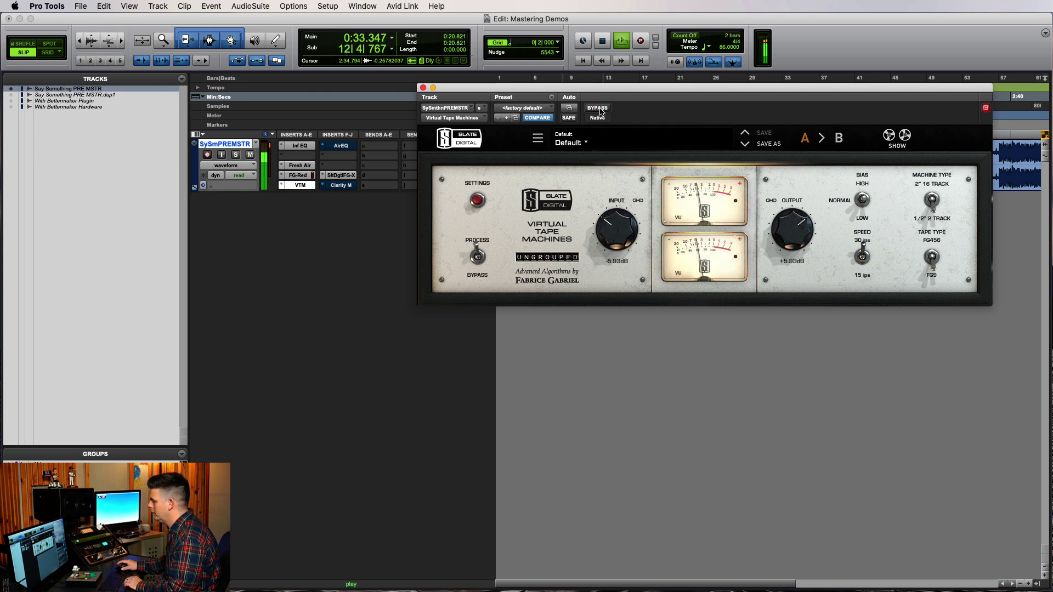
left_click(599, 109)
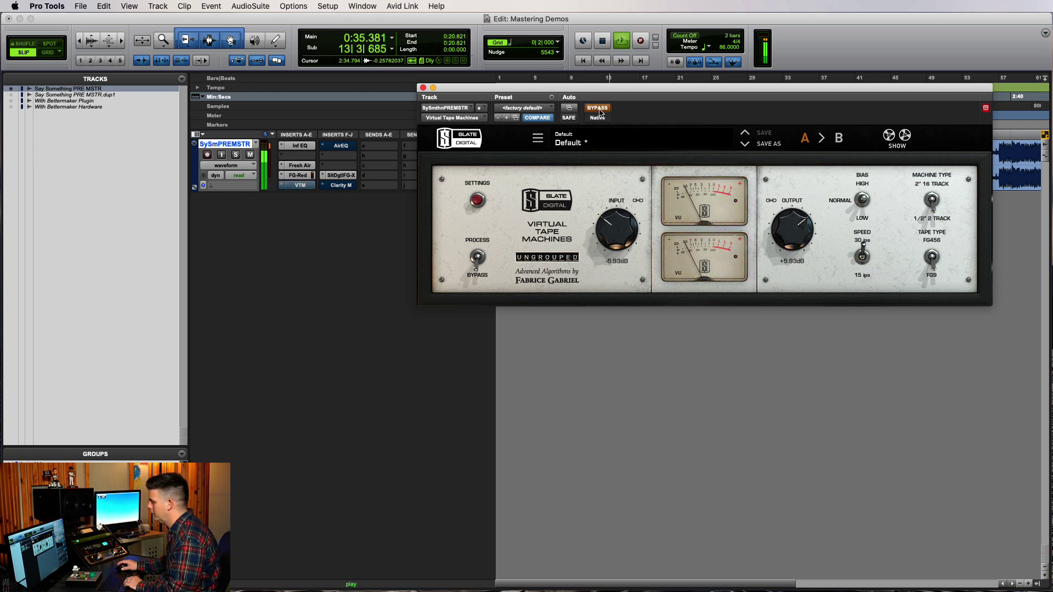
left_click(598, 108)
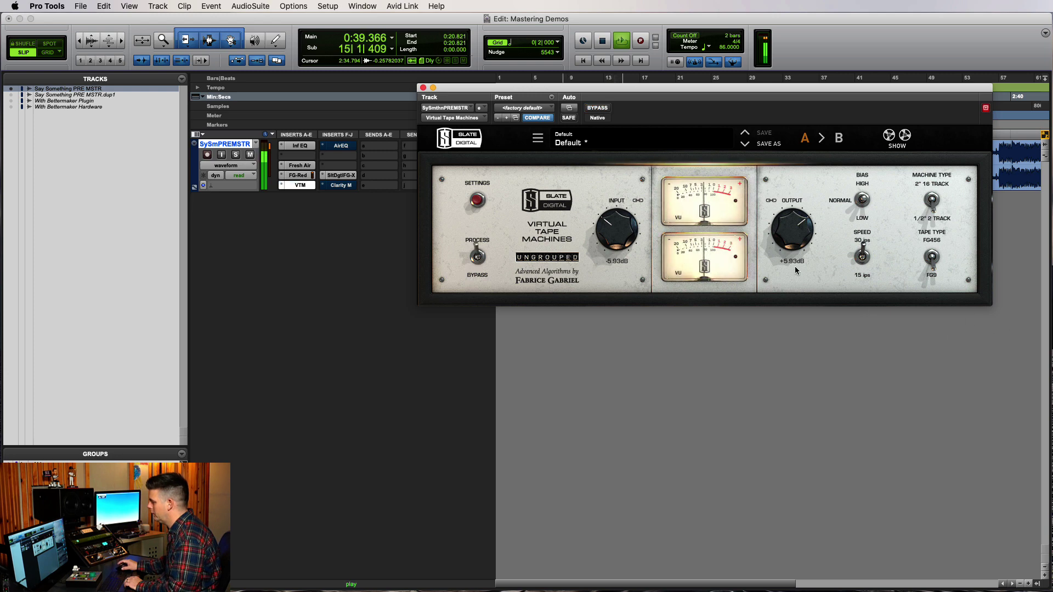
left_click(598, 109)
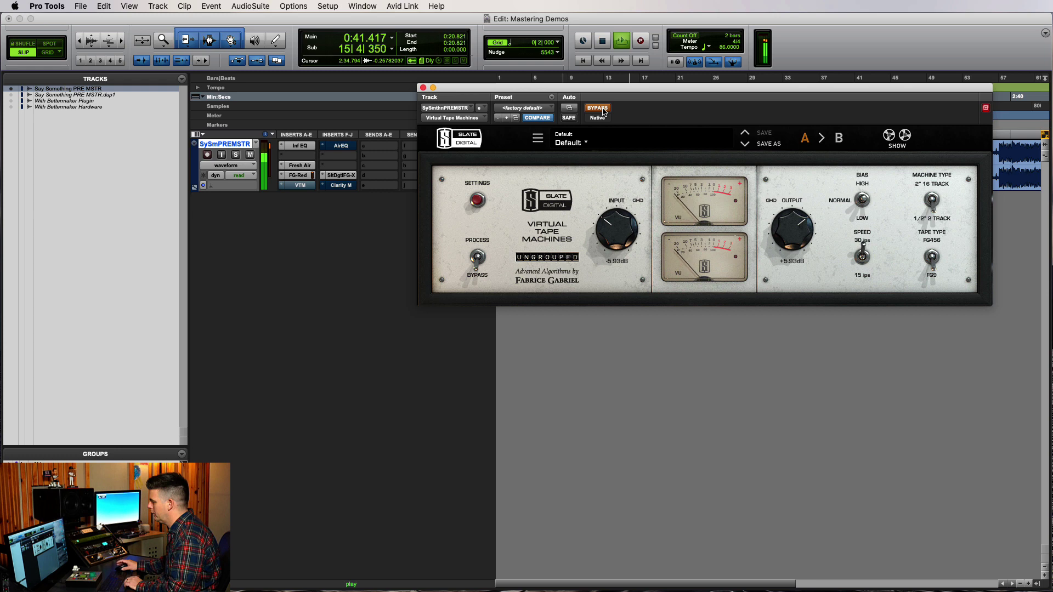
left_click(603, 111)
key("space")
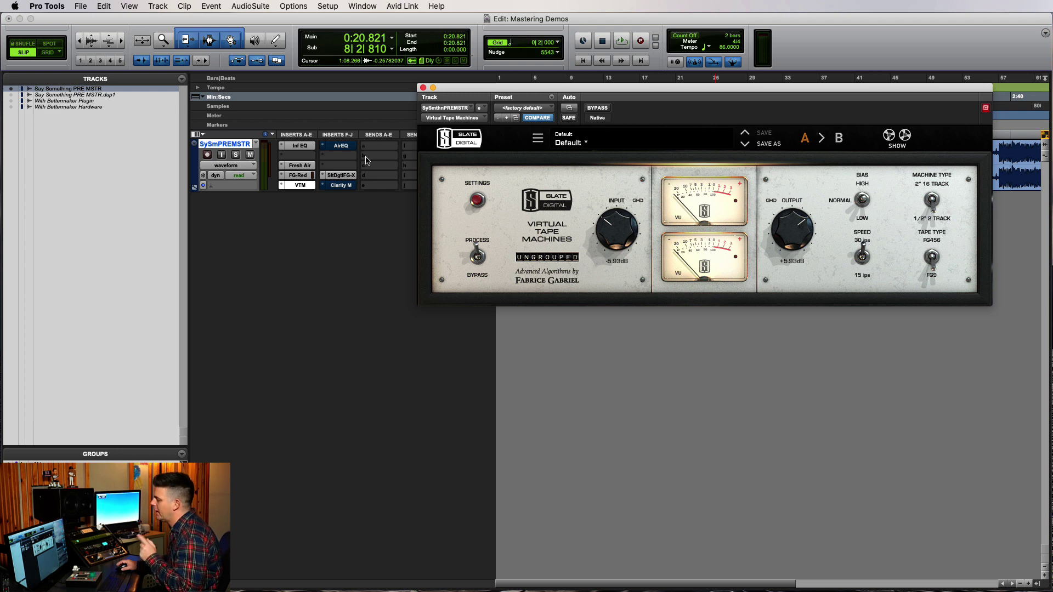
- Close Virtual Tape Machines and open the AirEQ insert, activated at its default settings with its window repositioned
left_click(306, 186)
left_click(340, 145)
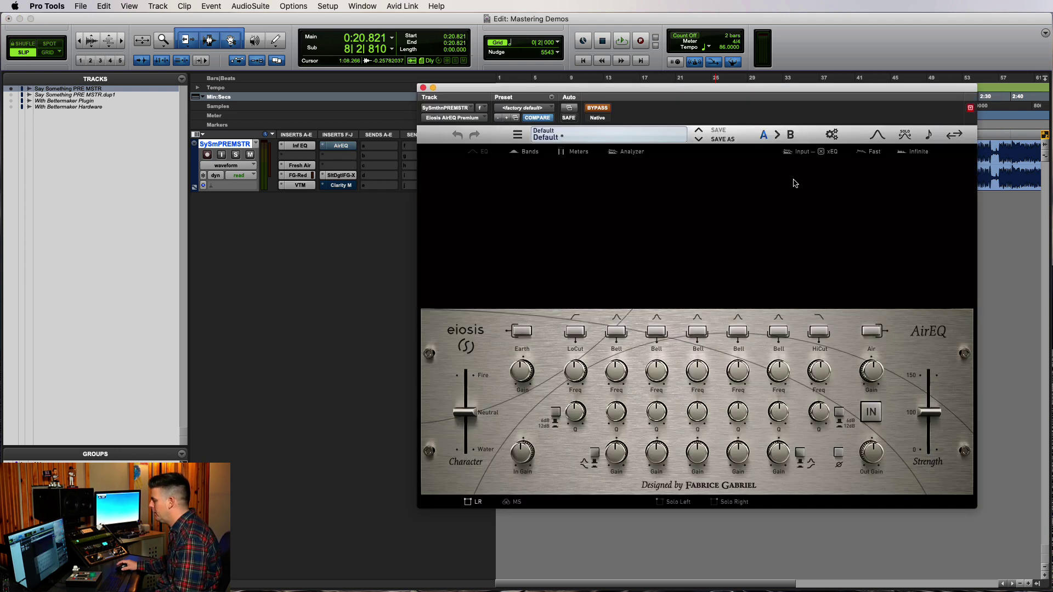
left_click_drag(627, 94, 595, 81)
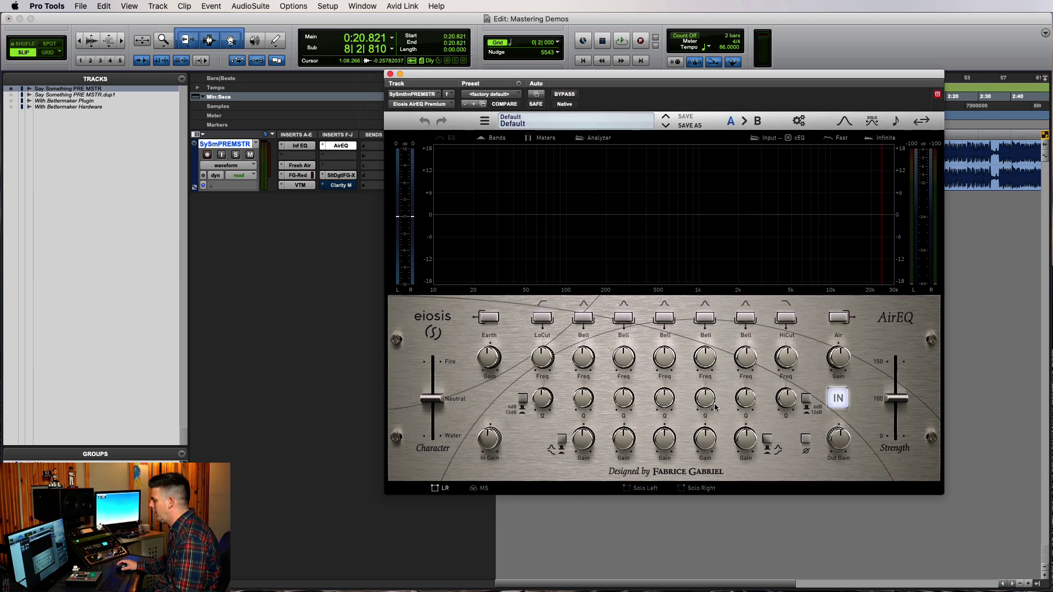
- Load the Mastering Balance factory preset in AirEQ and reposition its window clear of the track's first inserts
left_click(590, 128)
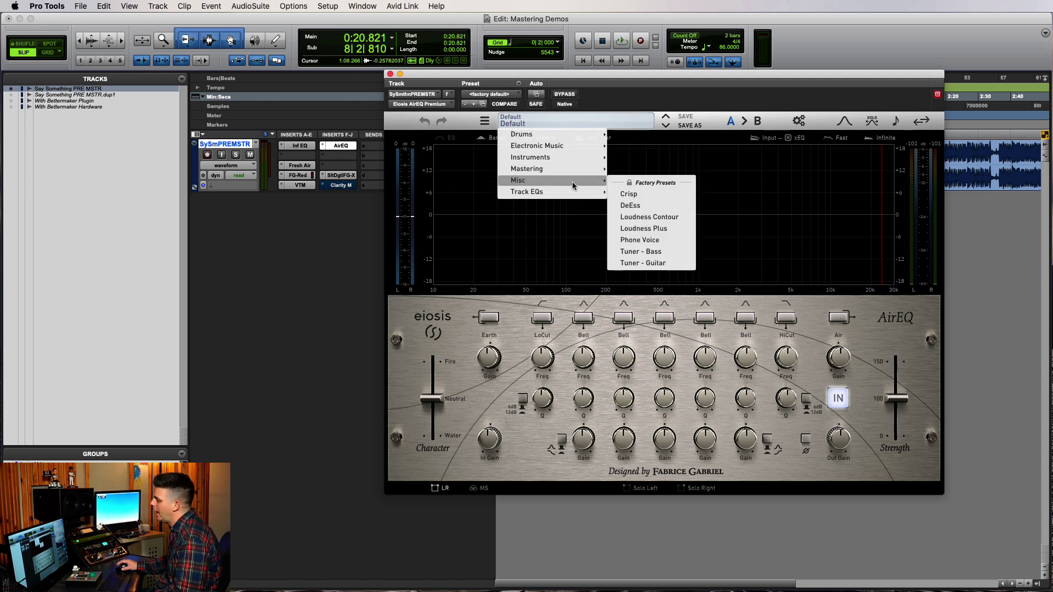
mouse_move(554, 159)
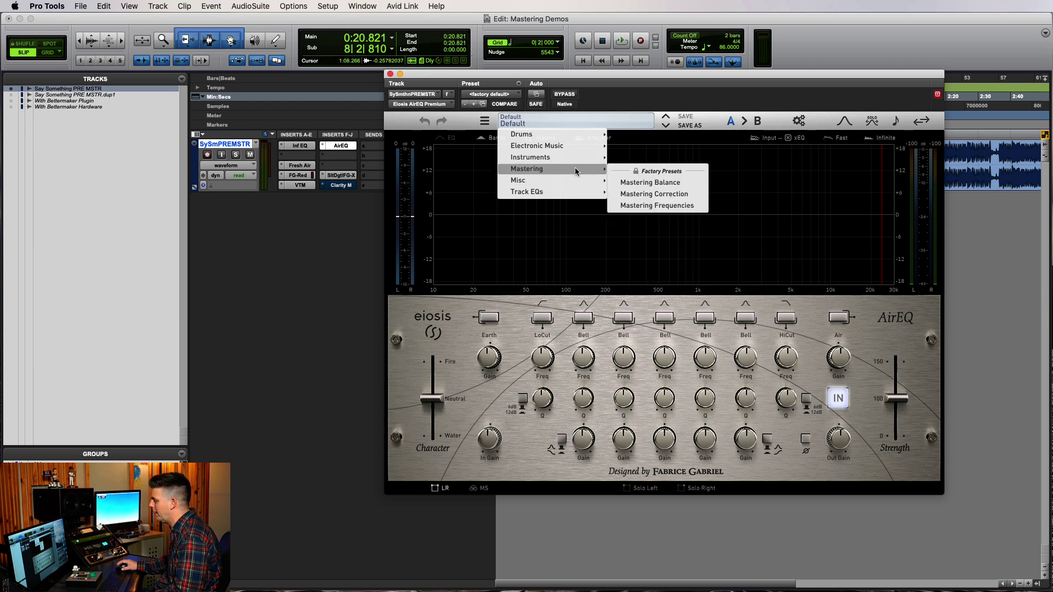
left_click(682, 183)
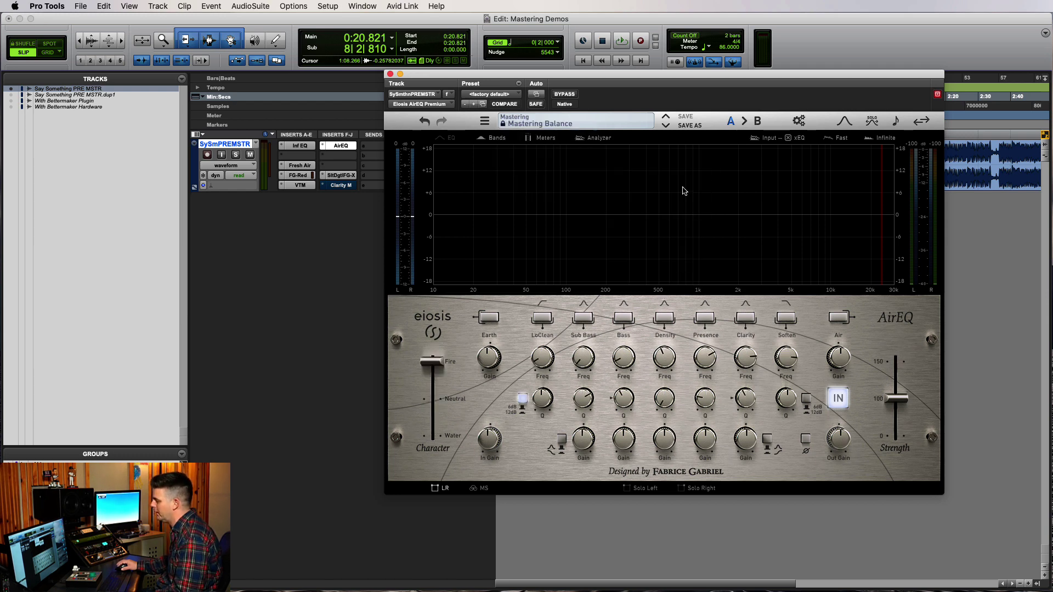
left_click_drag(745, 76, 812, 50)
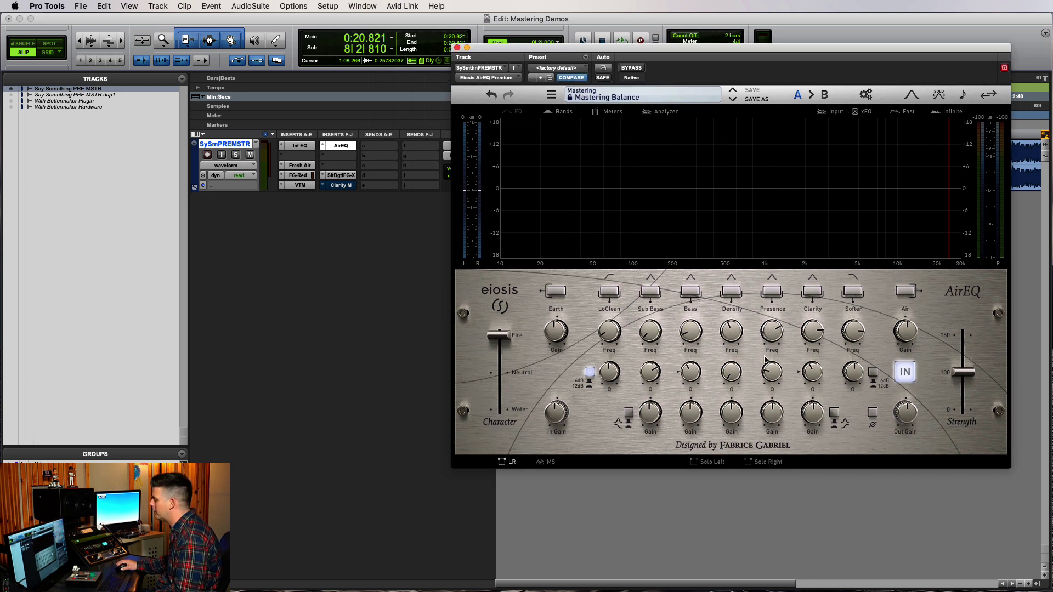
mouse_move(807, 335)
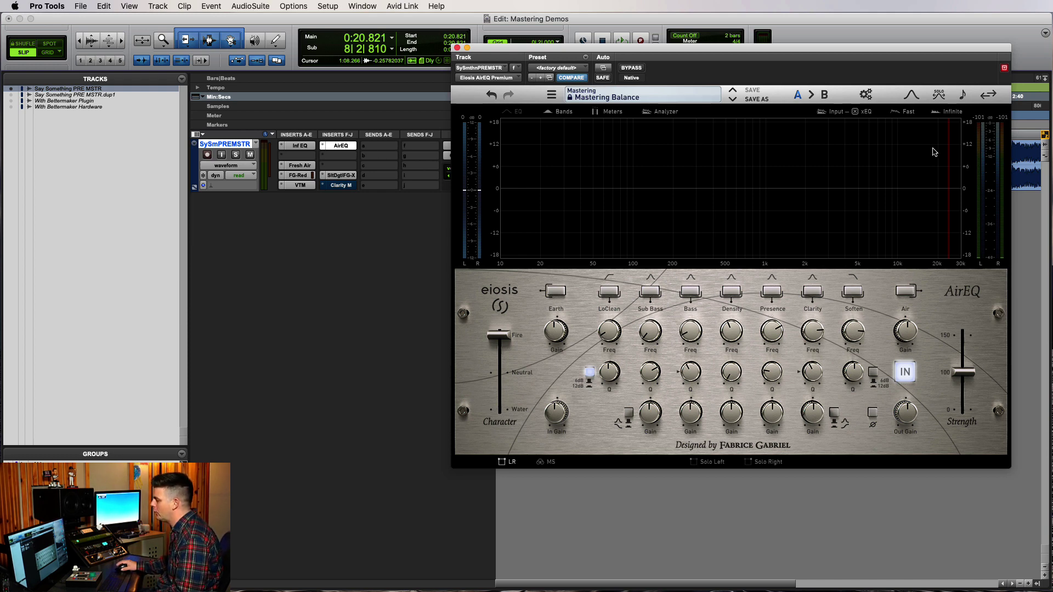
left_click_drag(880, 52, 814, 107)
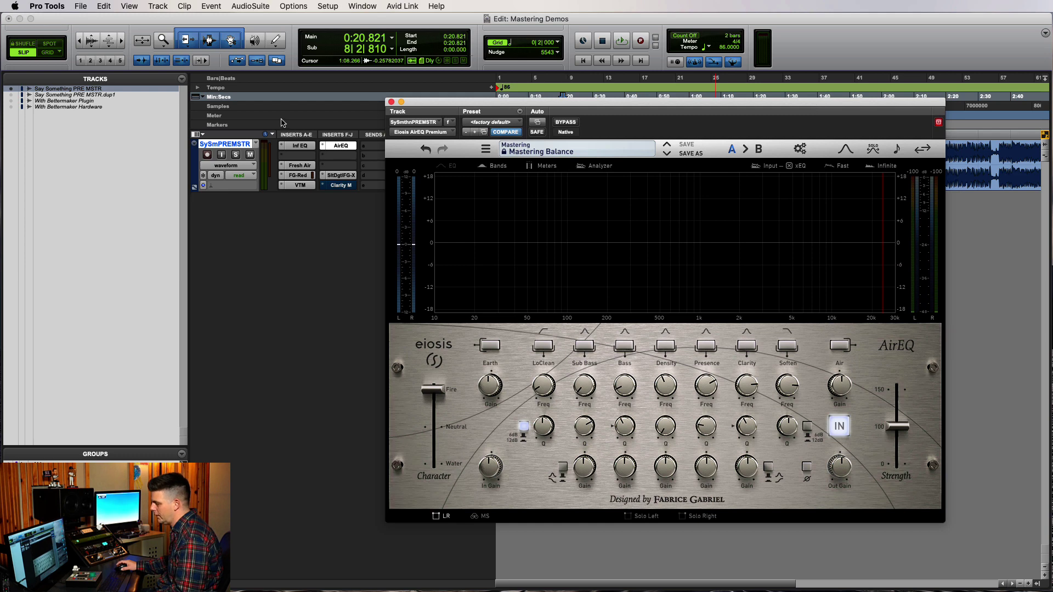
left_click_drag(549, 107, 564, 117)
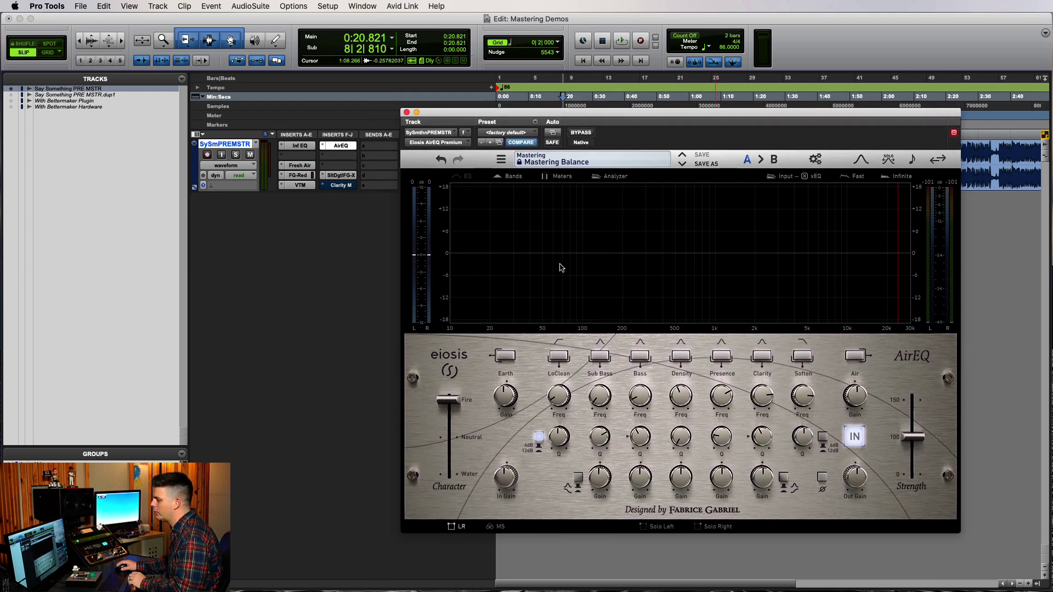
- Boost AirEQ's Presence and Clarity gains during playback, with Clarity at about +1.23 dB, and compare against bypass, leaving the plugin active
key("space")
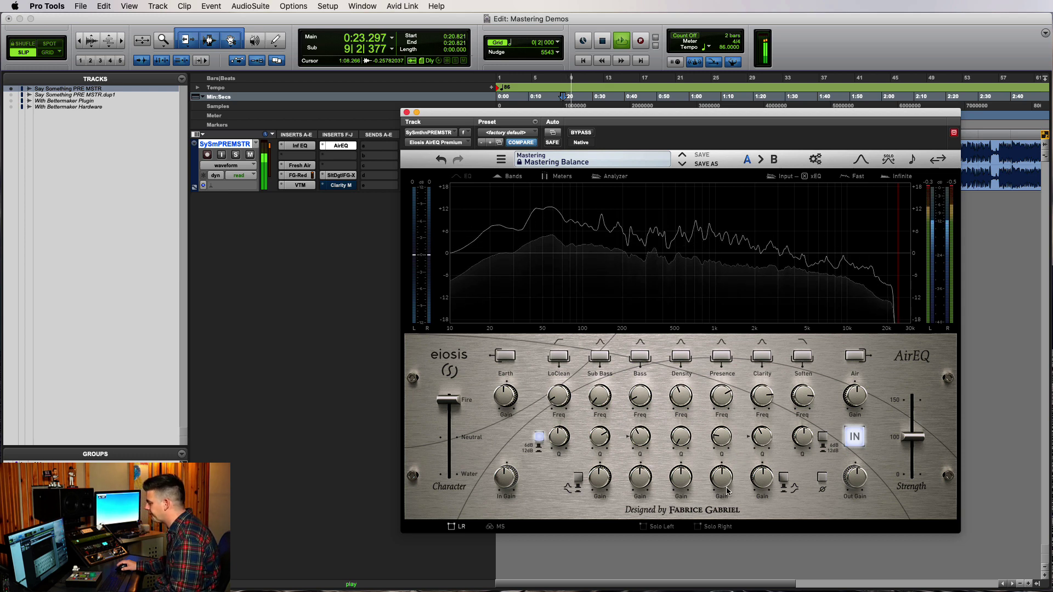
left_click_drag(719, 484, 766, 479)
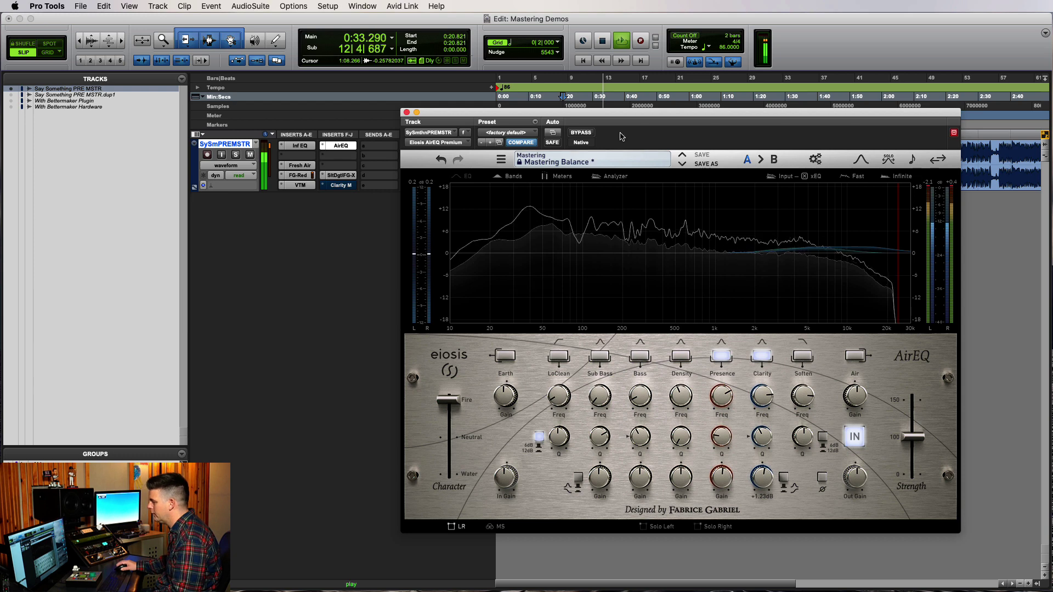
left_click(581, 133)
left_click(581, 133)
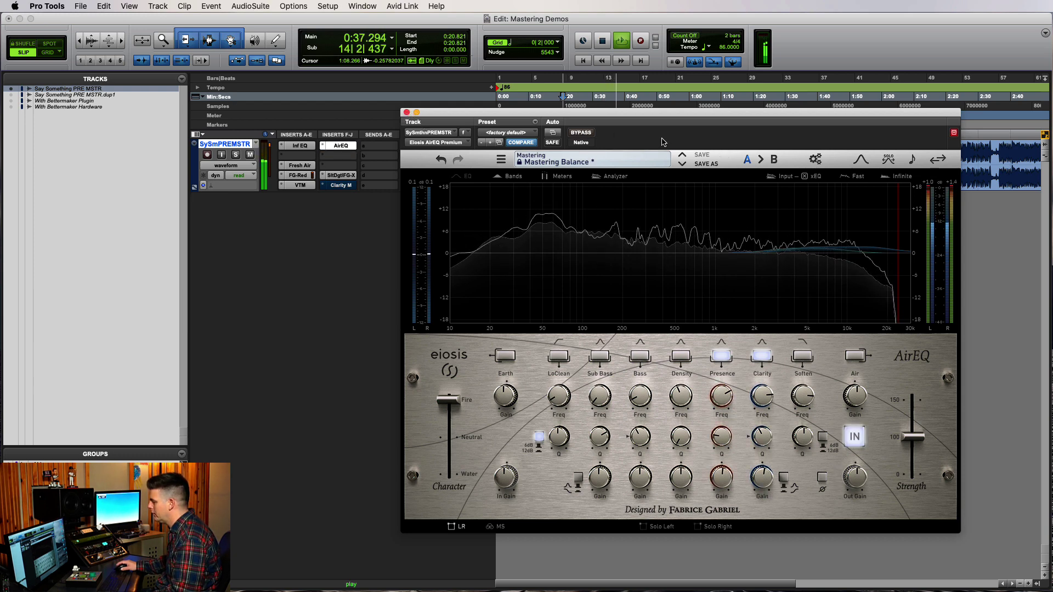
left_click(581, 133)
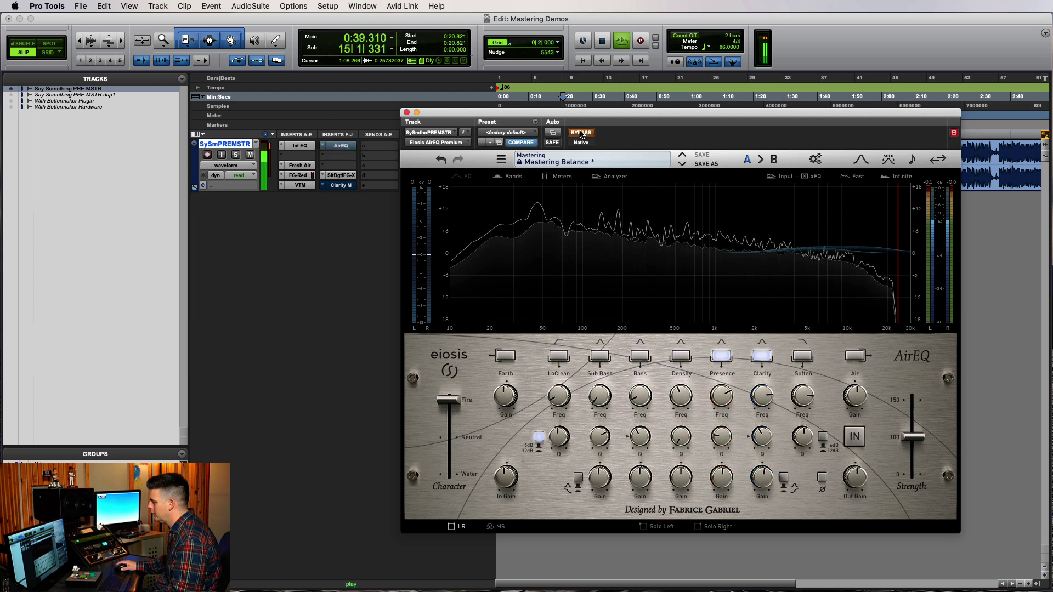
left_click(582, 133)
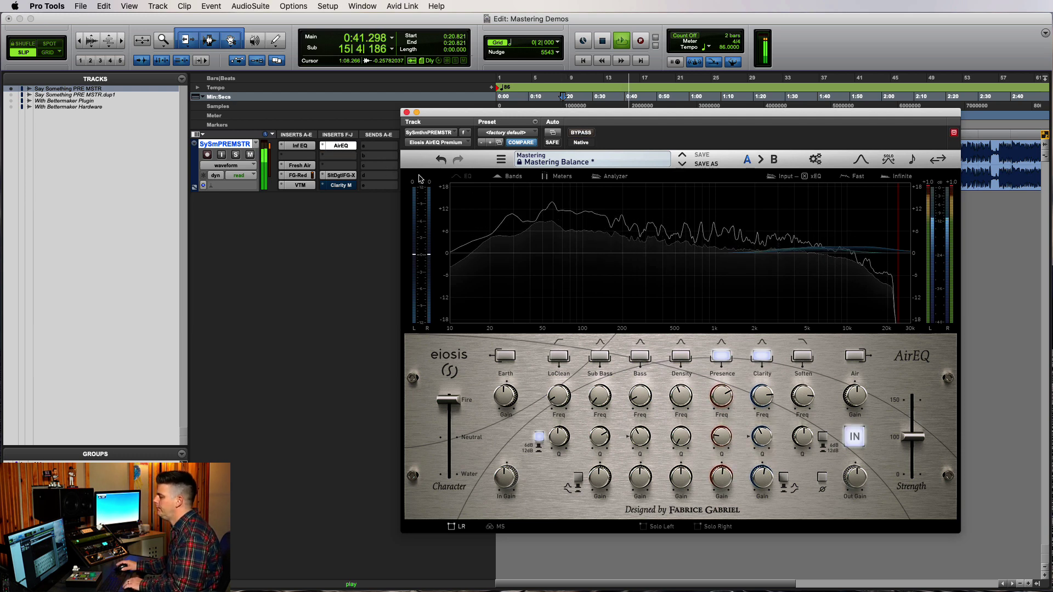
key("space")
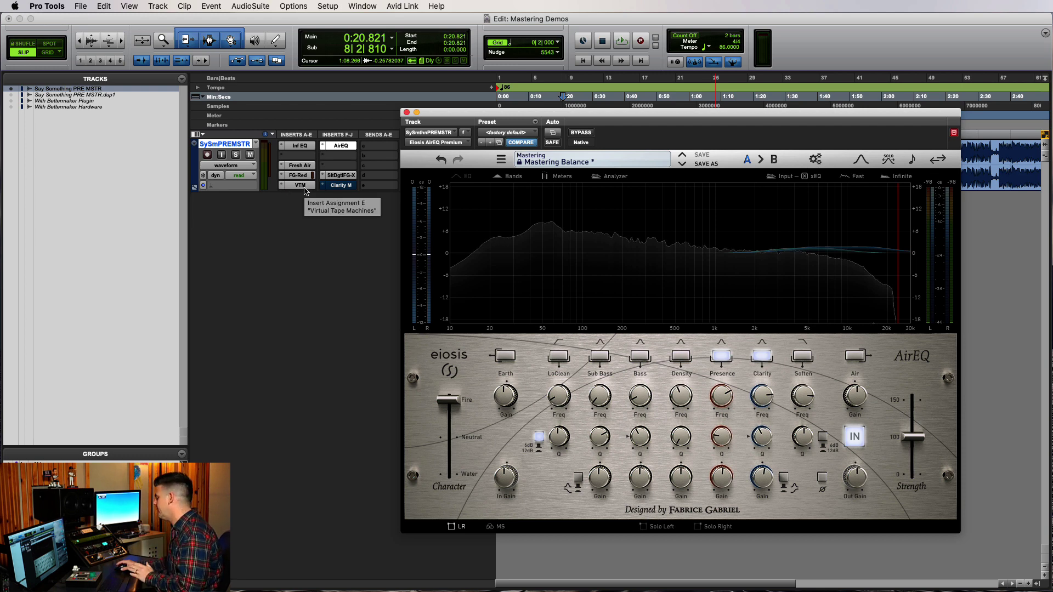
- Close AirEQ, bypass the FG-X insert, and compare the track's whole insert chain against bypass during playback
left_click(407, 113)
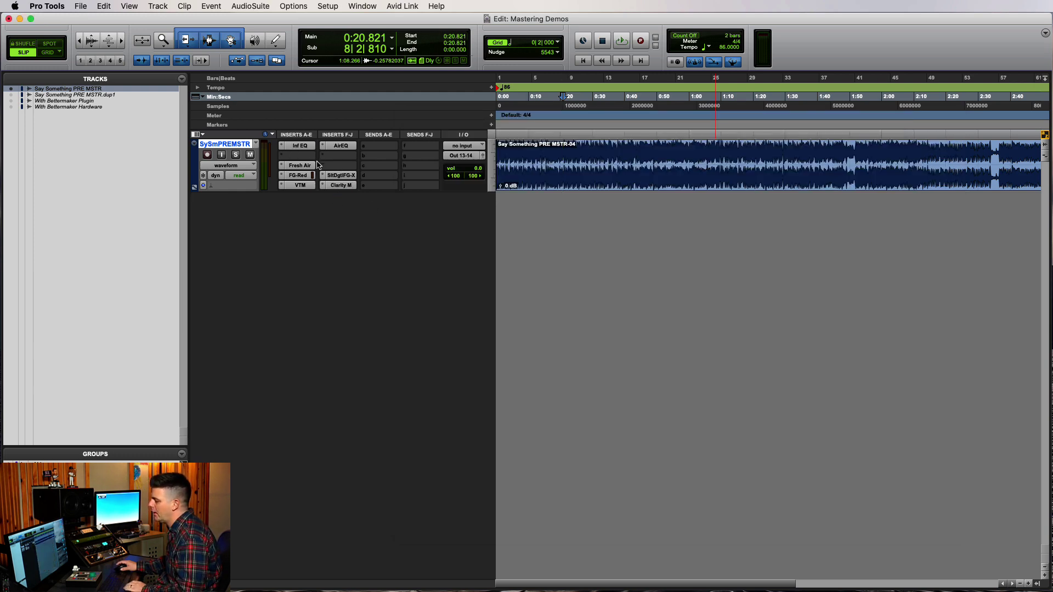
left_click(336, 176, "super")
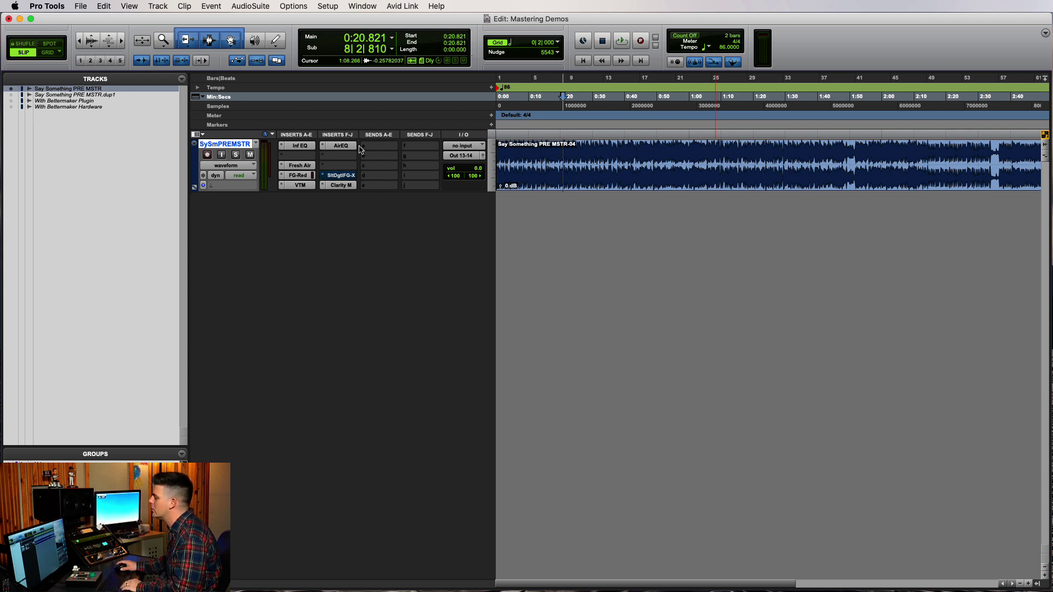
key("space")
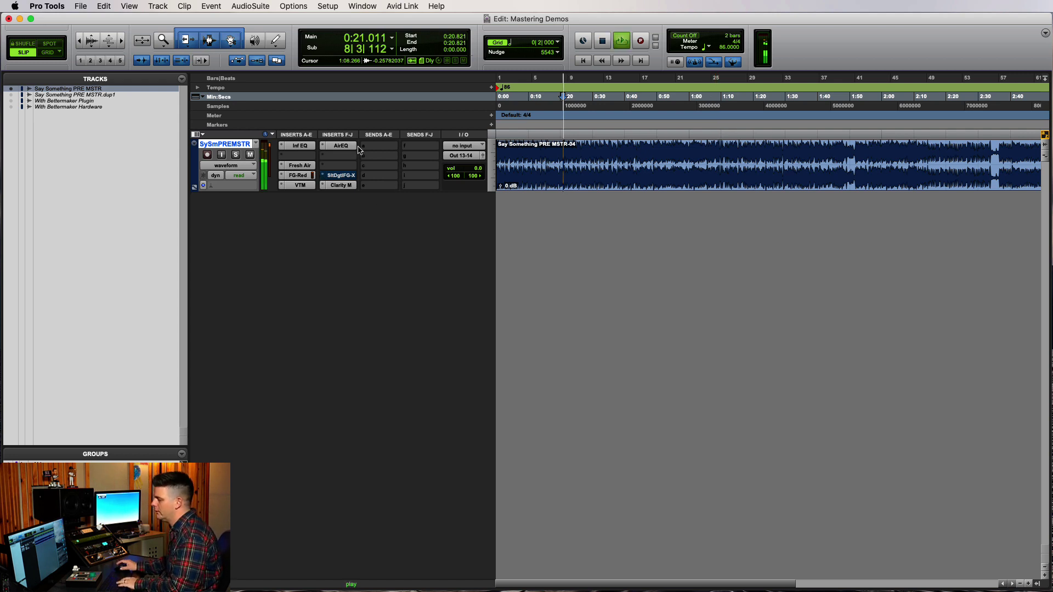
left_click(337, 147, "super")
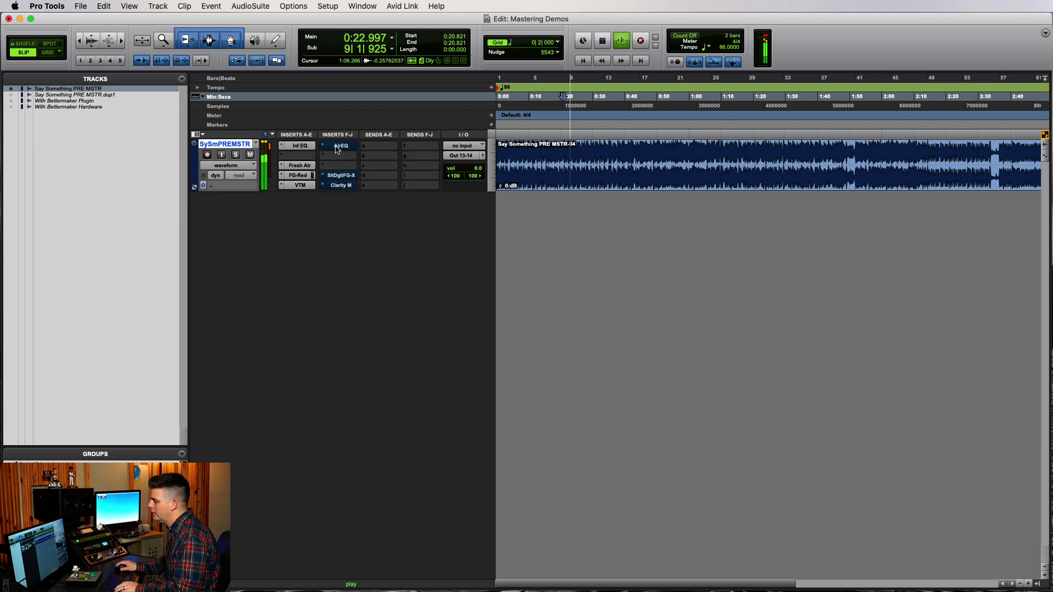
left_click(302, 147, "shift+super")
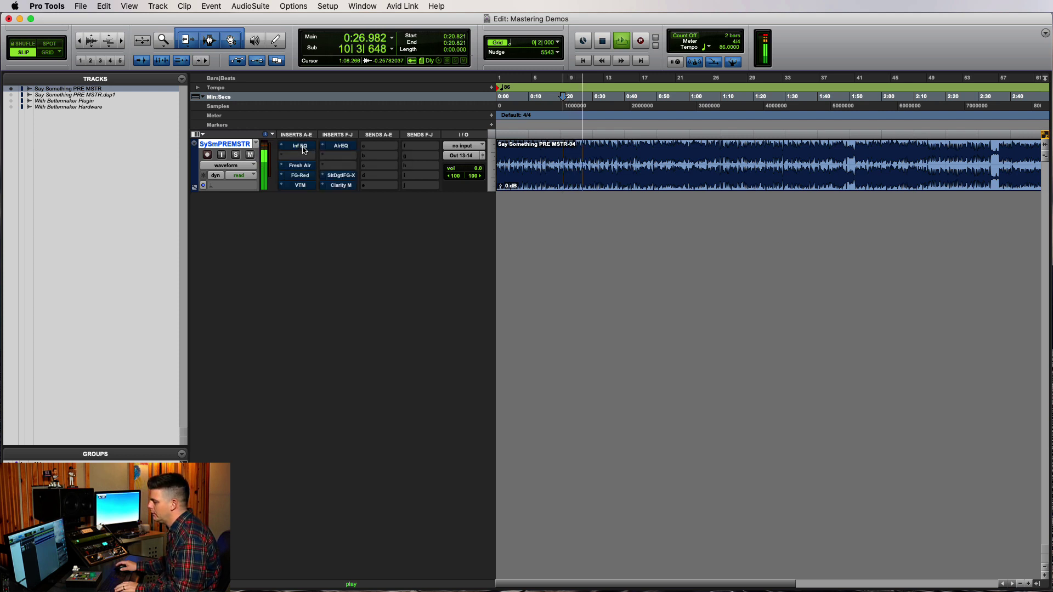
left_click(329, 183, "shift+super")
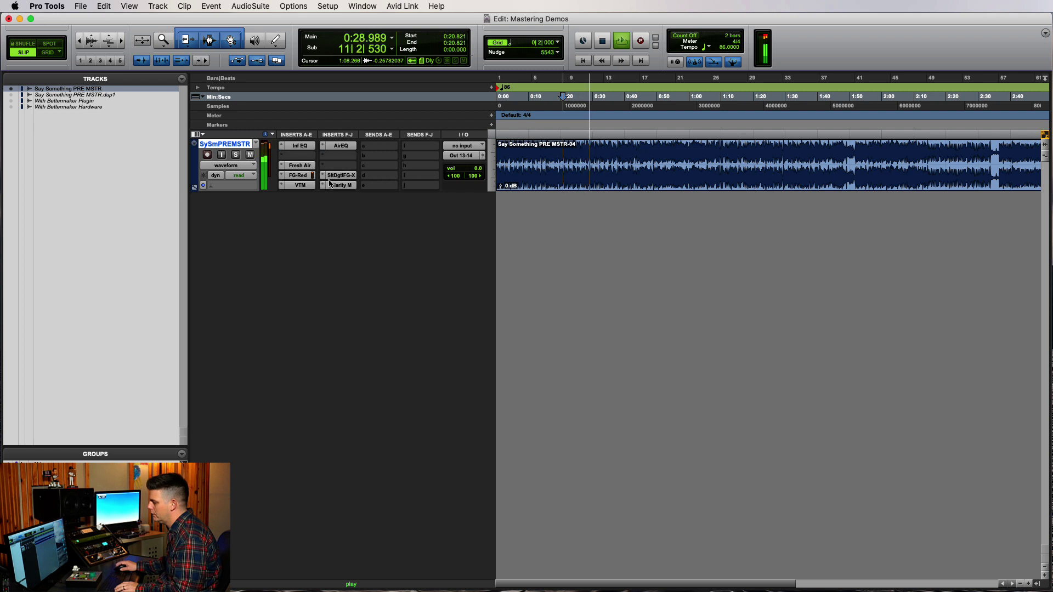
- Make the FG-X insert inactive and compare the remaining insert chain against bypass, leaving those plugins active
left_click(337, 175, "ctrl+super")
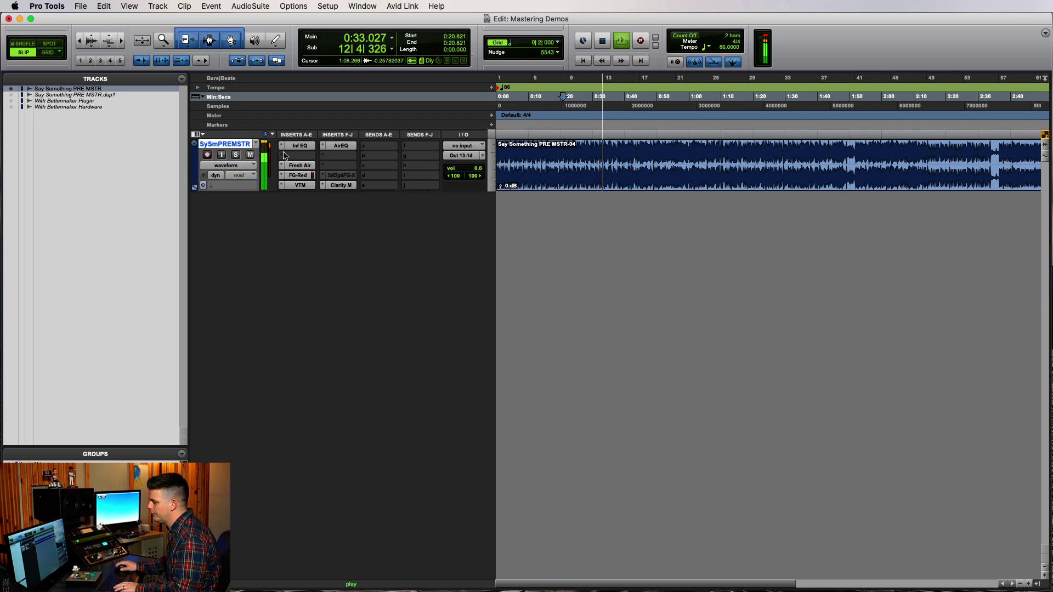
left_click(299, 147, "shift+super")
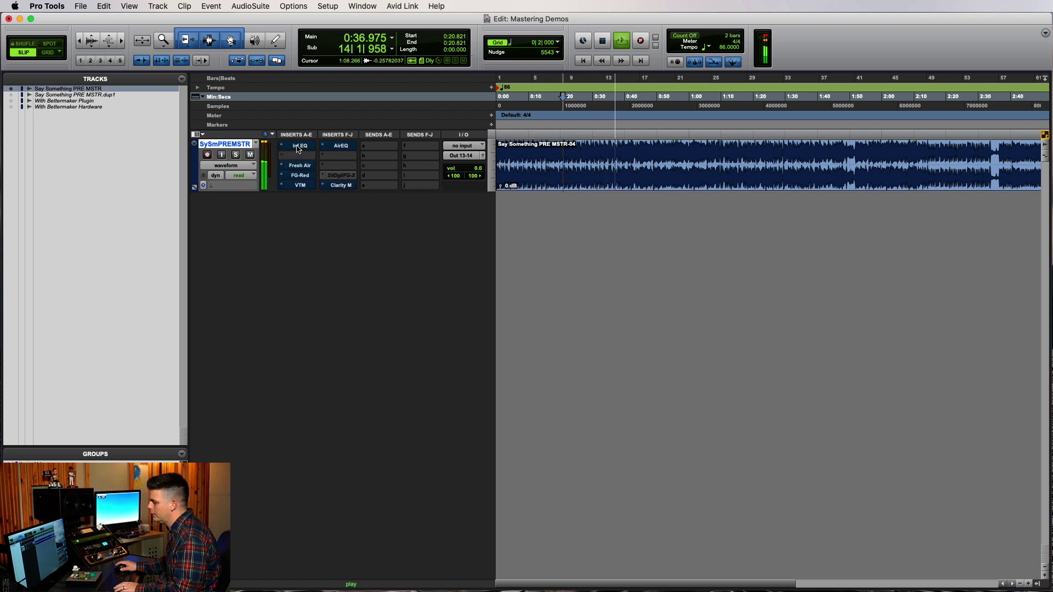
left_click(299, 148, "shift+super")
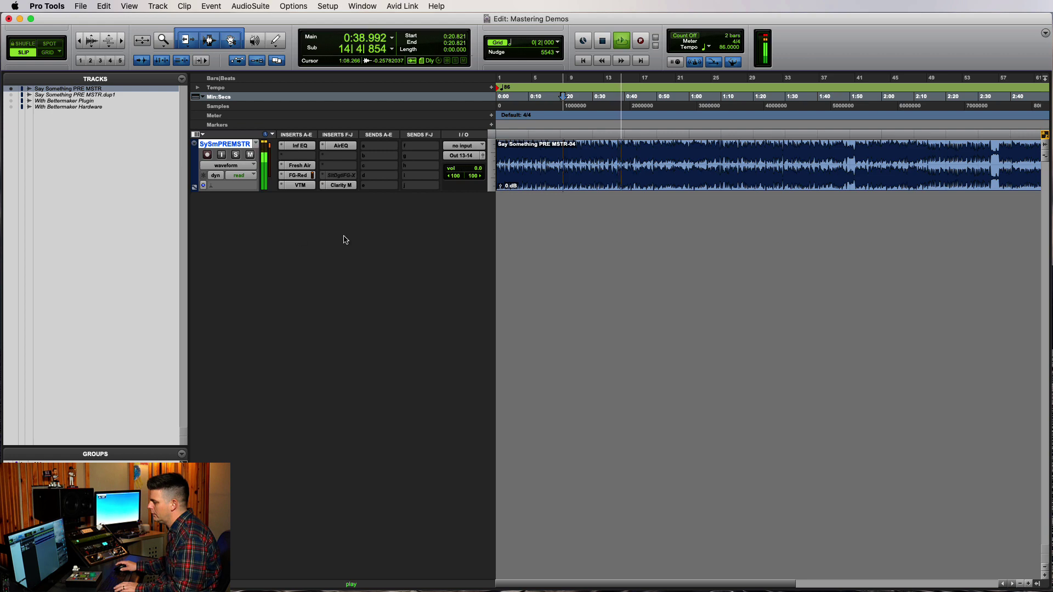
- Open the Fresh Air insert during playback, lower its Mid Air amount to 5, and close the plugin
left_click(300, 165)
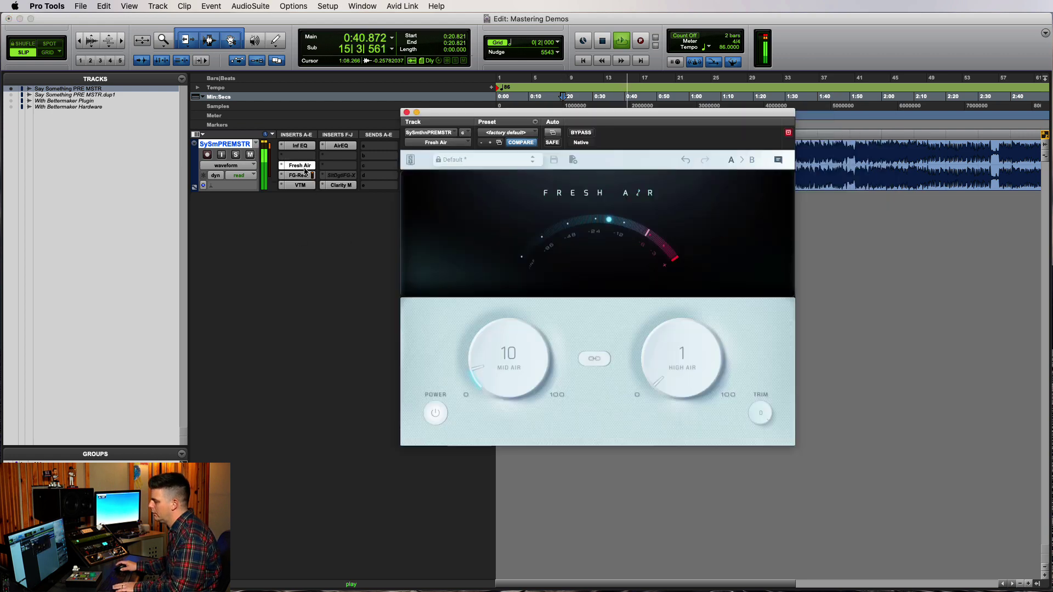
scroll(526, 343, "down", 2)
scroll(526, 347, "down", 3)
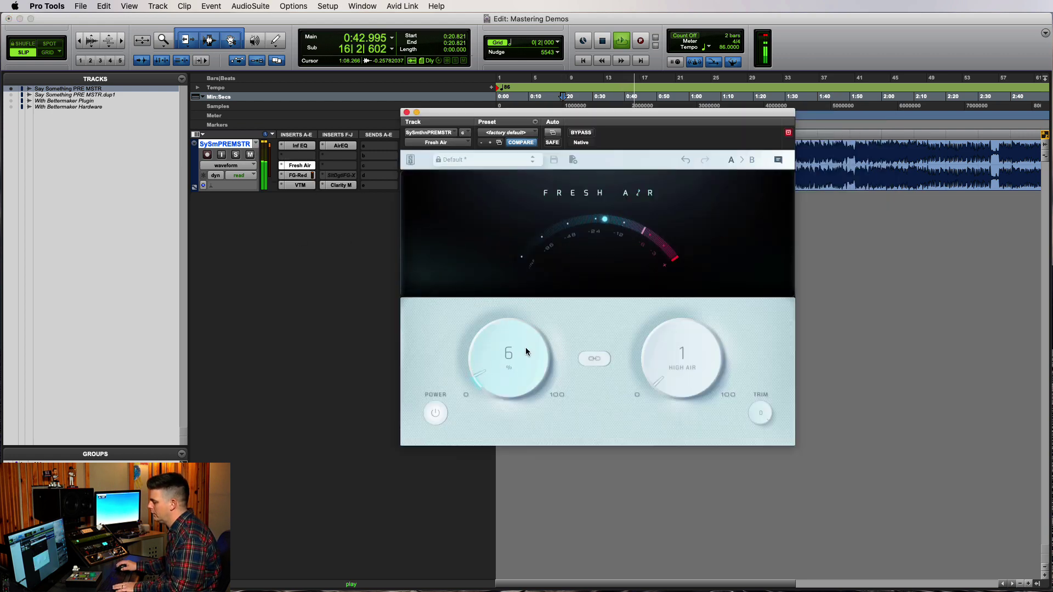
left_click(296, 165)
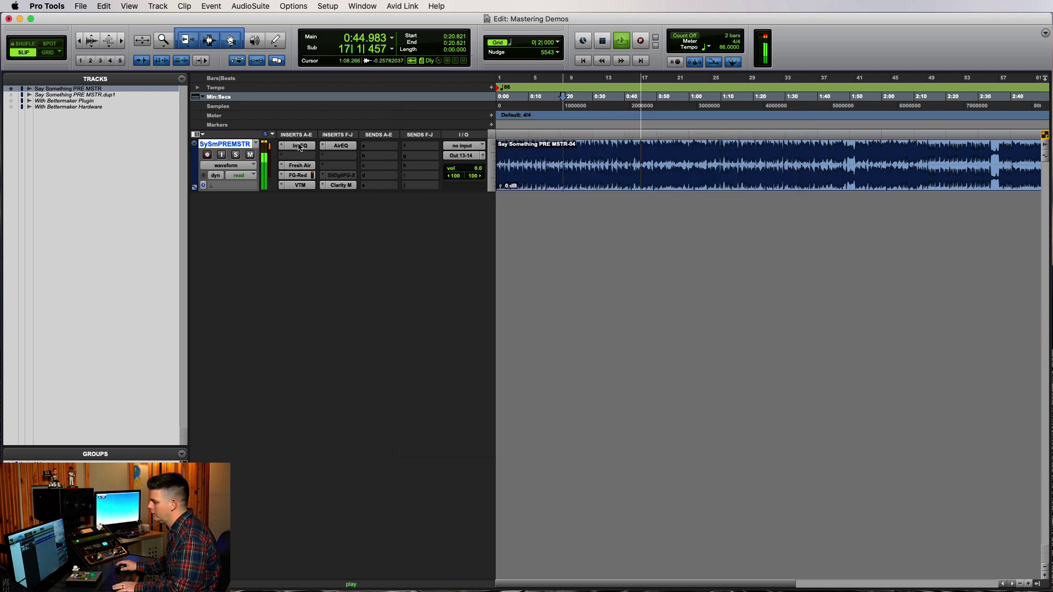
- Compare the insert chain against bypass again, stop playback, and check the Fresh Air settings
left_click(299, 146, "alt+super")
left_click(299, 146, "alt+super")
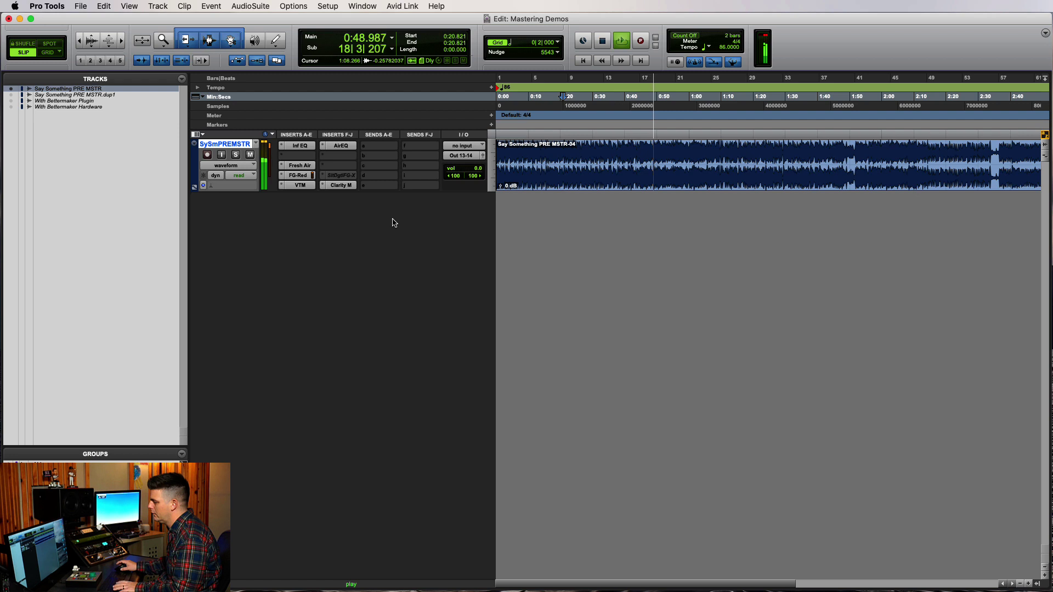
key("space")
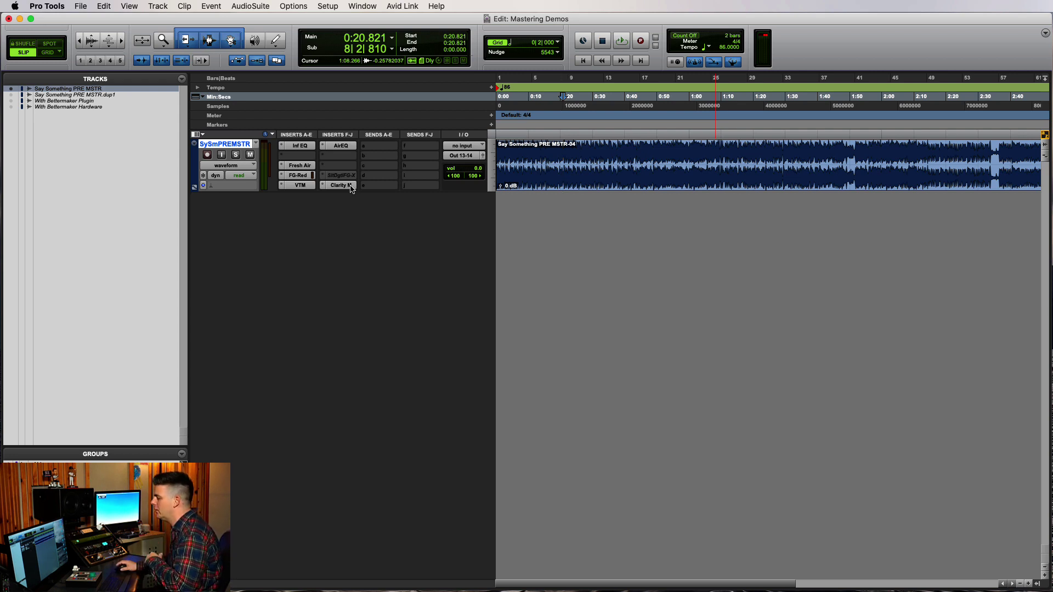
left_click(306, 165)
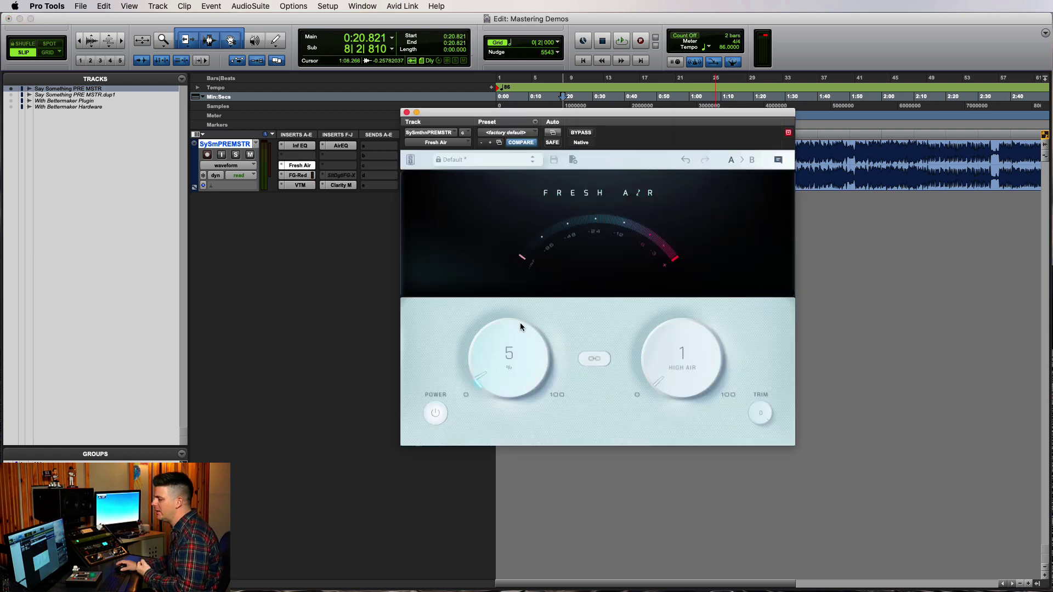
left_click(296, 166)
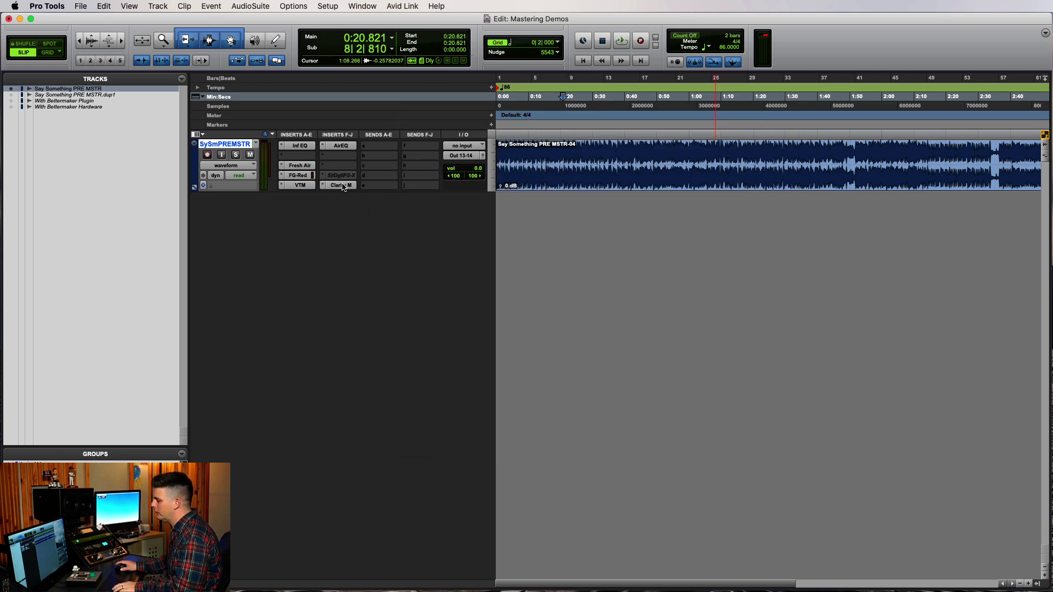
- Reactivate the FG-X insert and open it, with its window repositioned clear of the track's inserts
left_click(343, 177, "ctrl+super")
left_click(346, 176)
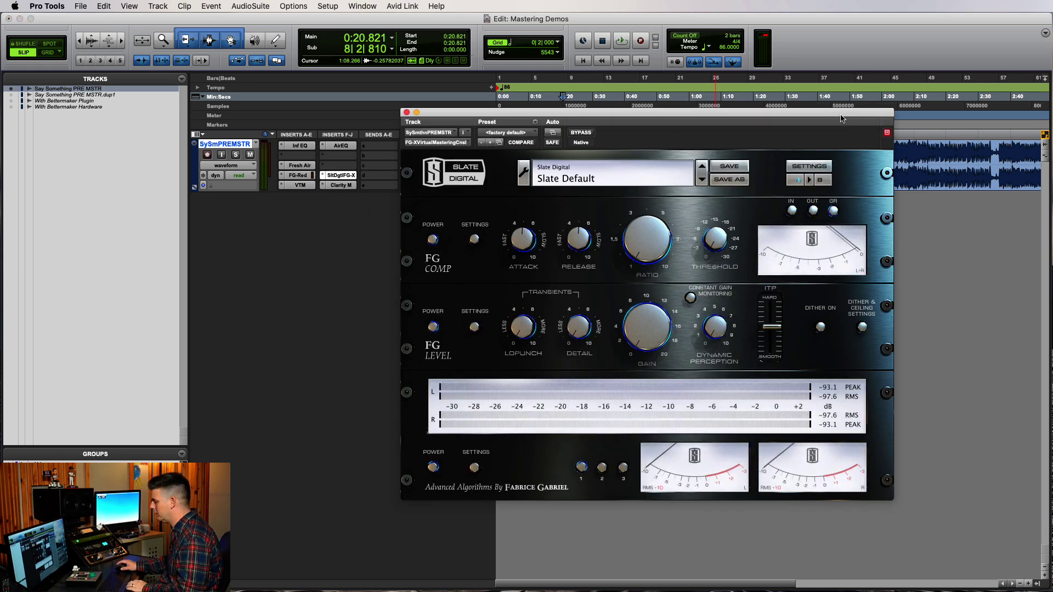
left_click_drag(734, 120, 810, 111)
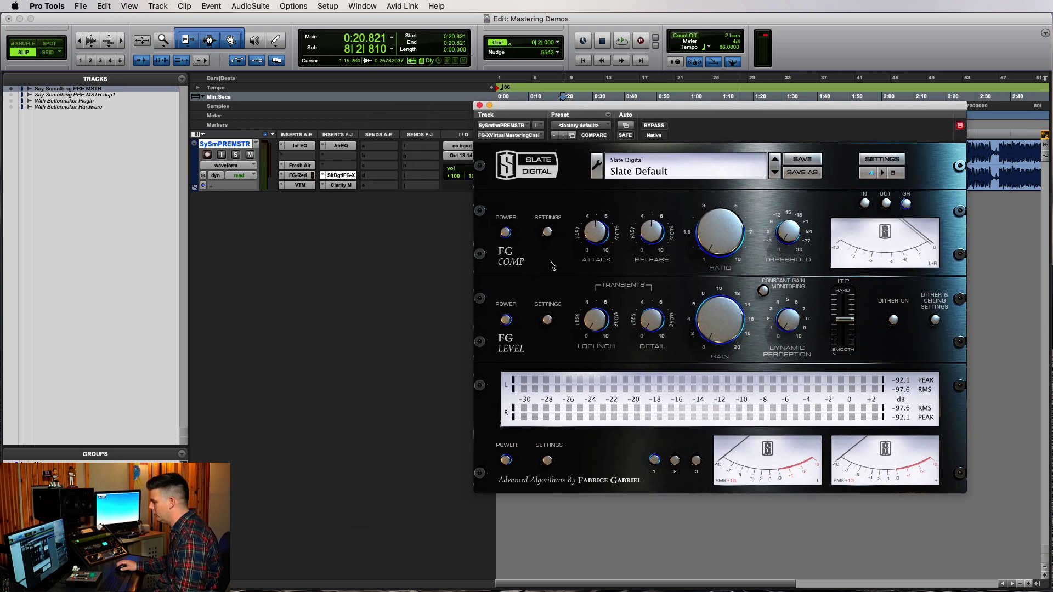
- Load the MH START preset in FG-X, reposition its window, and switch on the metering section
left_click(556, 127)
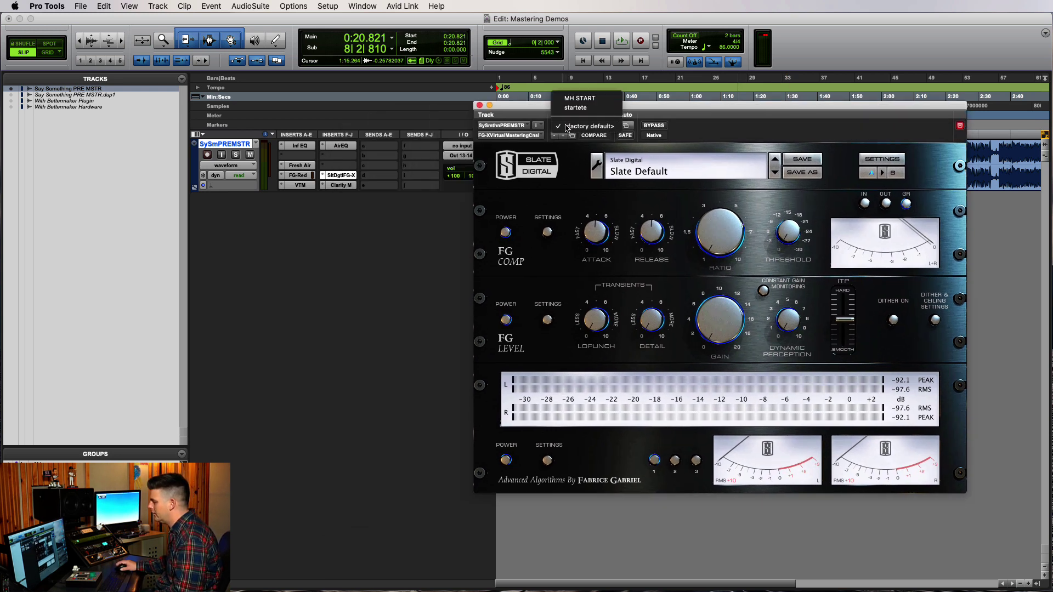
left_click(592, 100)
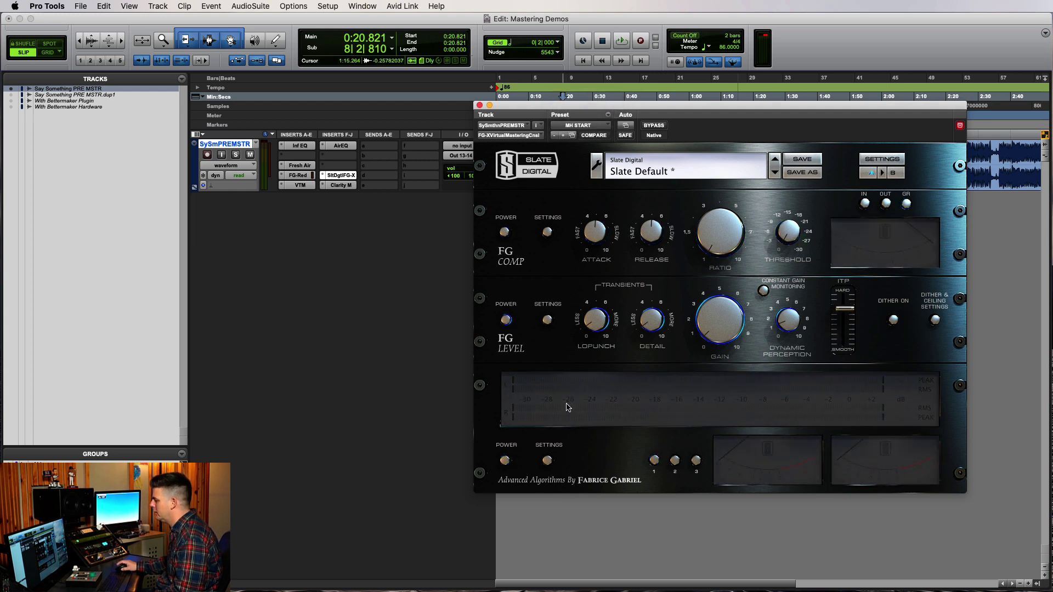
left_click_drag(802, 117, 783, 117)
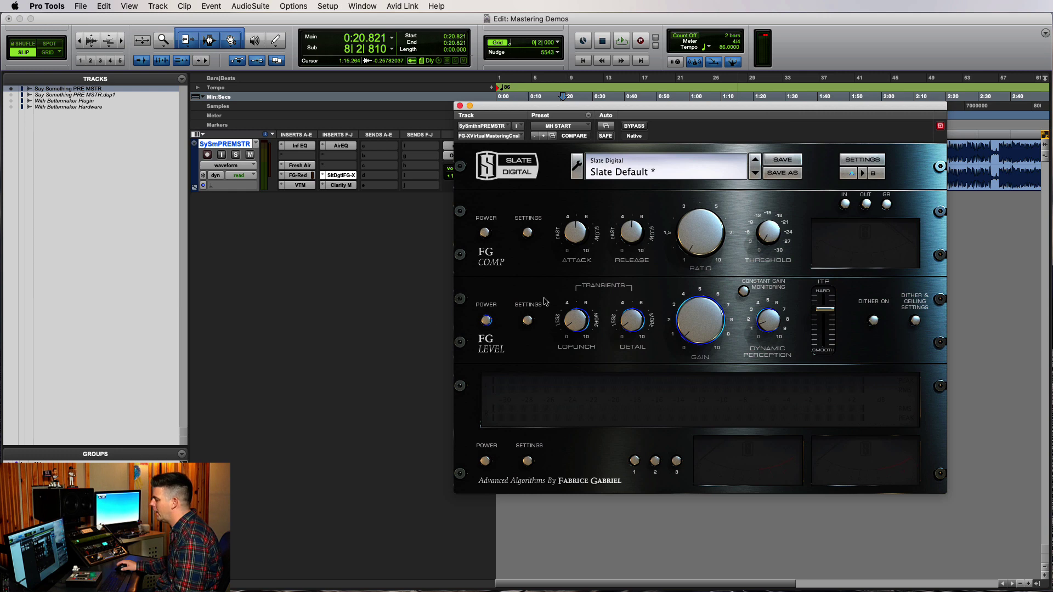
left_click(484, 461)
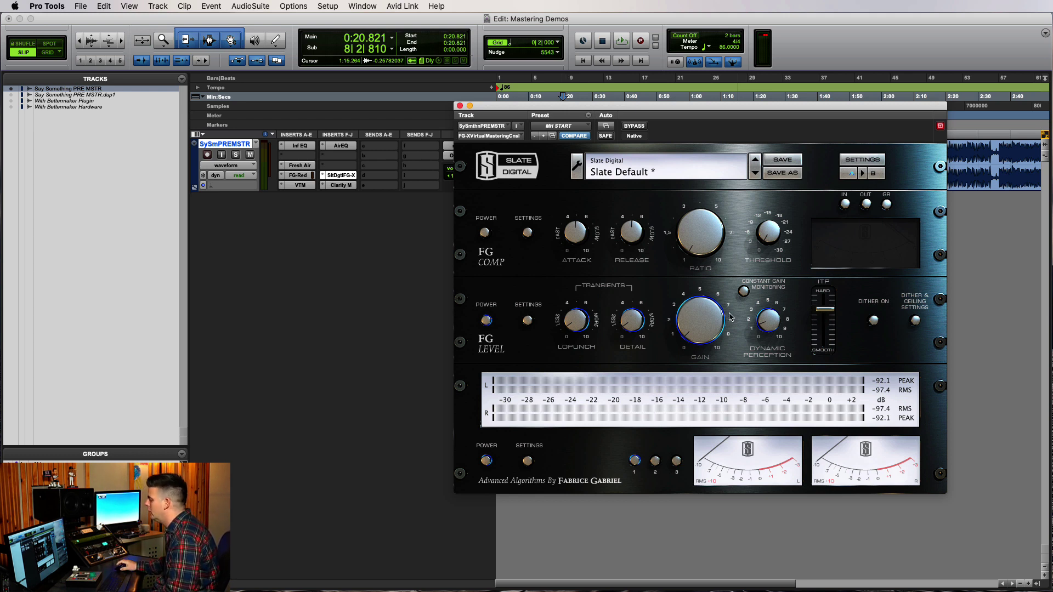
- Switch FG-X to the factory default preset and return it to the MH START preset
left_click(560, 126)
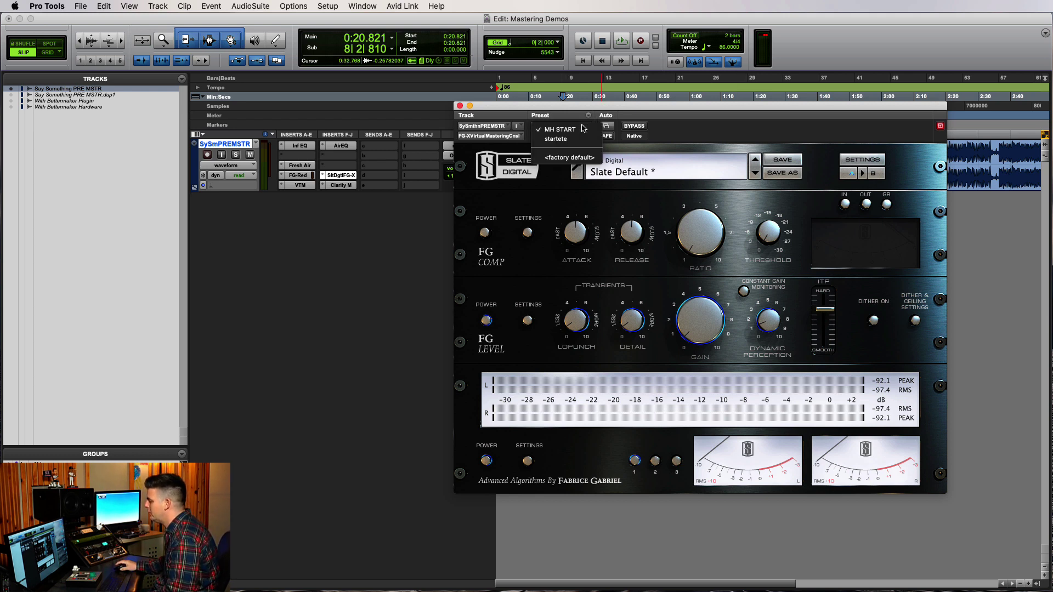
left_click(559, 151)
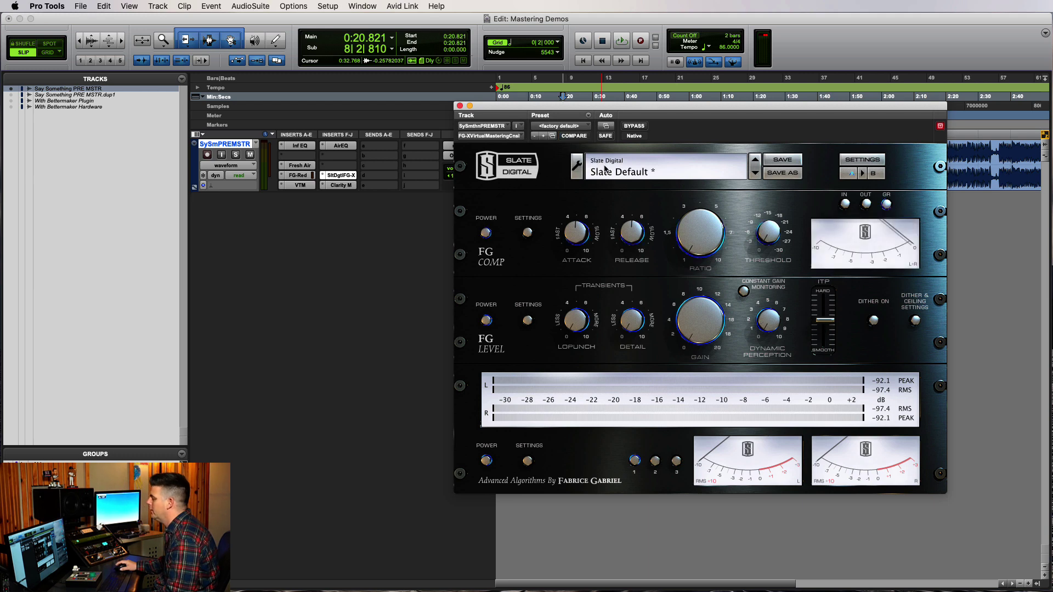
left_click(559, 126)
left_click(560, 98)
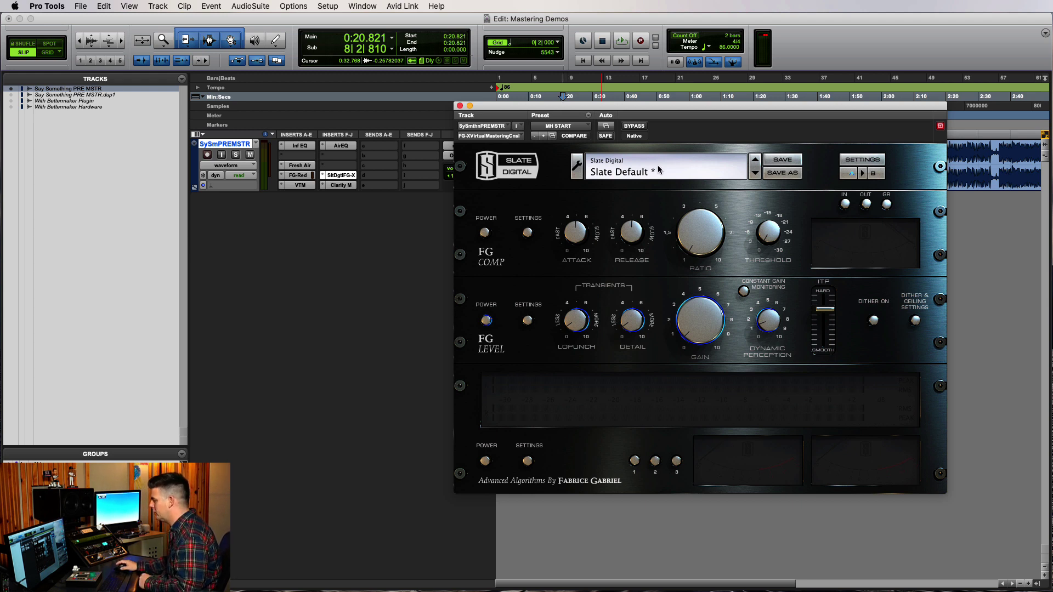
- Reposition the FG-X window, audition the FG Level gain from MH START during playback, and load the factory default preset
left_click_drag(658, 106, 625, 137)
key("space")
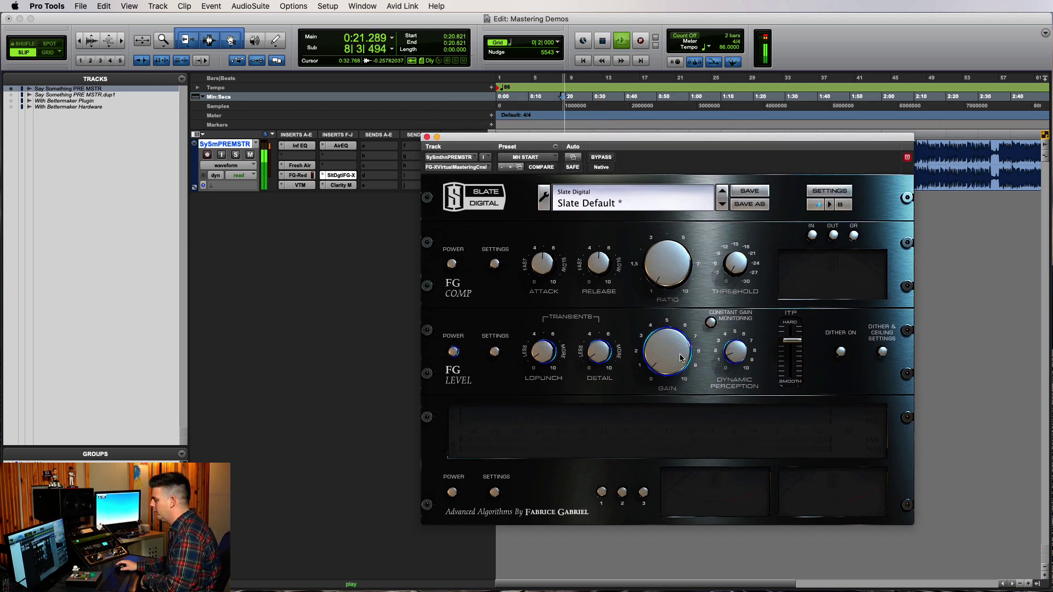
left_click(677, 354)
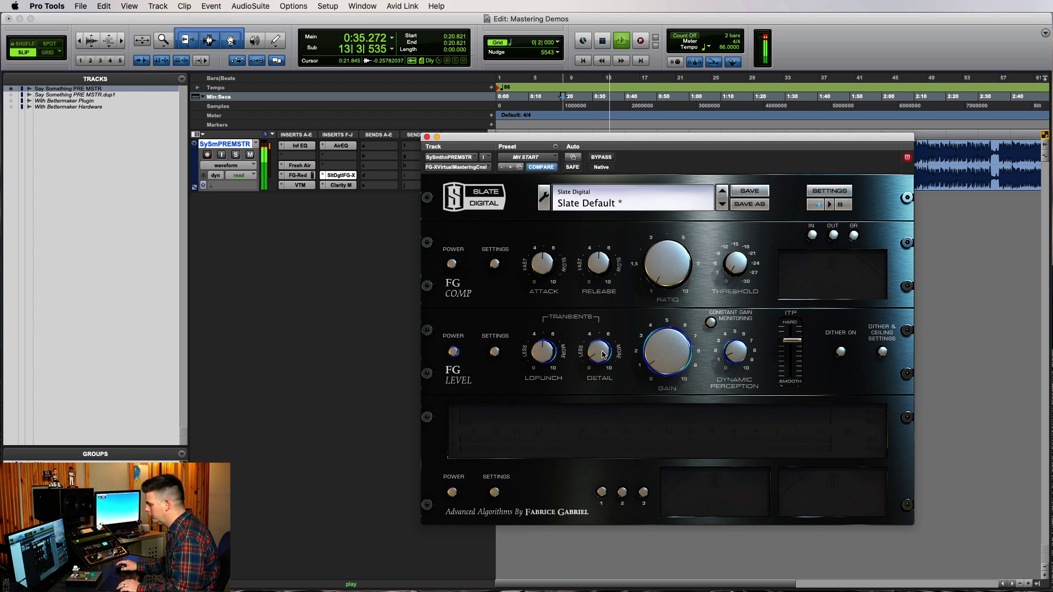
left_click(539, 158)
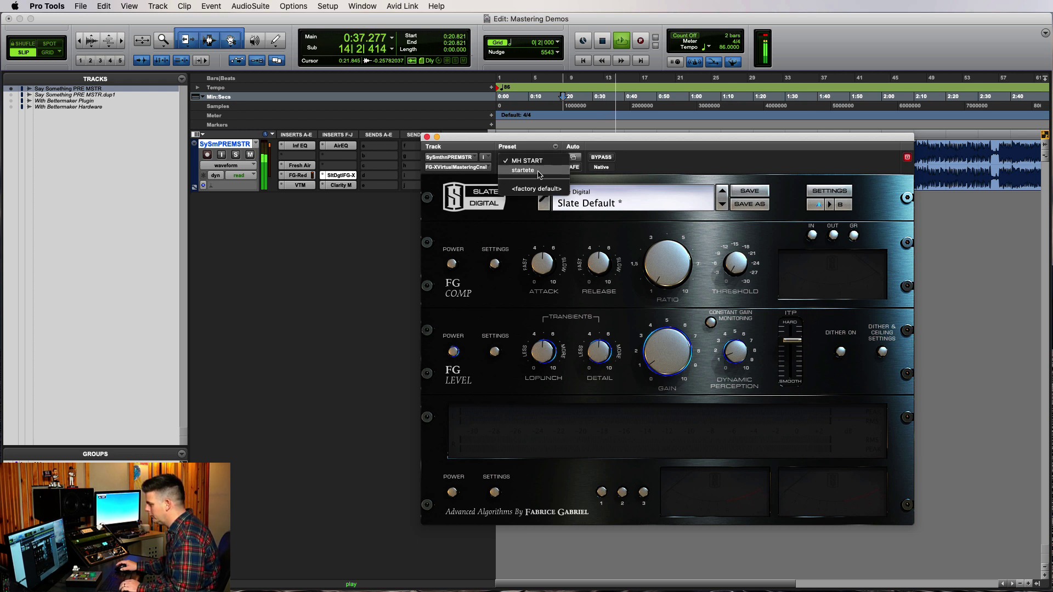
left_click(536, 189)
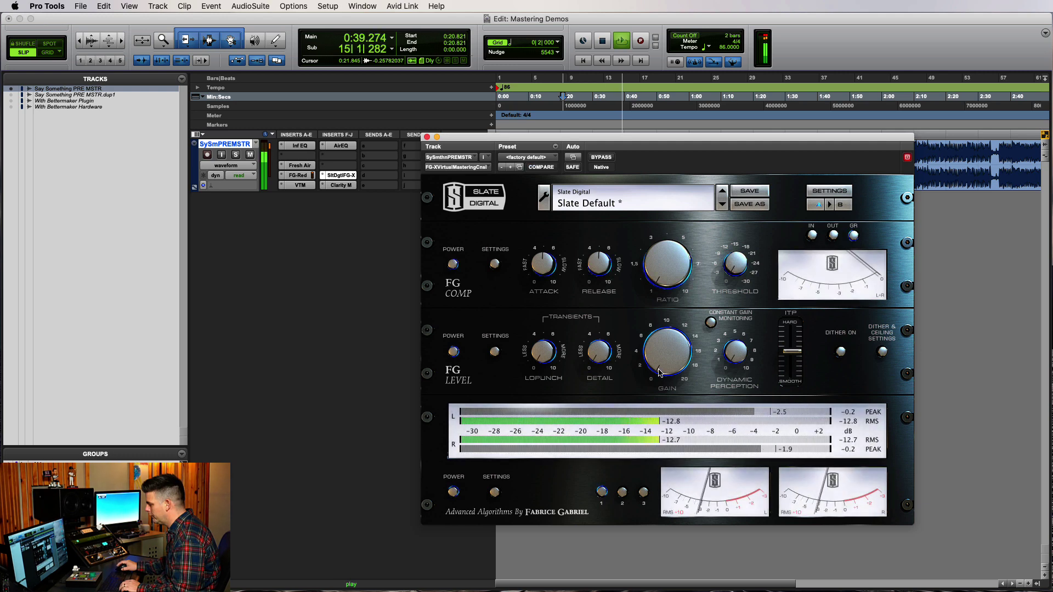
- Load the MH START preset in FG-X and lower the FG Level ITP slider to about midway between Hard and Smooth
left_click(526, 157)
left_click(528, 130)
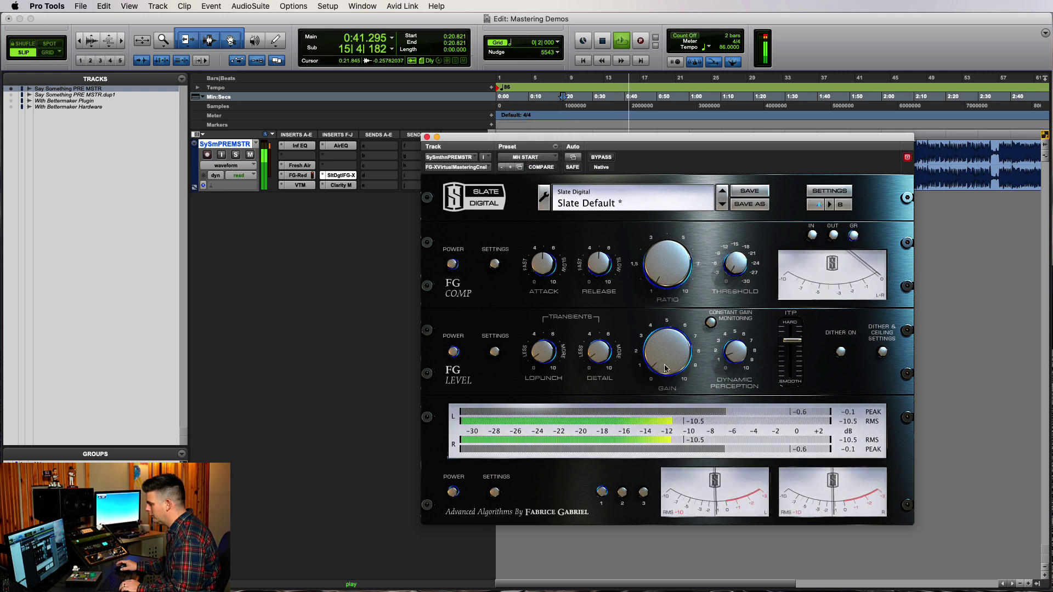
left_click_drag(804, 337, 795, 354)
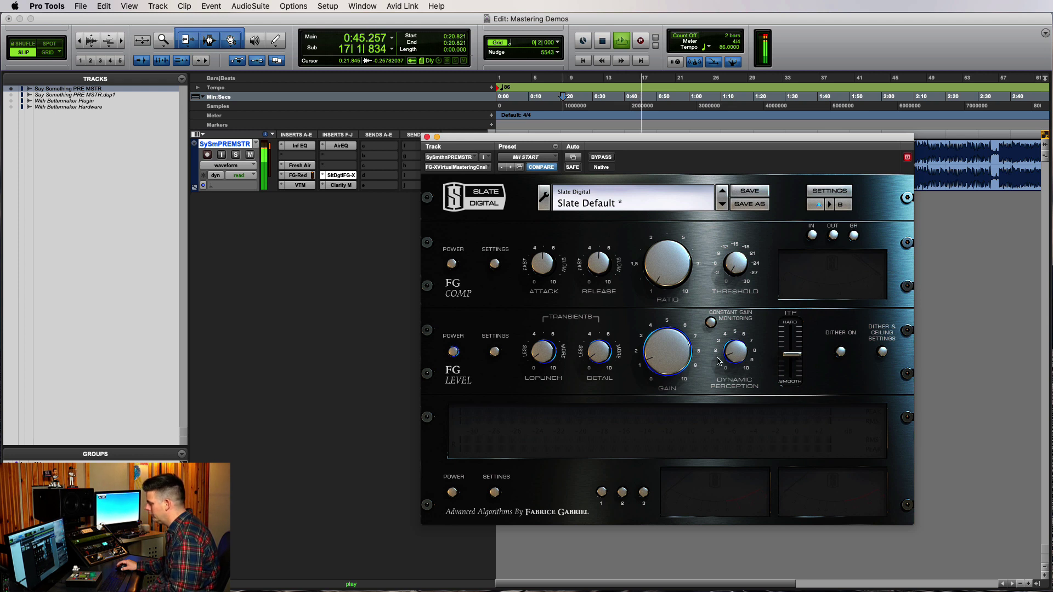
- Switch on the FG-X metering section and compare the playing track with the plug-in bypassed and active
left_click(598, 158)
left_click(599, 158)
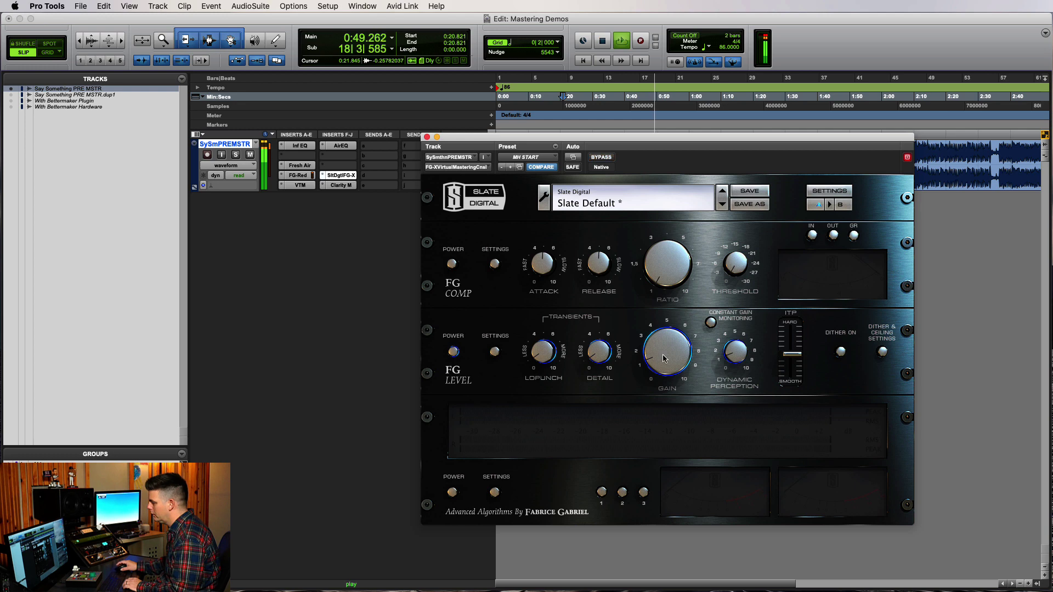
left_click(452, 492)
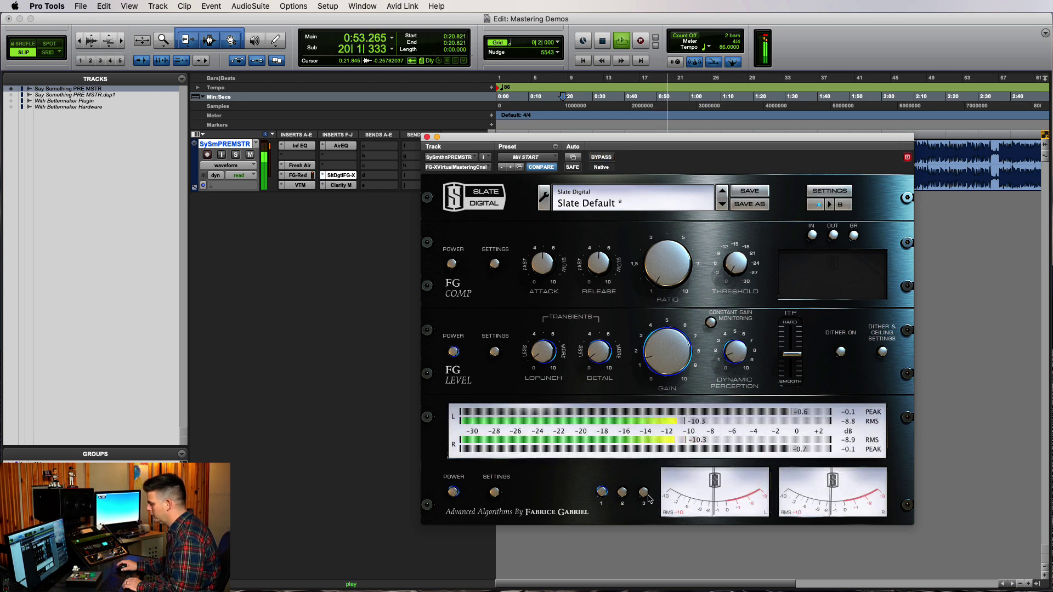
left_click(607, 159)
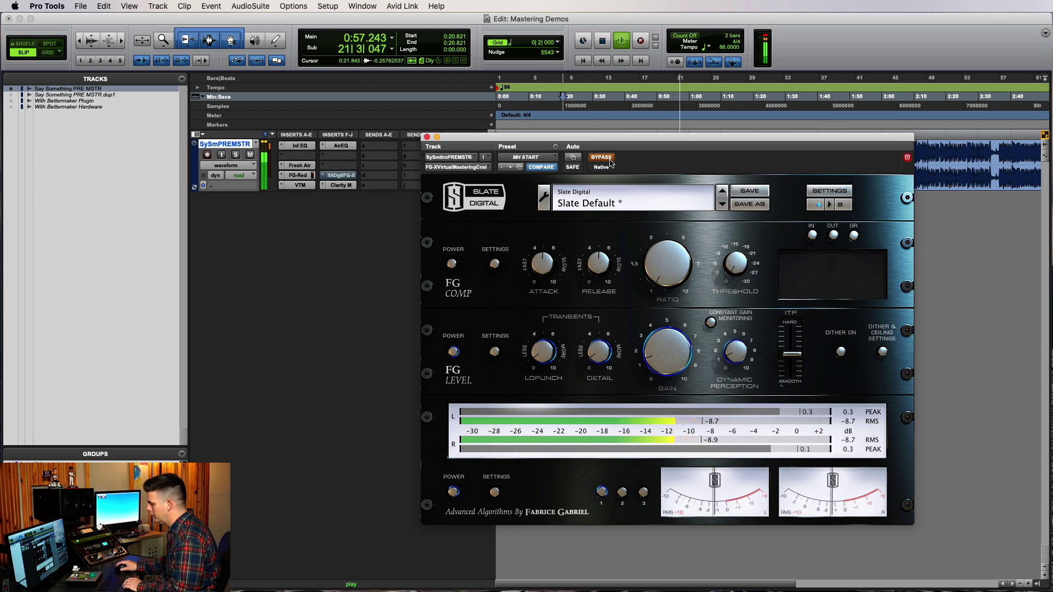
left_click(609, 159)
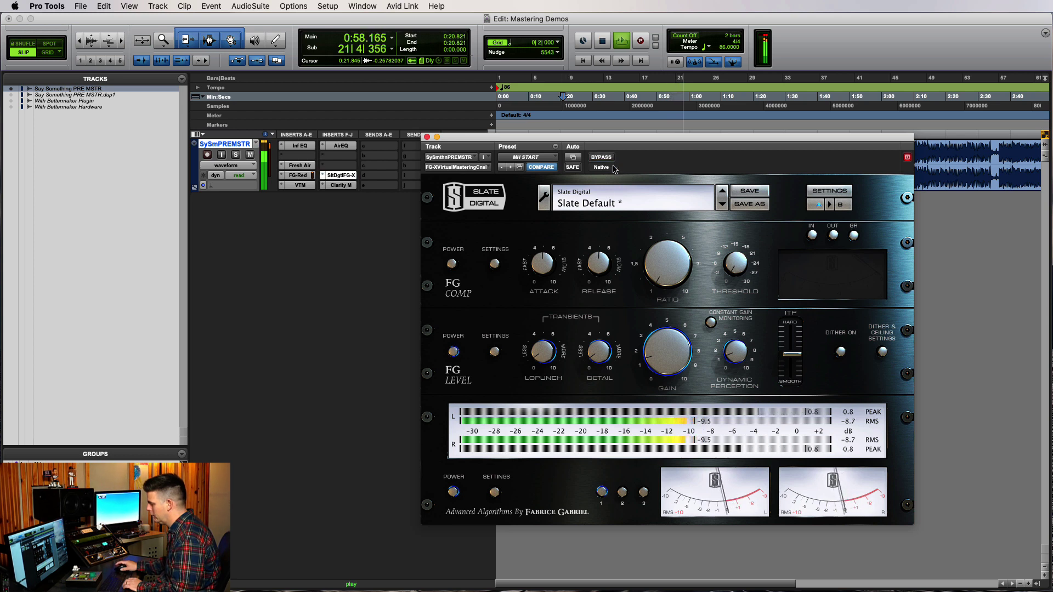
- Audition the louder section with FG-X bypassed and active once more, and stop playback
left_click(710, 322)
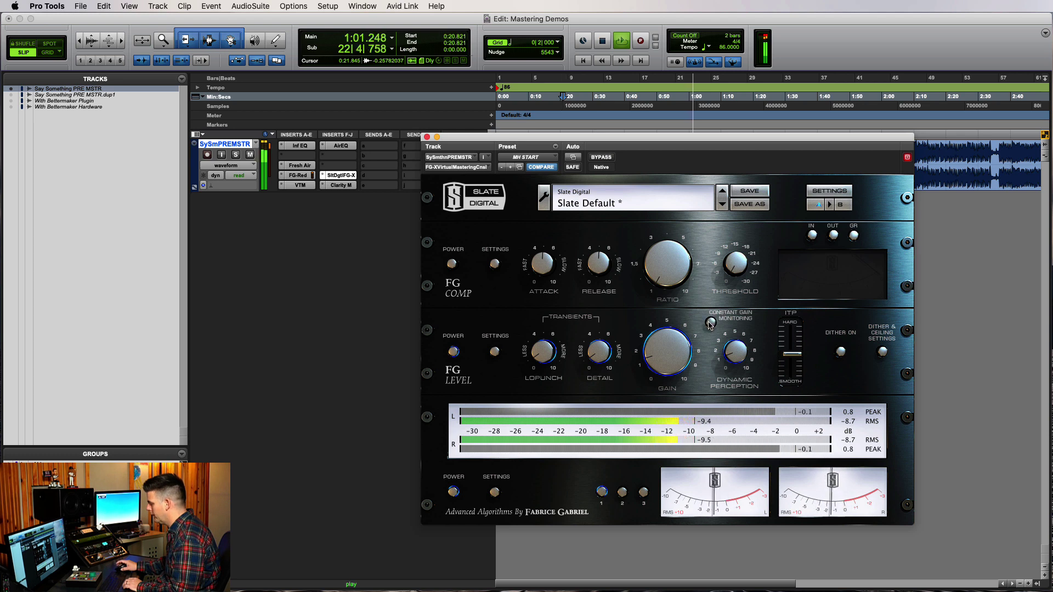
left_click(600, 157)
left_click(600, 157)
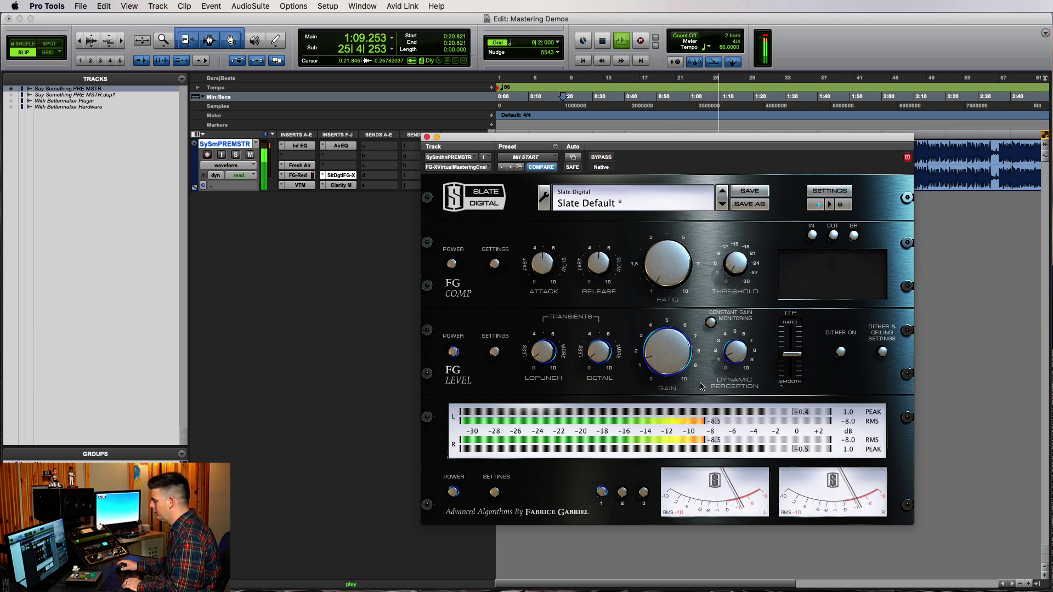
key("space")
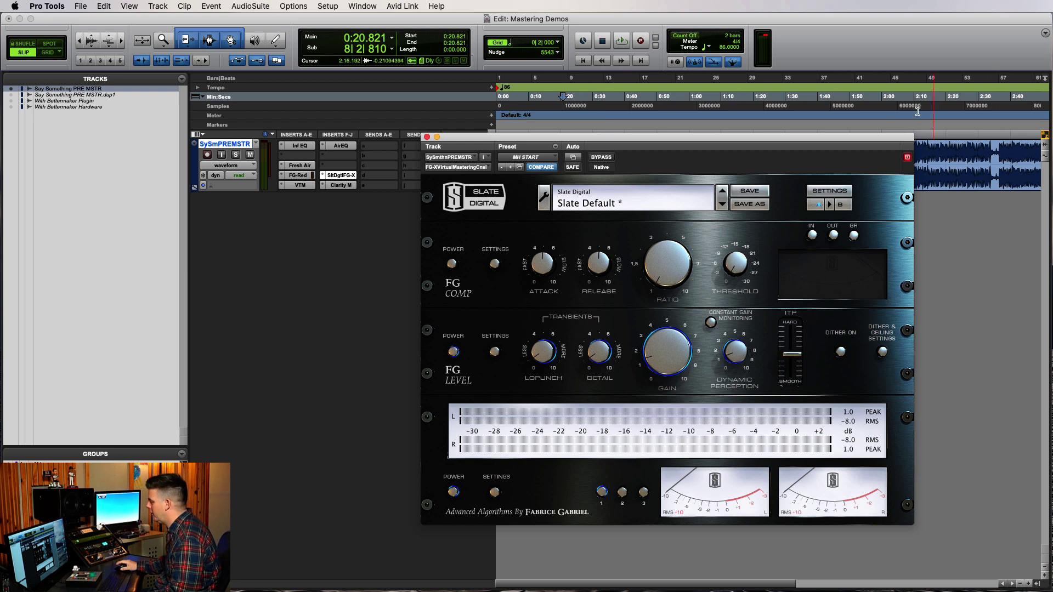
- Reposition the FG-X window lower so the top of the track's audio clip is uncovered
left_click_drag(868, 156, 859, 158)
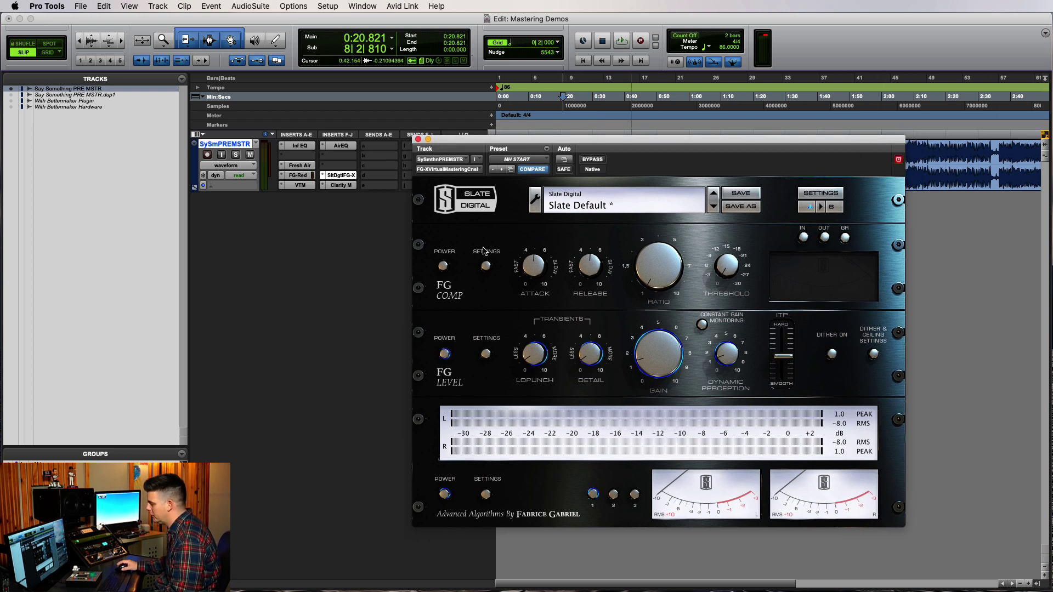
left_click(703, 327)
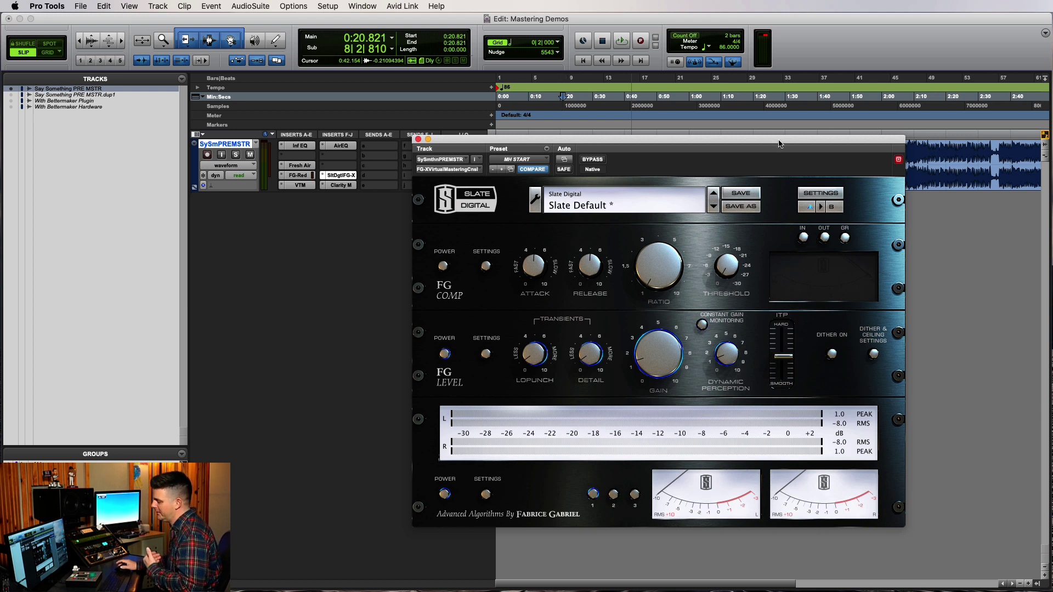
mouse_move(800, 144)
left_mouse_down()
mouse_move(804, 190)
mouse_move(807, 158)
left_mouse_up()
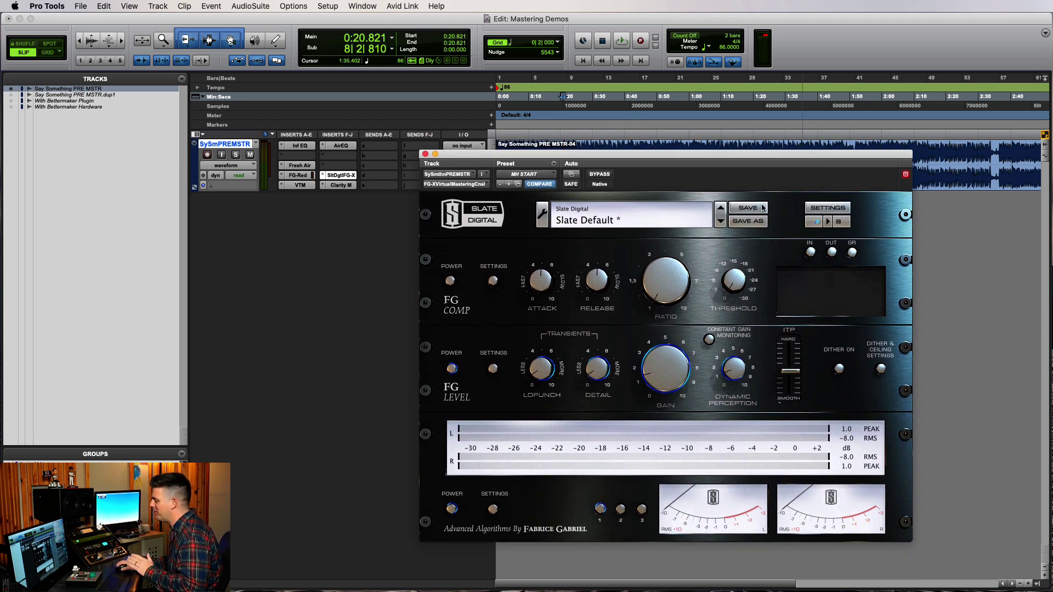